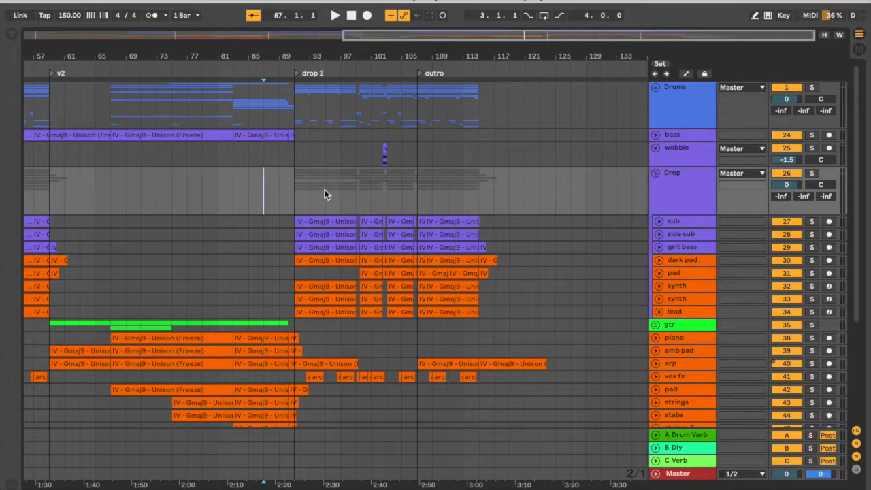
Play the arrangement from bar 87 through drop 2 into the start of the outro, and set the insert marker to bar 89
drag(263, 58, 264, 59)
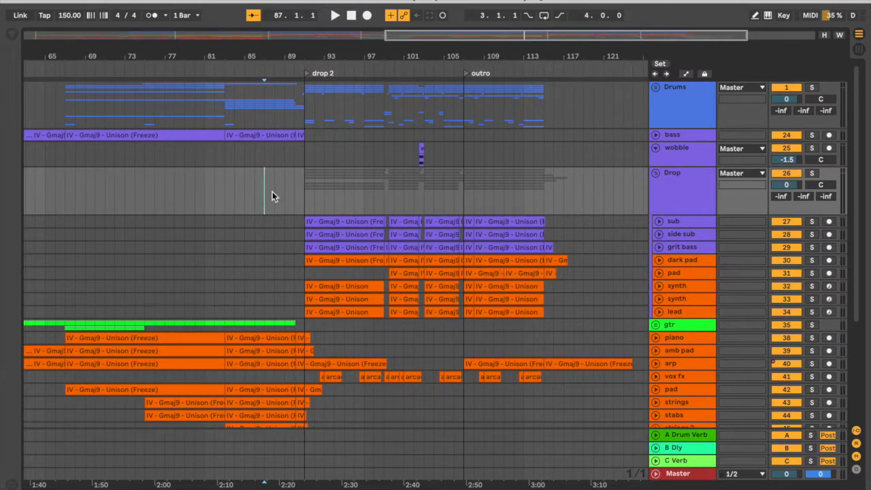
key(space)
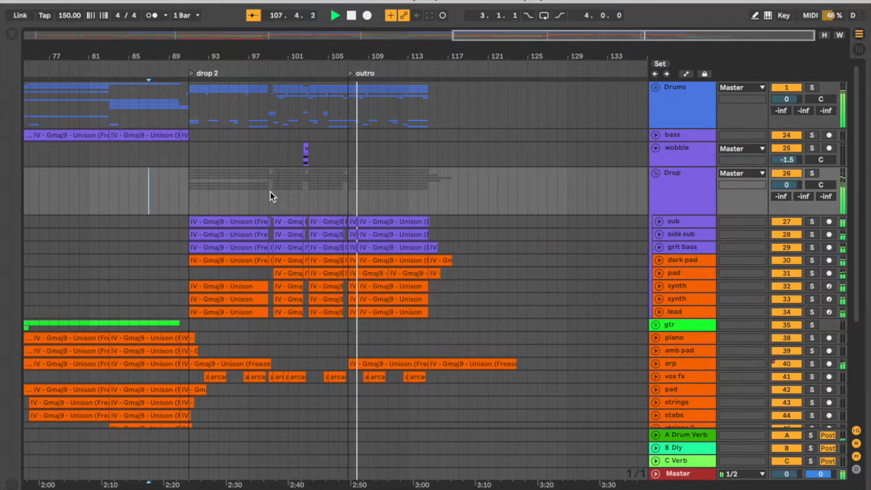
mouse_move(167, 53)
mouse_down()
mouse_move(170, 109)
mouse_move(195, 190)
mouse_up()
key(space)
click(171, 180)
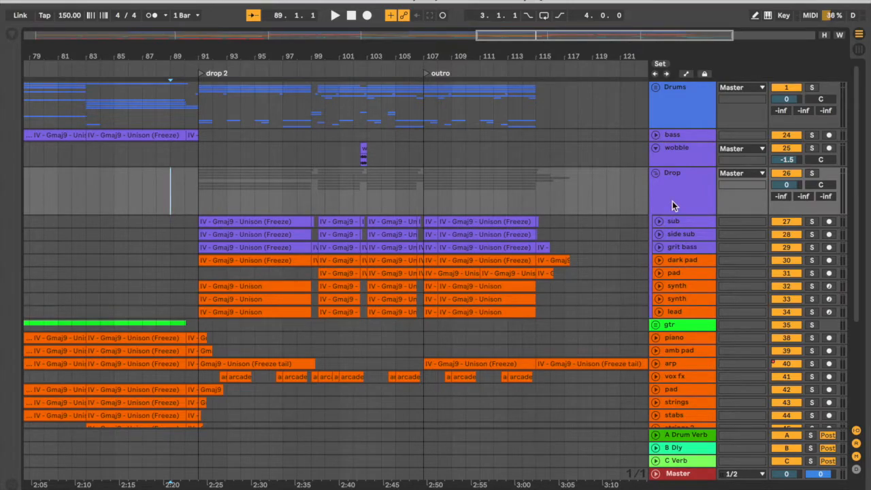
Fold the Drop group and unfold the Drums group to show its individual tracks
click(660, 182)
click(656, 175)
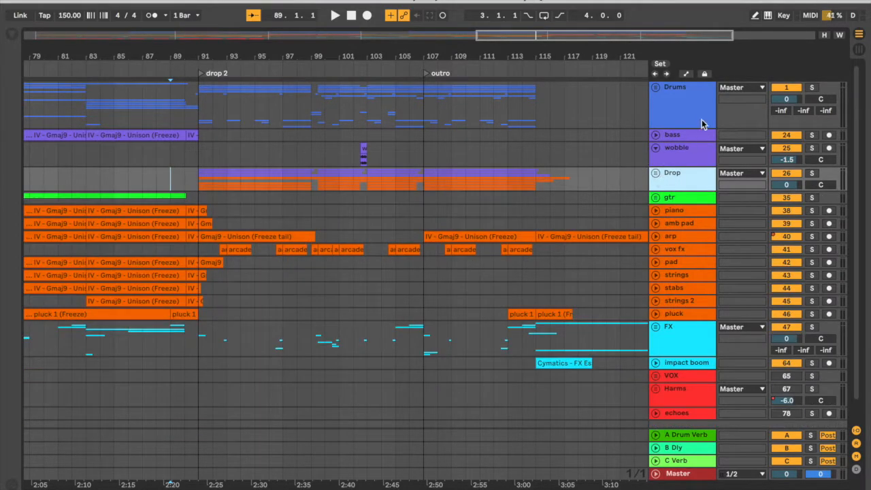
click(685, 106)
click(655, 88)
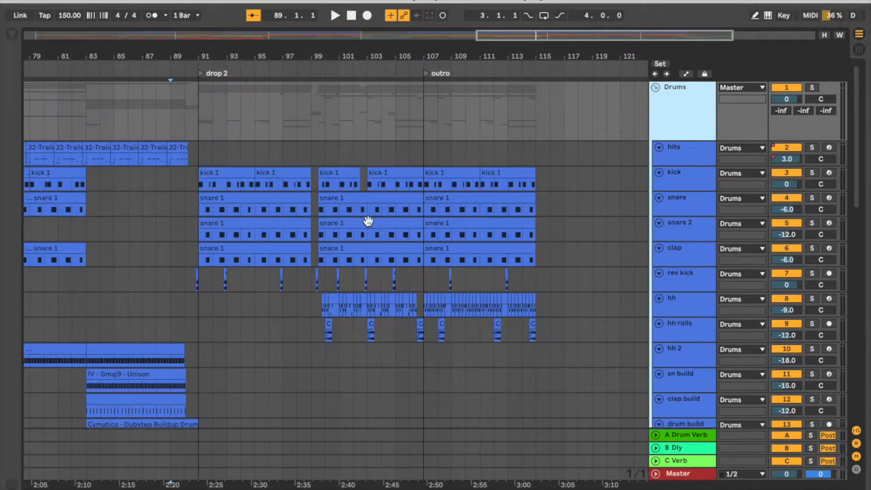
Solo the Drums group and play drop 2 from bar 91
click(186, 182)
click(202, 188)
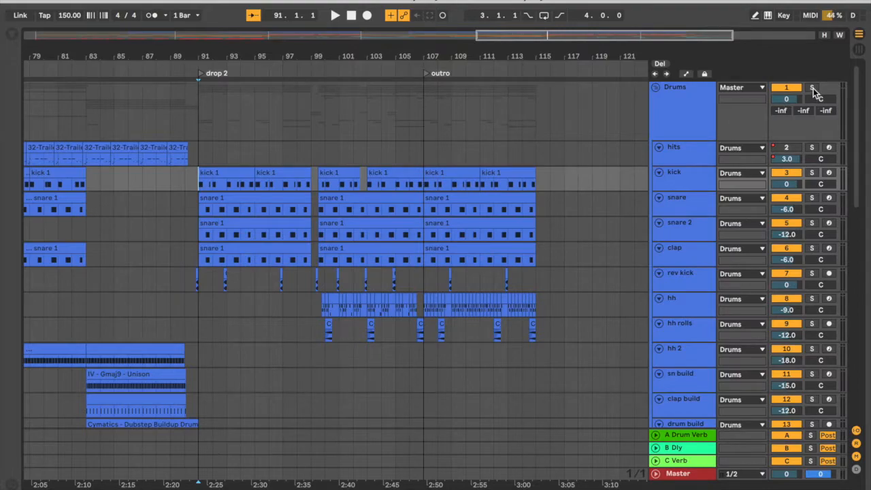
drag(193, 48, 165, 204)
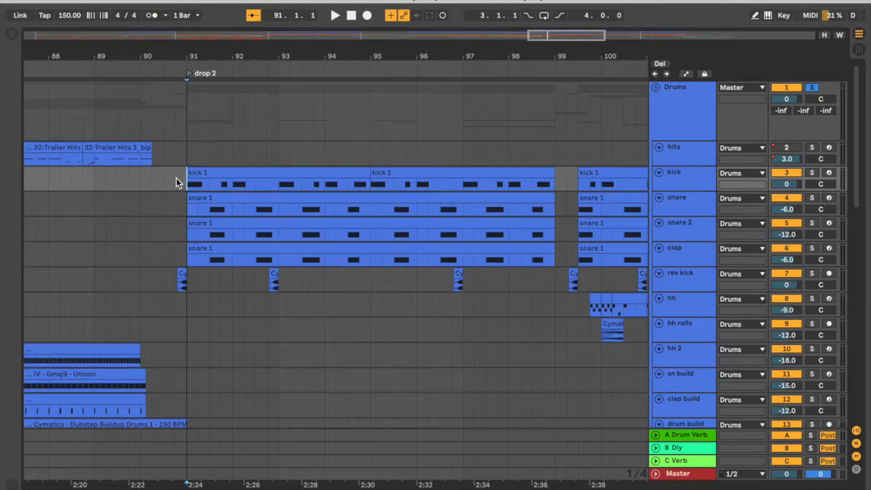
key(space)
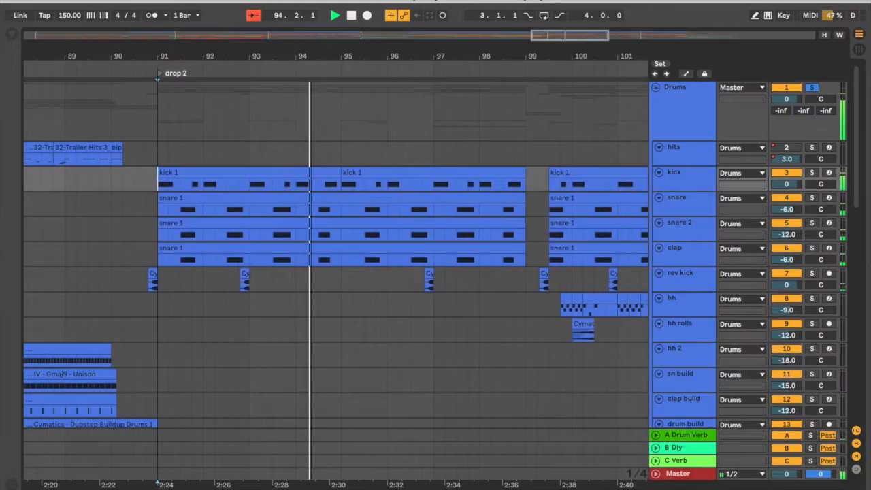
drag(312, 57, 262, 49)
key(space)
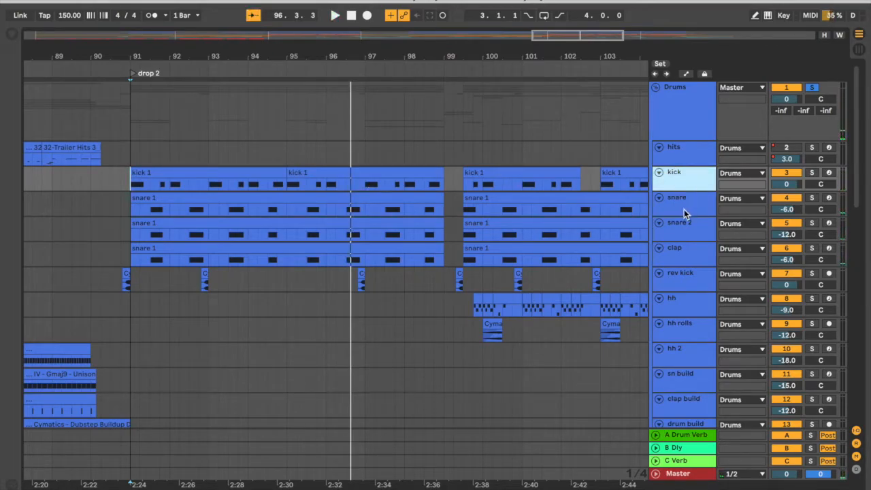
Solo the snare, snare 2 and clap tracks and play them together from bar 91
click(684, 209)
click(684, 234)
click(683, 212)
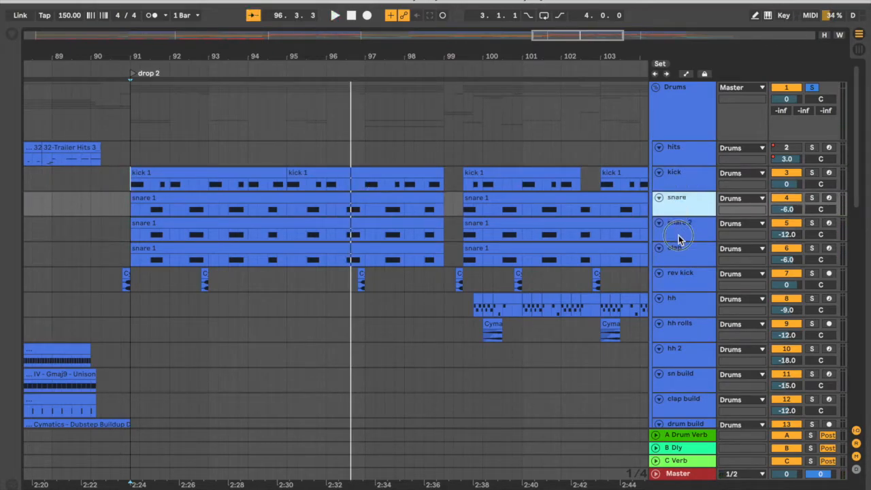
click(679, 253)
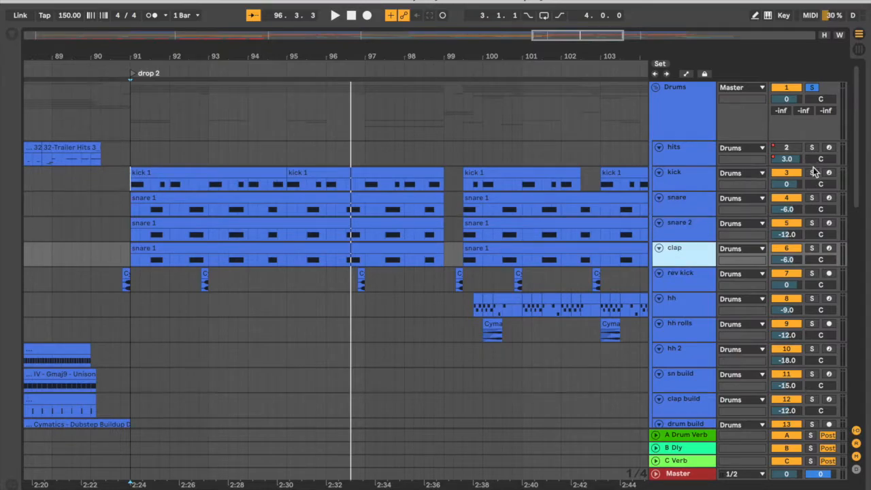
click(814, 199)
click(812, 248)
key(space)
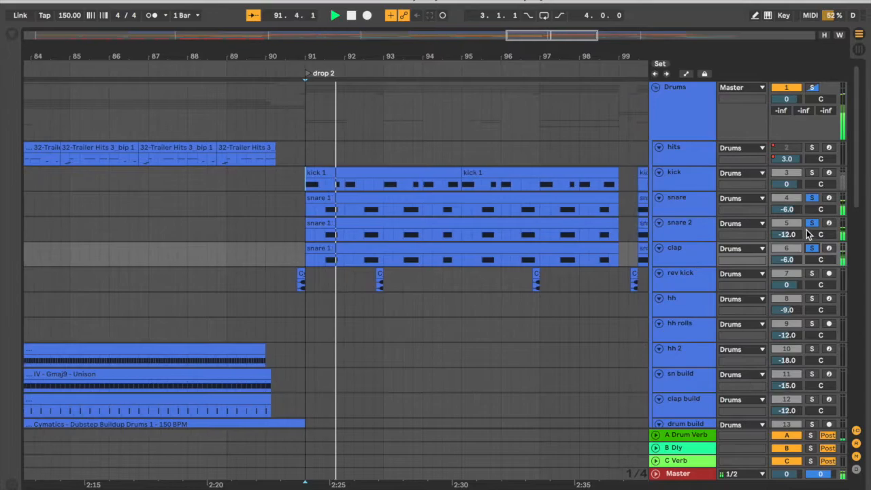
Audition the snare layers from bar 91, starting with the snare alone and adding snare 2 and clap one at a time
click(813, 249)
click(685, 205)
key(space)
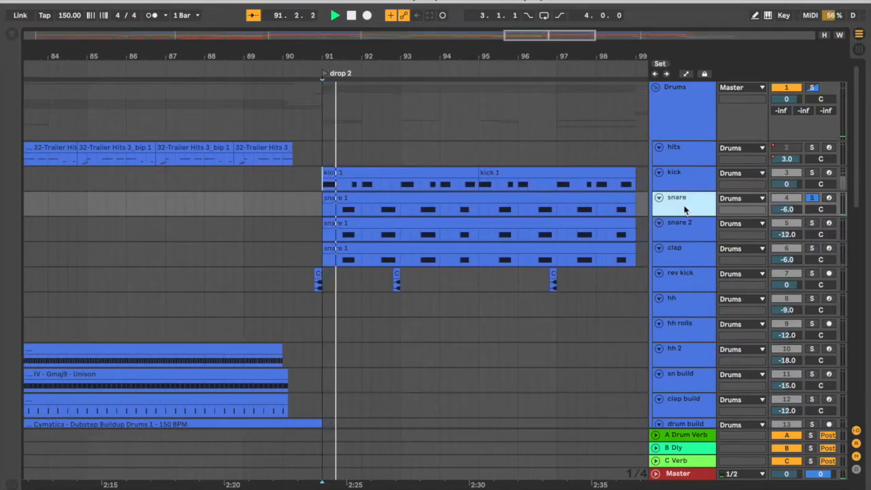
click(813, 223)
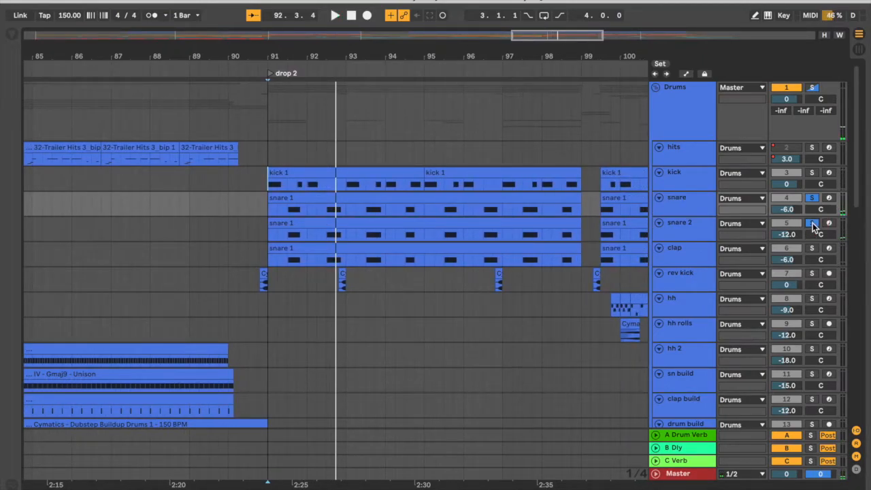
key(space)
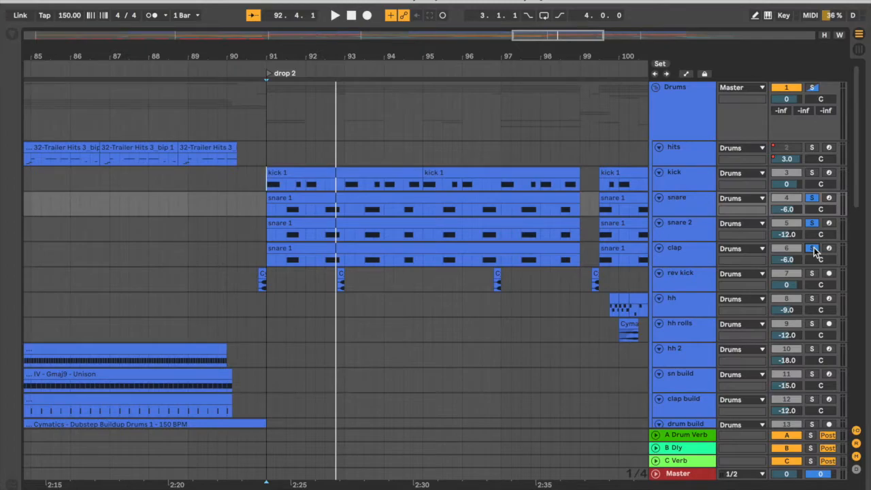
key(space)
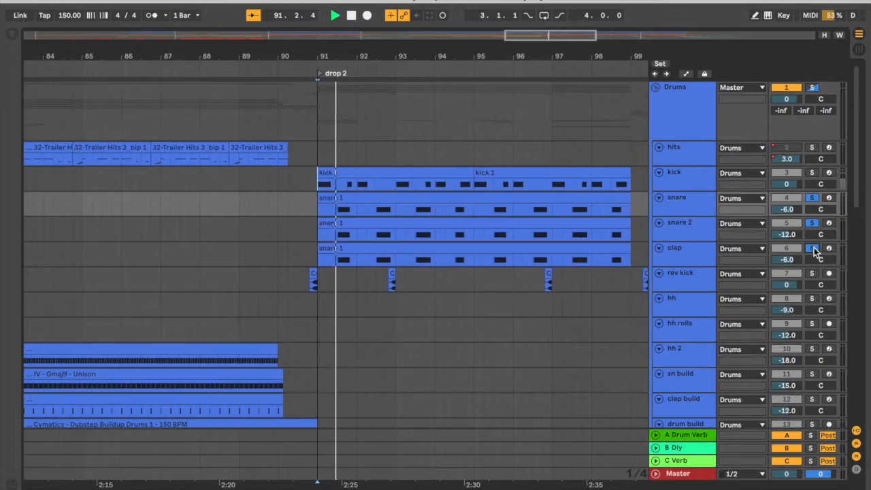
key(space)
Solo the kick track, play its pattern from bar 91, and turn its solo off
click(812, 173)
key(space)
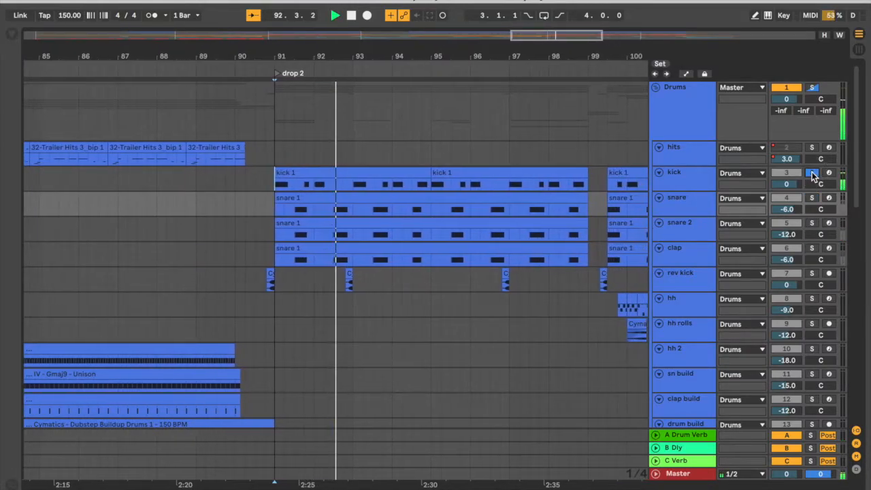
key(space)
click(812, 173)
Solo the ride and crash tracks, play them from bar 91, and clear their solos
scroll(384, 259, down, 5)
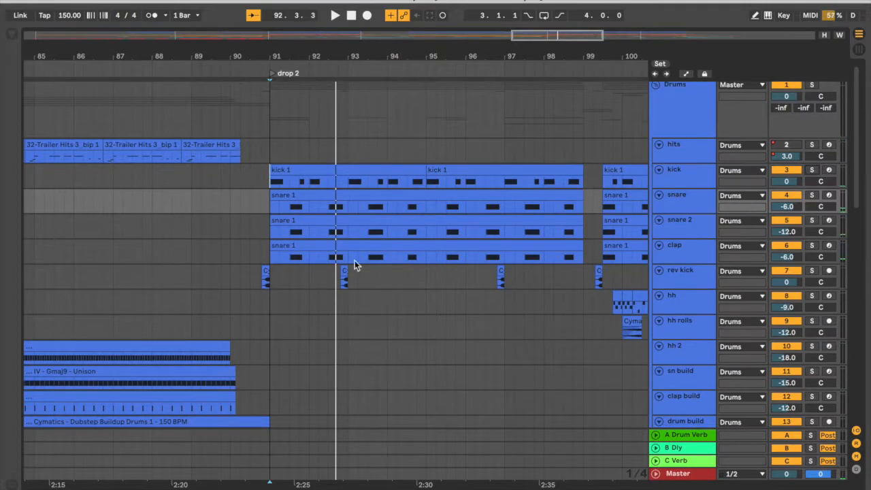
scroll(345, 254, down, 12)
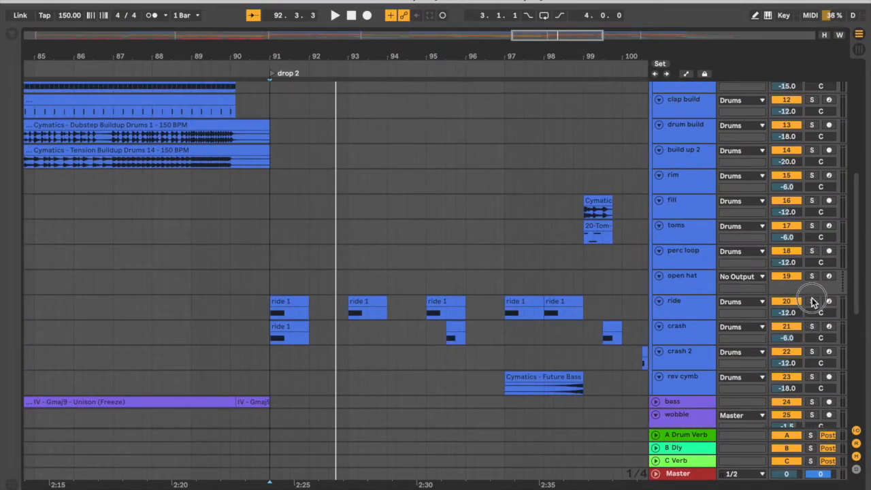
click(812, 301)
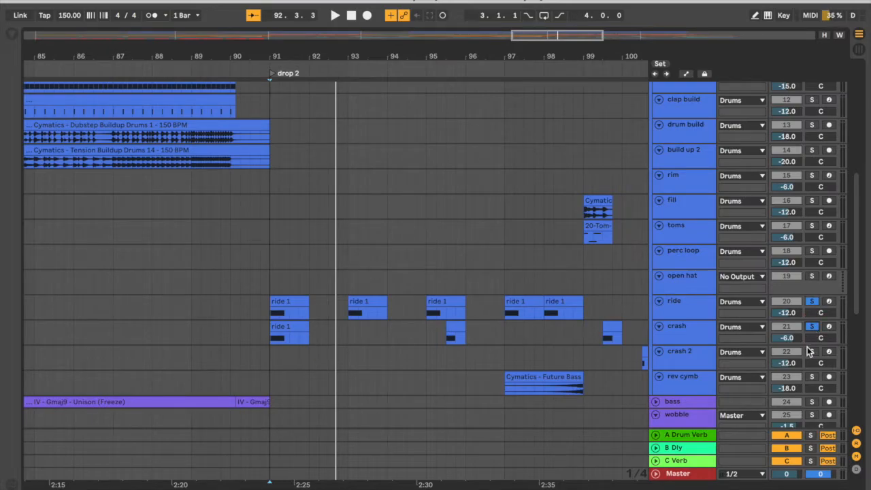
key(space)
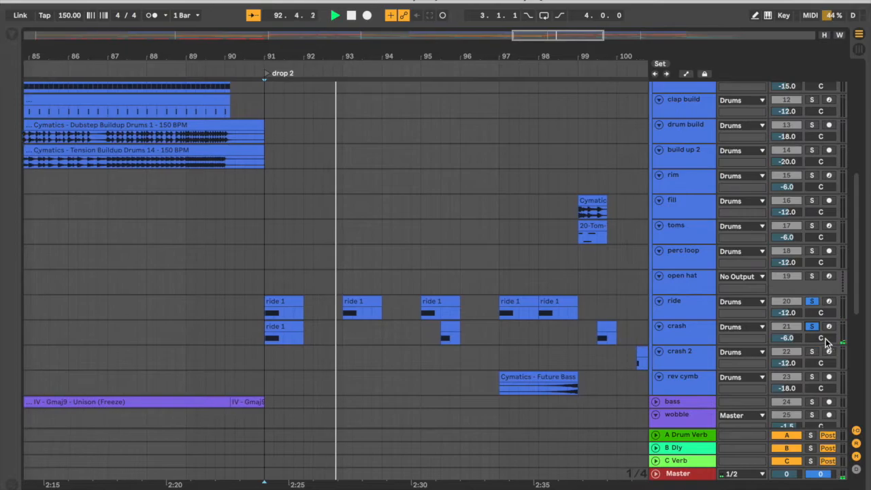
click(811, 302)
Solo the rev kick track and highlight its reversed kick clips before bars 91, 93 and 97
scroll(810, 304, up, 6)
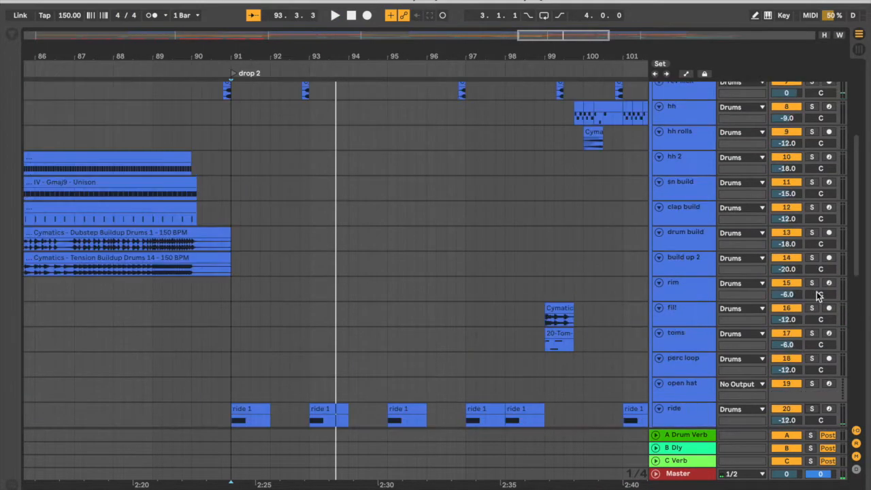
click(223, 174)
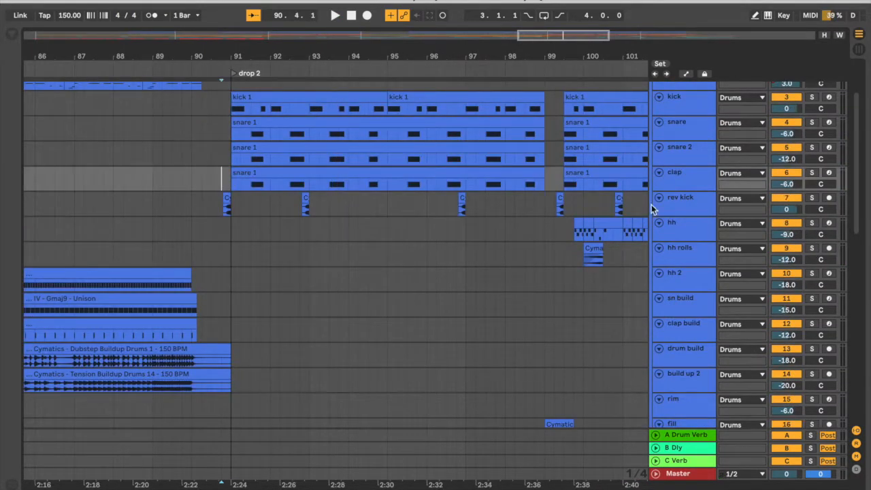
click(811, 198)
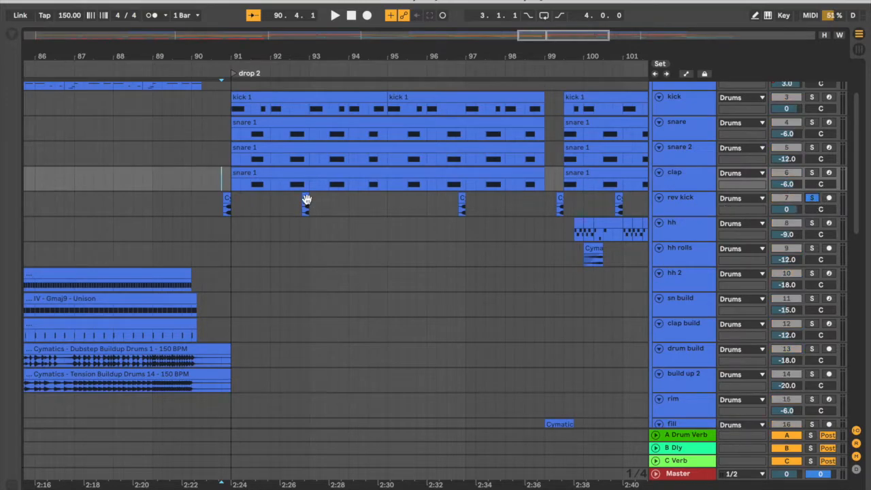
drag(212, 199, 310, 207)
drag(454, 205, 466, 206)
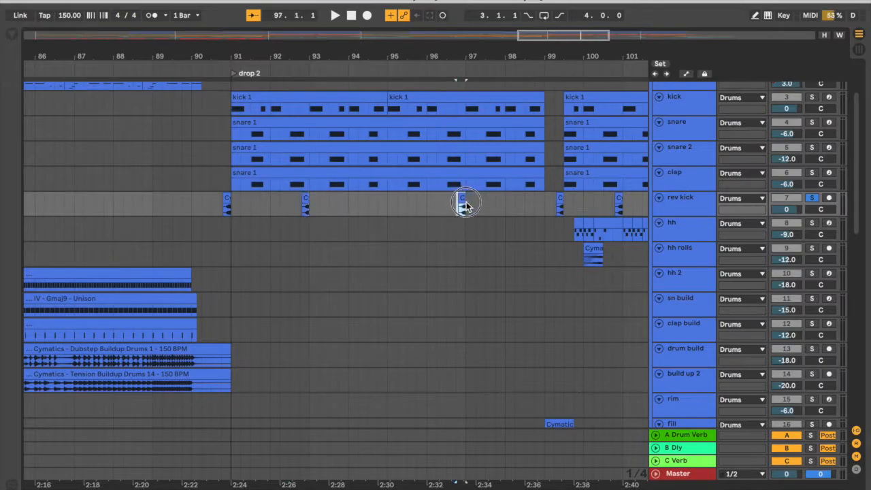
Play the soloed rev kick track from just before bar 91, turn its solo off, and select the clip leading into drop 2
click(209, 203)
key(space)
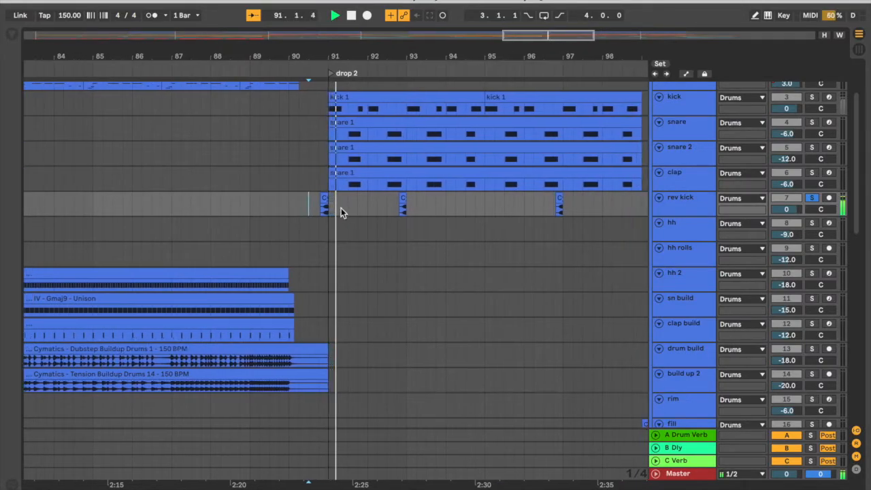
click(237, 181)
key(space)
scroll(663, 205, up, 1)
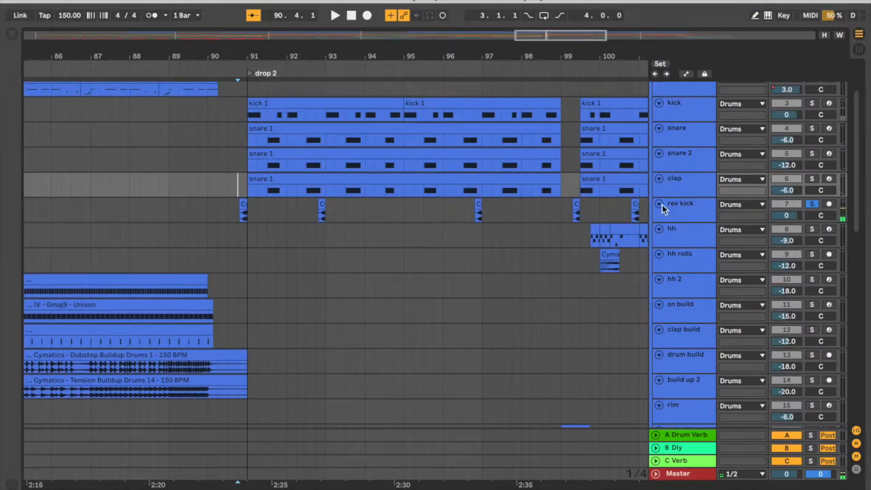
click(812, 204)
mouse_move(229, 211)
mouse_down()
mouse_move(253, 213)
mouse_move(245, 212)
mouse_up()
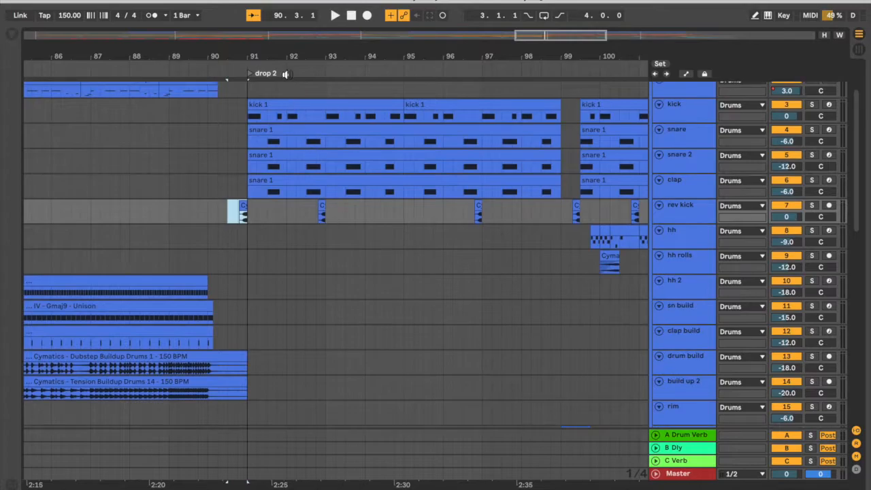
Solo the Drums group and play the full drums from bar 90.2 through drop 2 up to the fill at bar 99
scroll(326, 162, down, 4)
scroll(328, 172, up, 6)
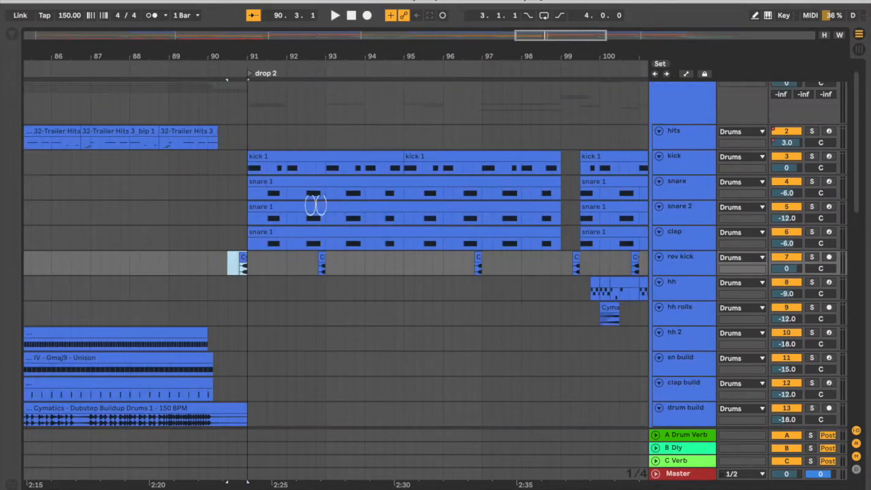
click(219, 167)
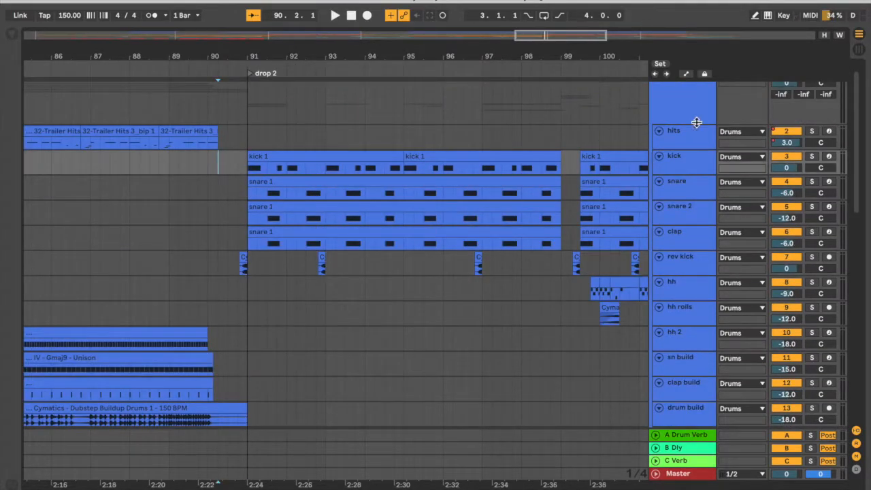
scroll(790, 144, up, 2)
click(807, 90)
key(space)
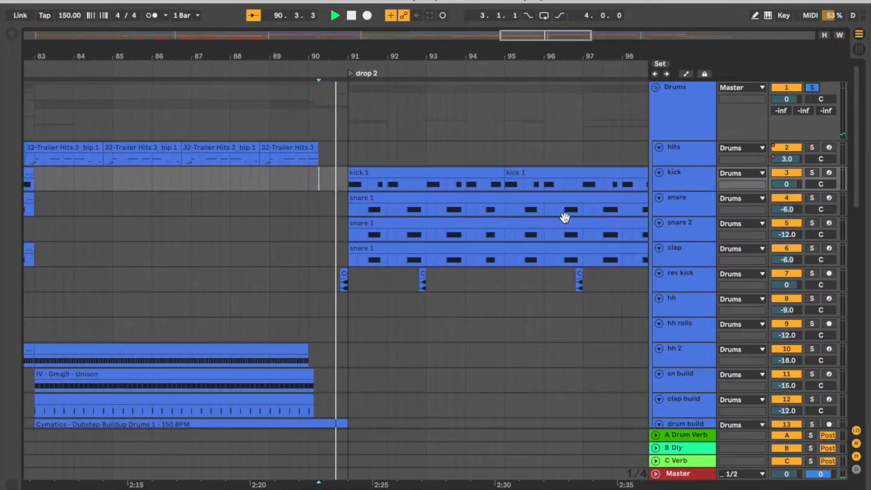
drag(383, 53, 245, 58)
scroll(376, 171, down, 2)
drag(451, 48, 266, 51)
scroll(407, 175, down, 4)
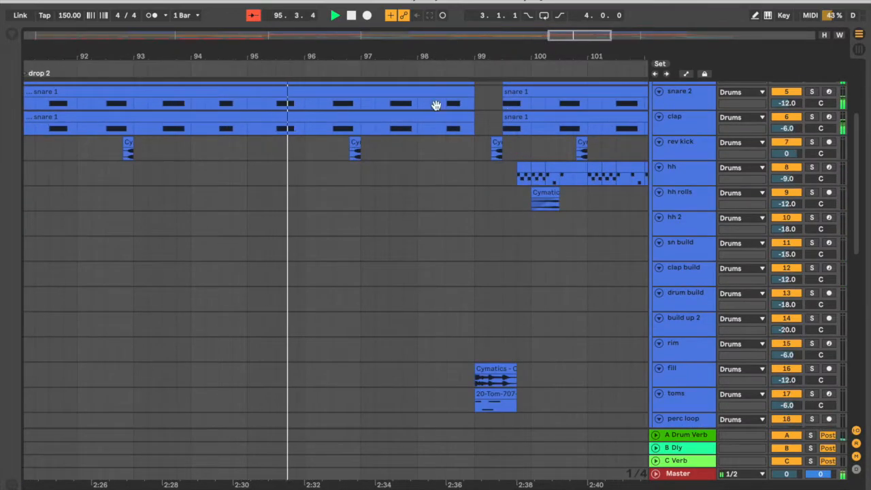
mouse_move(461, 52)
mouse_down()
mouse_move(461, 79)
mouse_move(461, 61)
mouse_up()
key(space)
Place the insert marker at 98.3.1 before the drum fill and select the fill track followed by the toms track
click(471, 149)
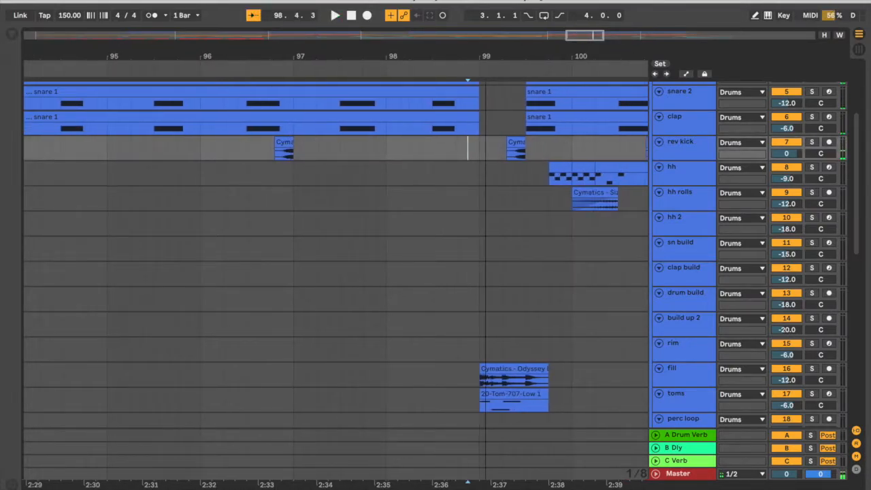
key(minus)
key(minus)
click(315, 173)
scroll(463, 293, down, 1)
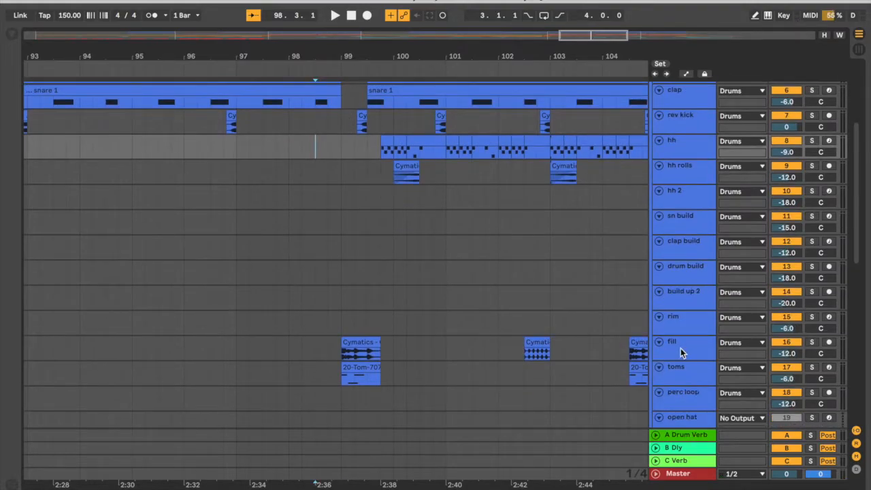
click(681, 348)
click(698, 371)
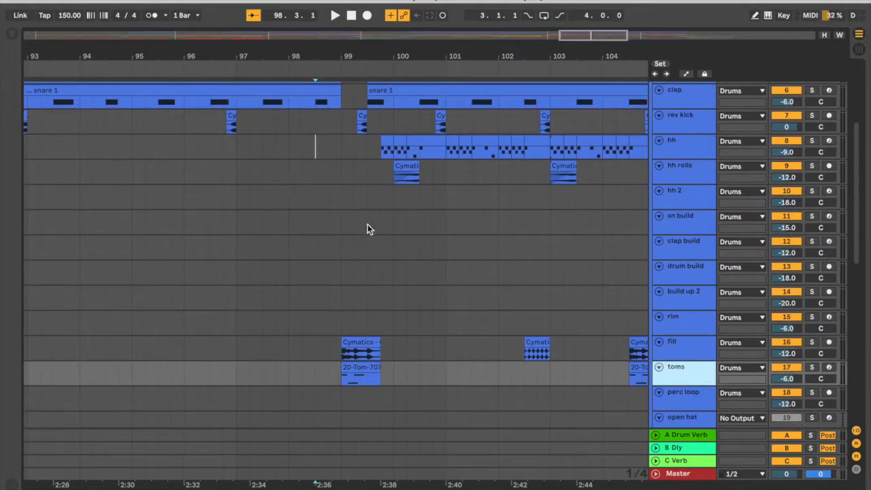
Play the full drums from 98.3.1 through the fill at bar 99
scroll(337, 247, up, 1)
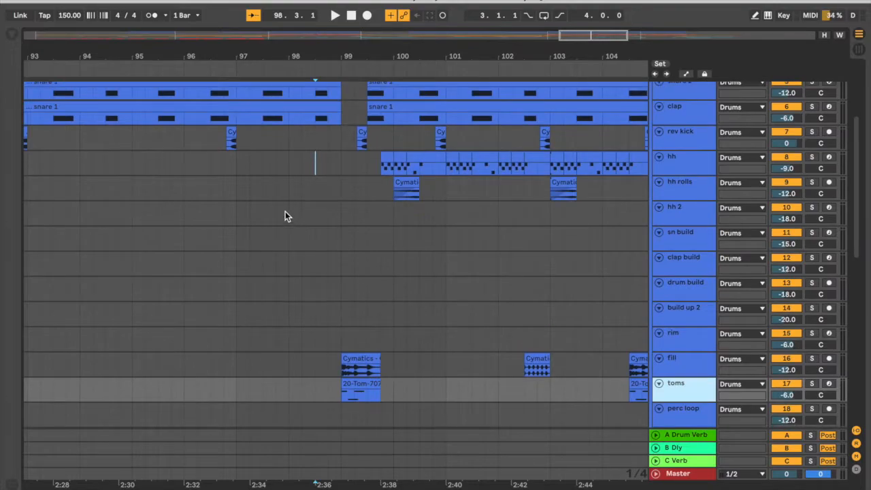
scroll(373, 264, up, 1)
key(space)
scroll(446, 290, down, 2)
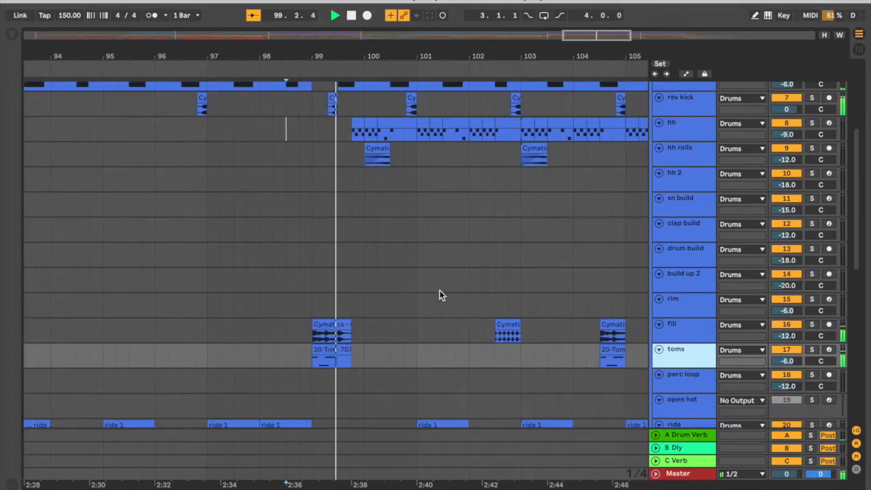
scroll(272, 293, down, 3)
key(space)
Solo the fill and toms tracks together, audition the bar 99 fill from 98.3.1, and turn both solos off
click(245, 237)
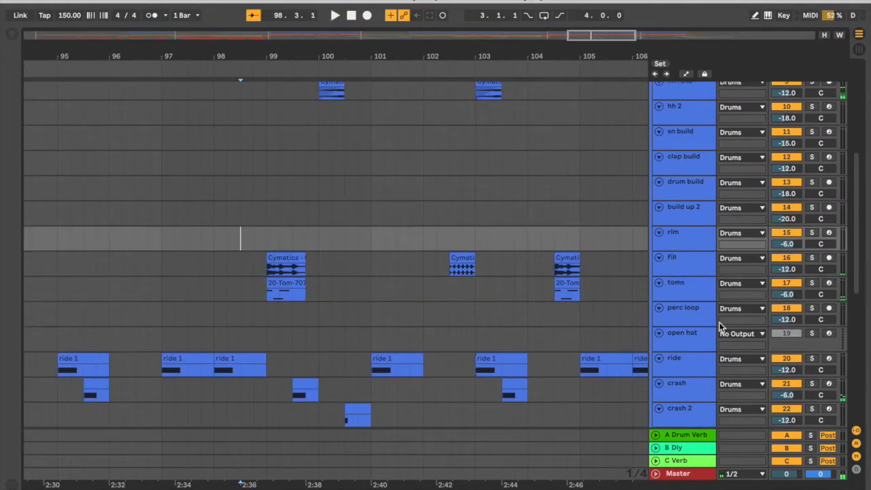
click(812, 258)
click(813, 282)
key(space)
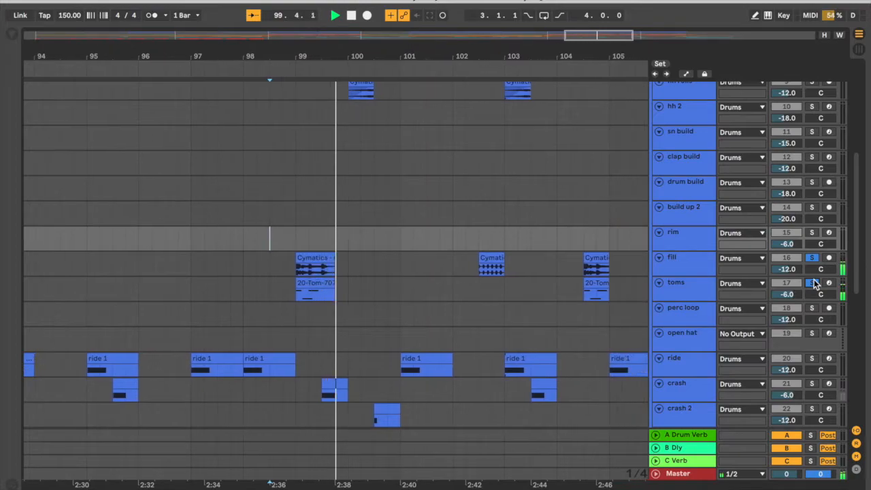
click(812, 284)
click(812, 258)
key(space)
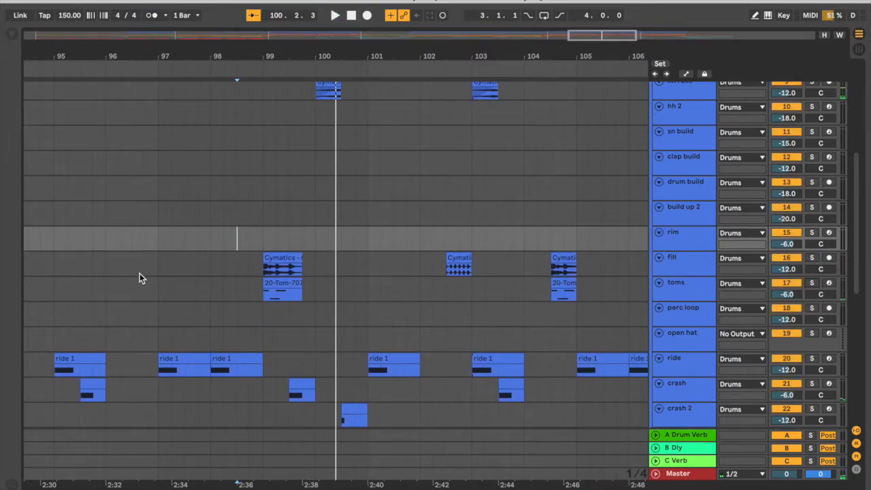
Solo the hh and hh rolls tracks, audition them from bar 99 to bar 103, and turn both solos off
scroll(163, 280, down, 4)
scroll(303, 303, up, 10)
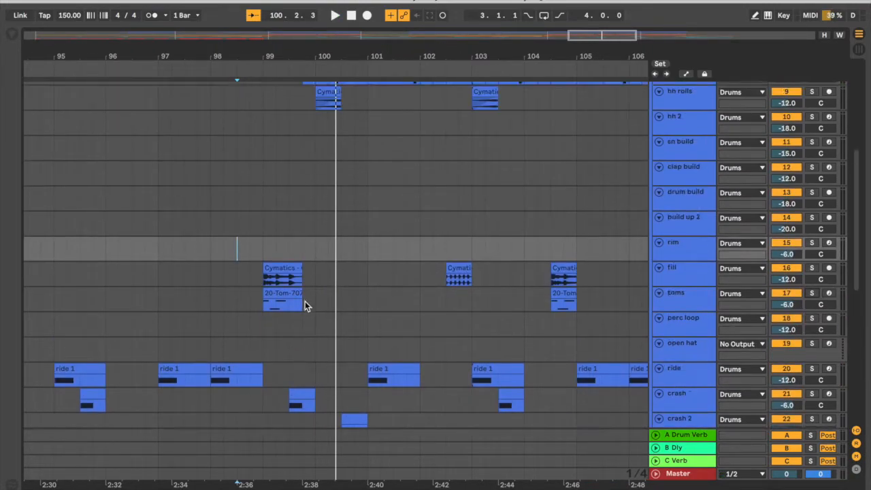
click(264, 171)
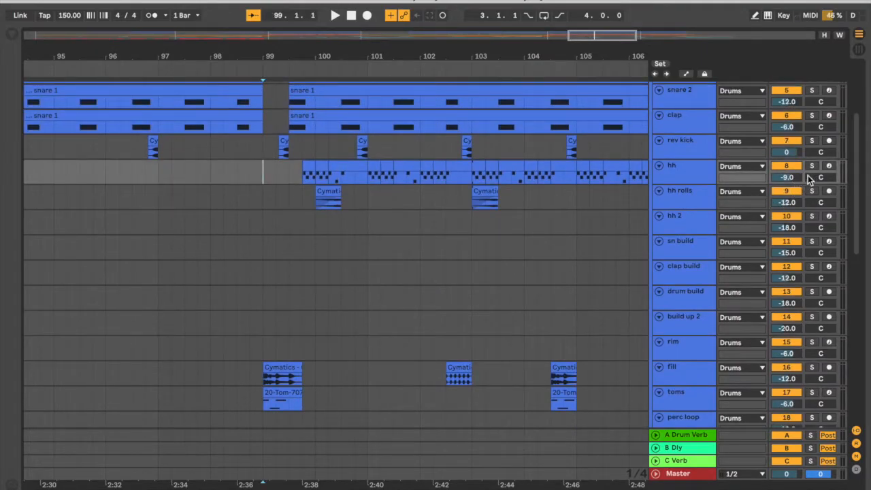
click(812, 167)
super+click(812, 192)
key(space)
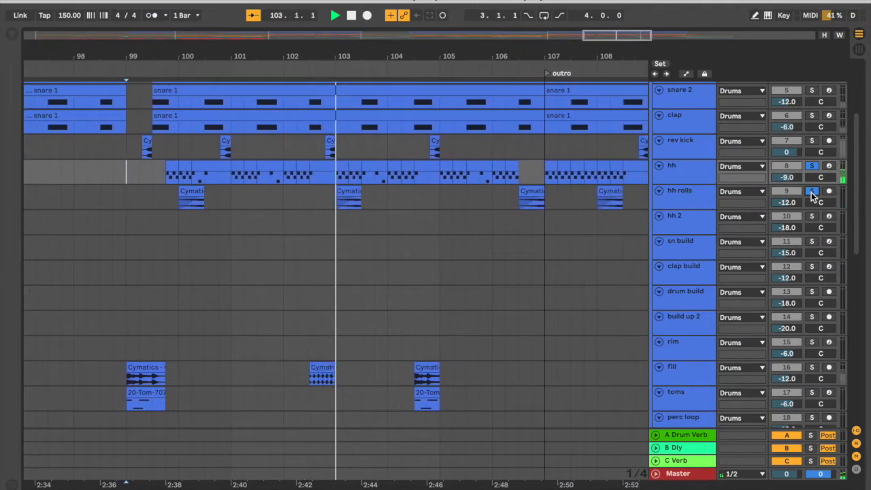
click(811, 192)
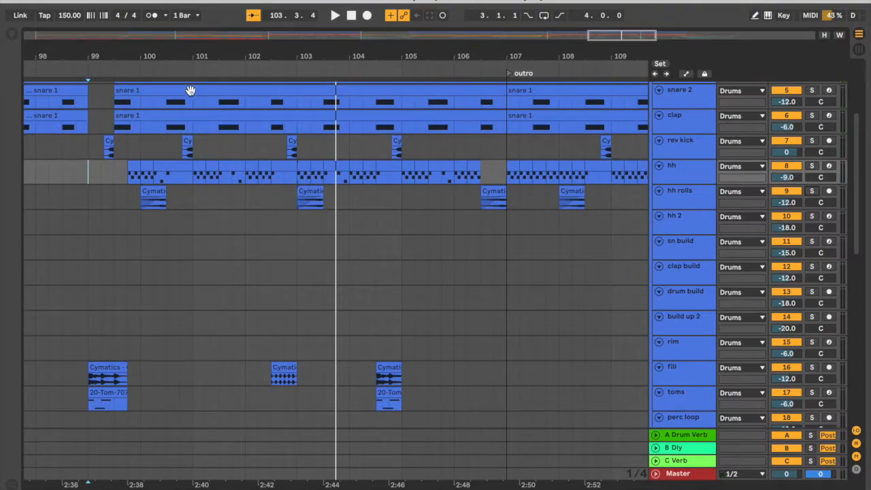
Play the full drums from bar 99 to past the kick gap before bar 103
drag(155, 55, 156, 42)
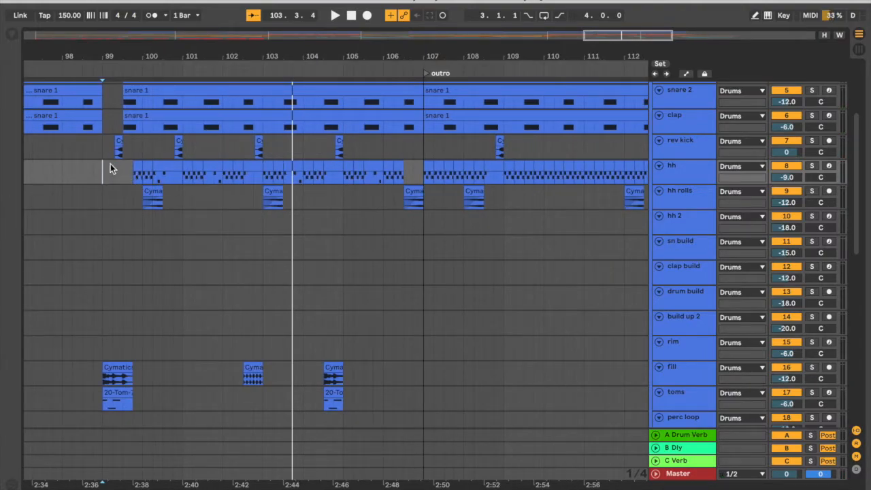
scroll(147, 210, up, 5)
key(space)
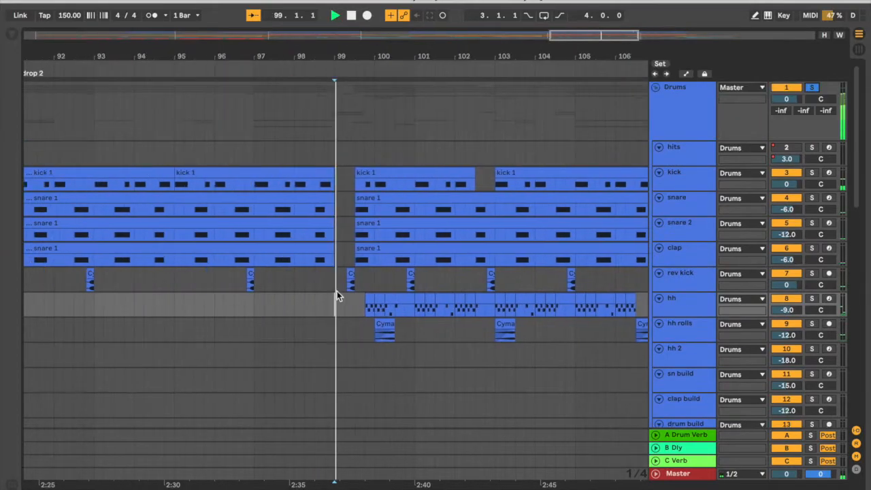
scroll(477, 244, down, 2)
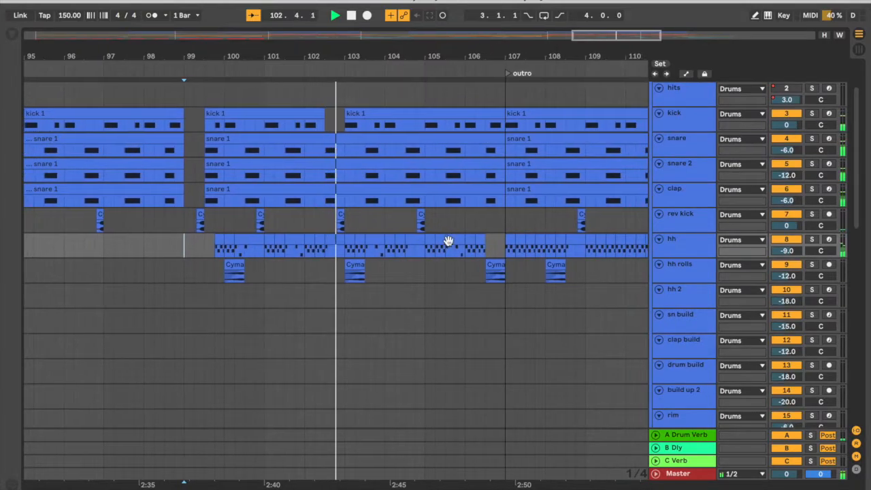
scroll(402, 247, down, 5)
key(space)
Select the fill clips at bar 99 and before bar 103, and play the drums from bar 104 into the outro
click(164, 262)
click(302, 262)
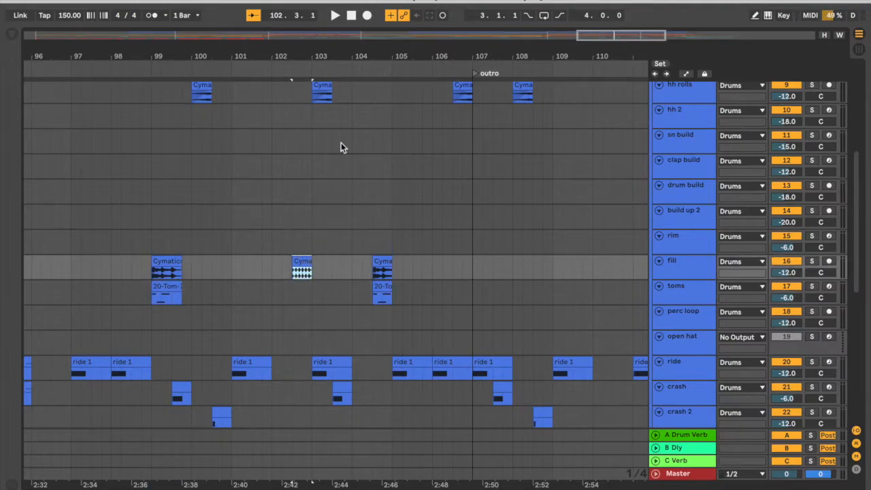
click(353, 234)
key(space)
drag(330, 58, 330, 31)
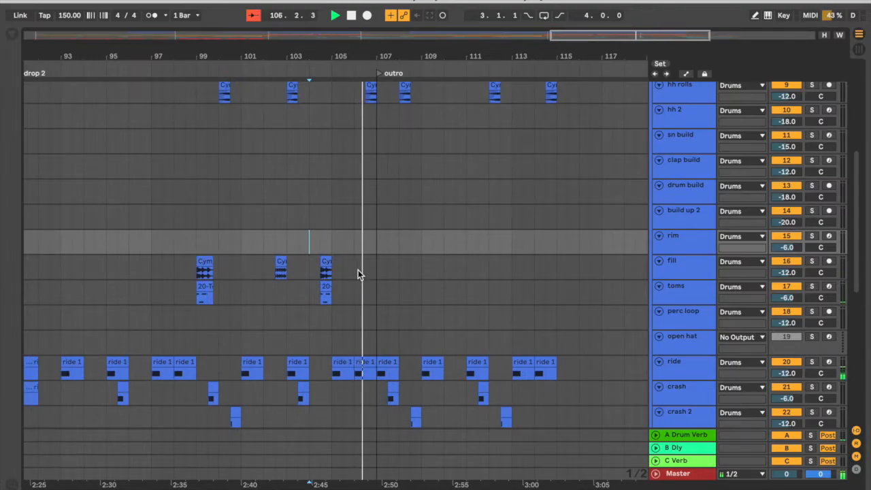
scroll(413, 266, up, 4)
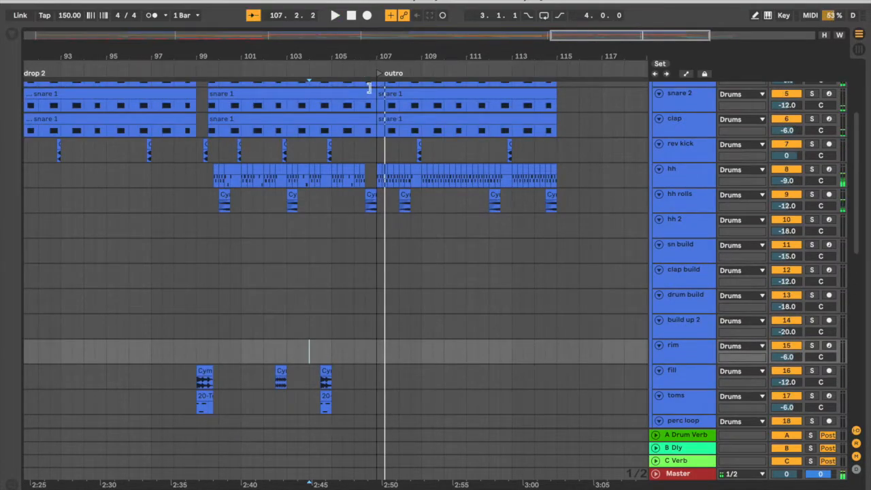
Examine all drum tracks across drop 2 and the outro, from kick and snares down to ride, crashes and rev cymb
scroll(372, 240, down, 8)
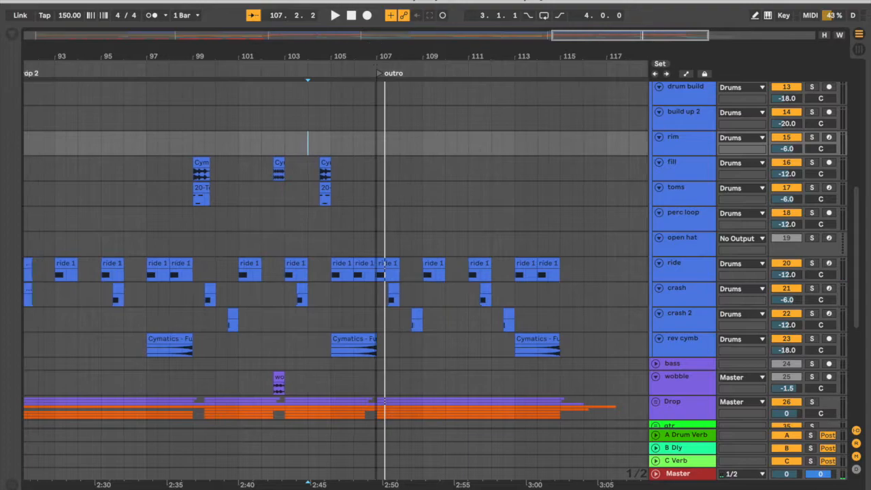
drag(376, 57, 376, 84)
drag(313, 59, 379, 25)
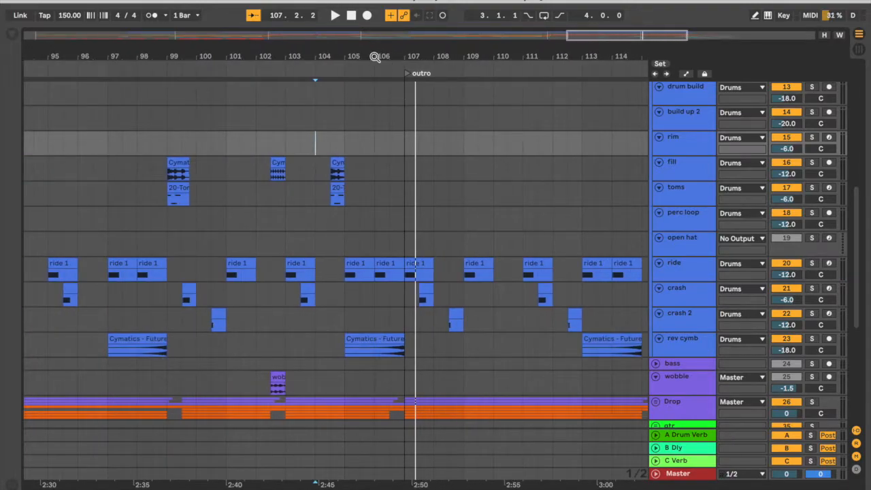
drag(375, 58, 375, 28)
scroll(666, 290, up, 10)
scroll(677, 271, up, 3)
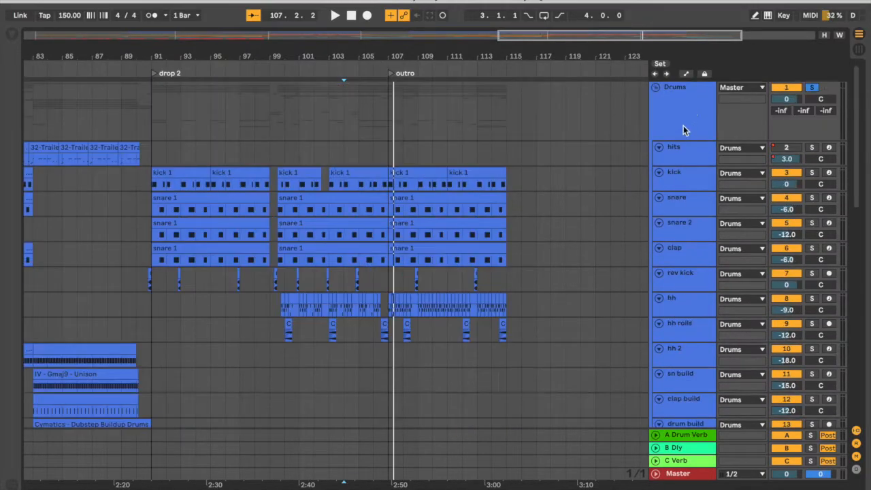
scroll(164, 237, down, 3)
scroll(307, 247, down, 8)
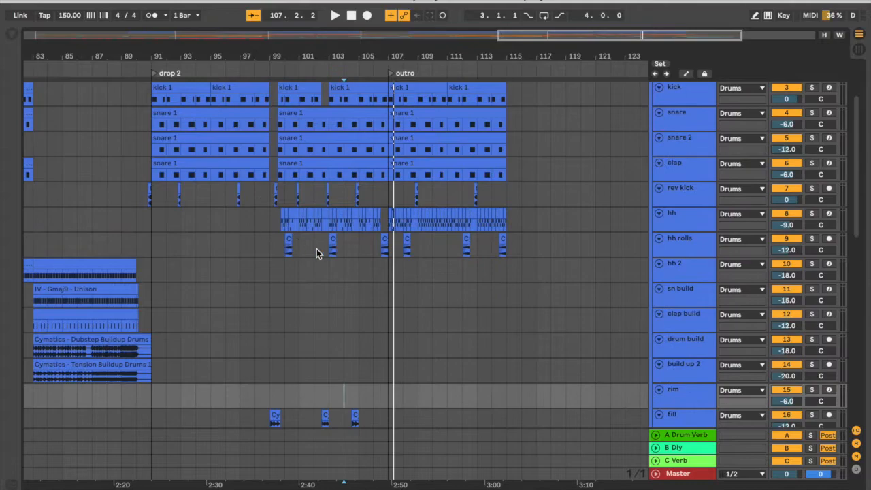
scroll(325, 341, down, 3)
scroll(367, 378, down, 2)
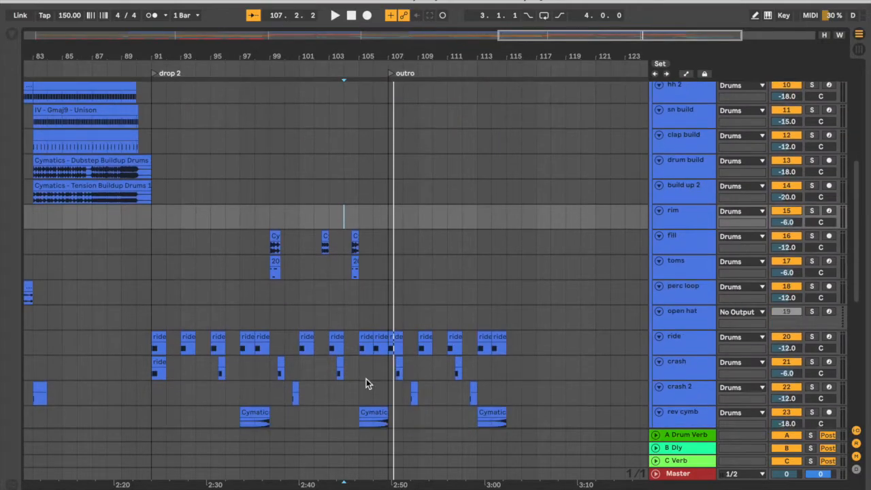
scroll(659, 164, up, 10)
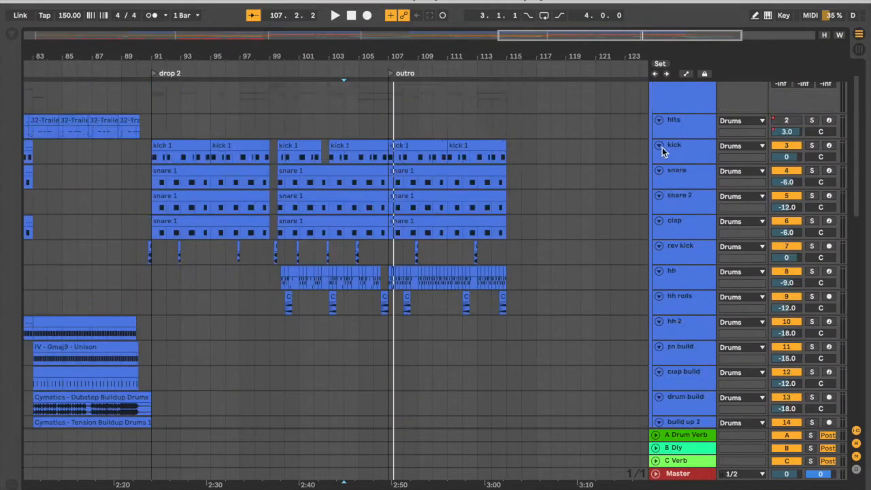
Fold the Drums group and turn its solo off
click(676, 102)
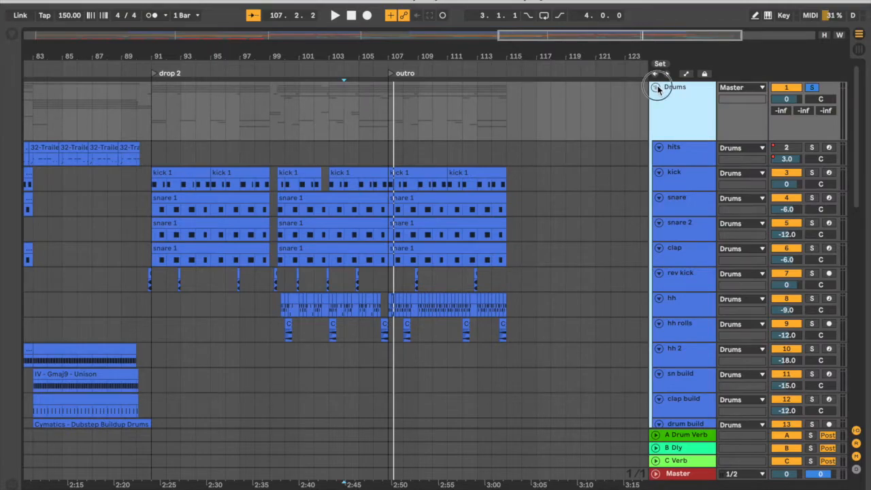
click(658, 87)
click(816, 88)
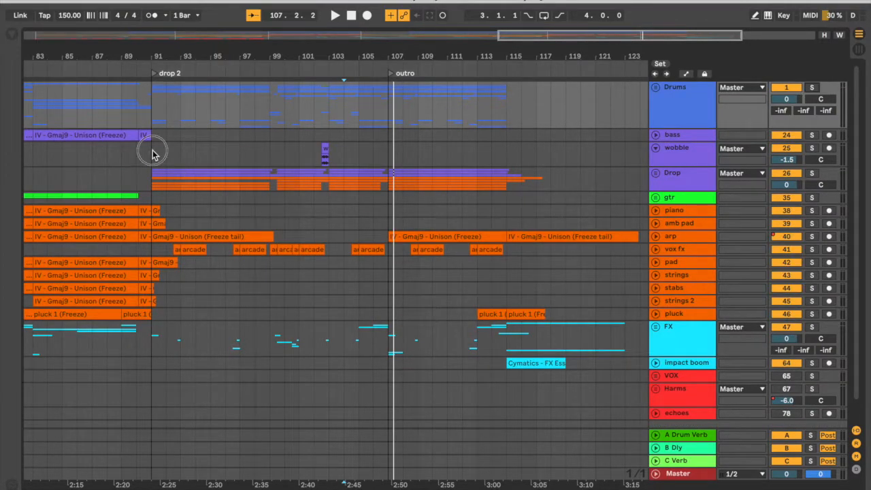
Place the insert marker at bar 91 and unfold the Drop group to show its tracks
click(152, 154)
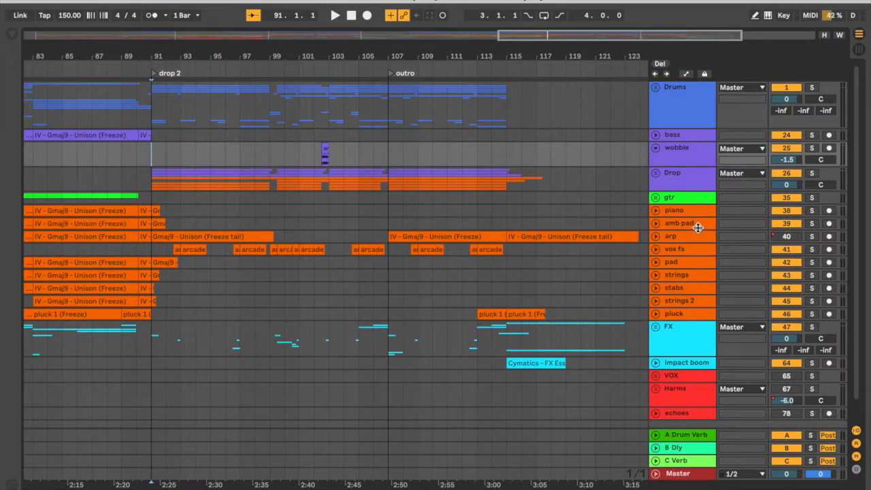
click(676, 176)
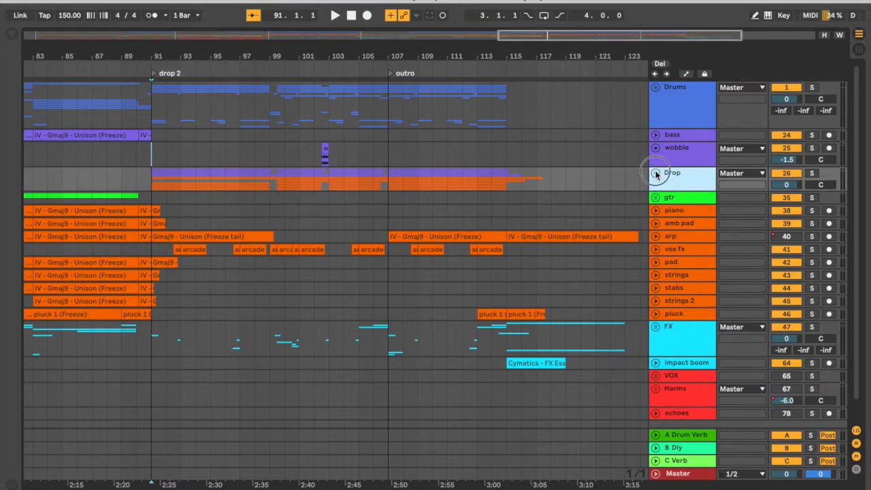
click(655, 172)
scroll(219, 253, down, 1)
drag(156, 59, 149, 117)
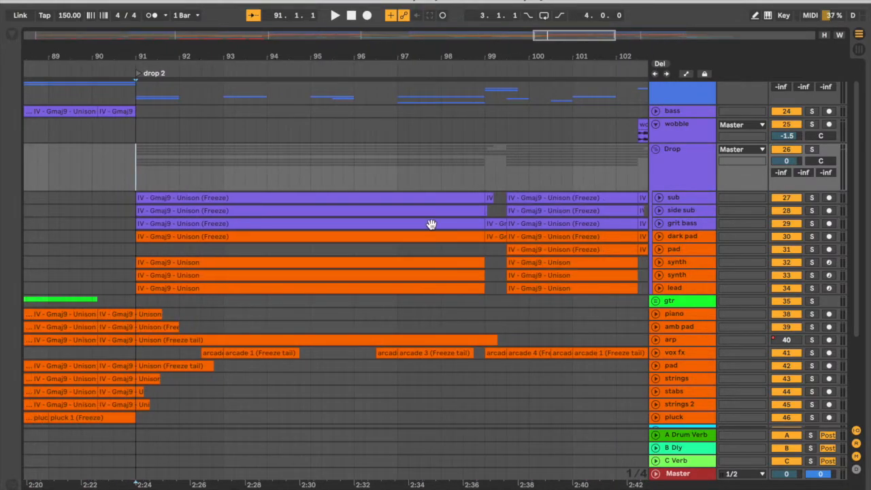
Go through the Drop group's tracks one by one, selecting each from sub down to lead
click(678, 203)
key(Down)
key(Down)
key(Down)
key(Down)
key(Down)
key(Down)
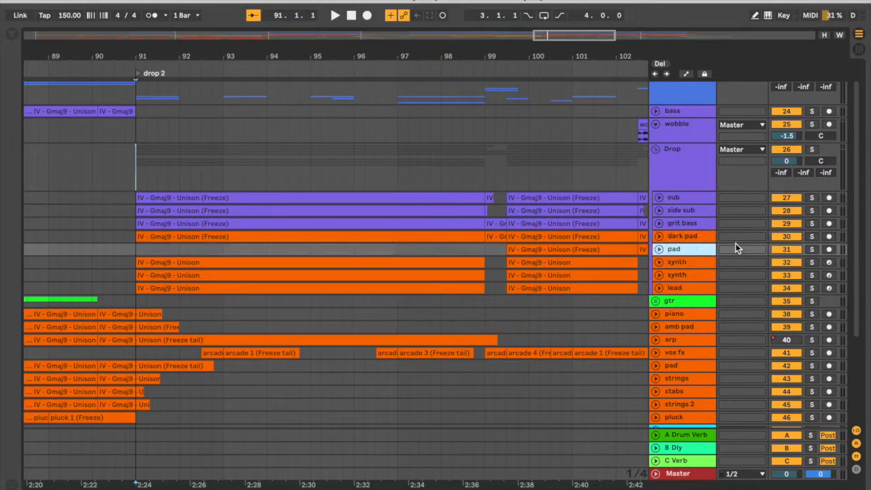
key(Down)
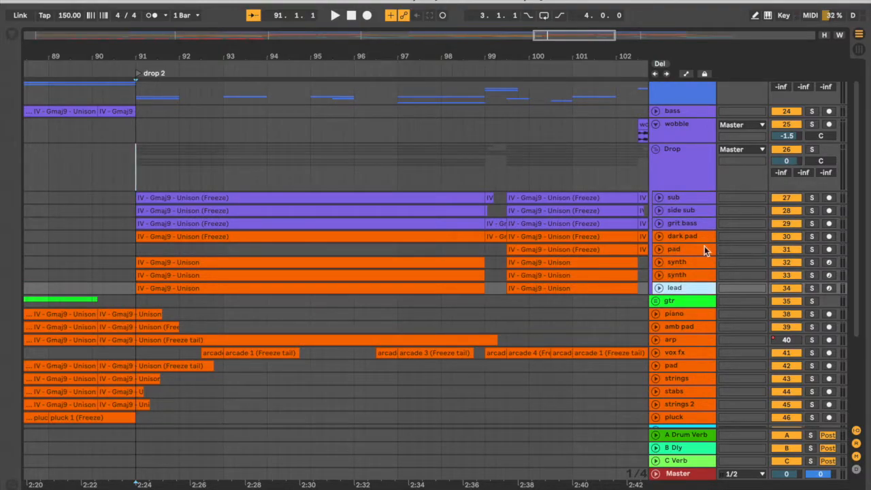
Solo the Drop group and play it from bar 91
drag(211, 57, 211, 47)
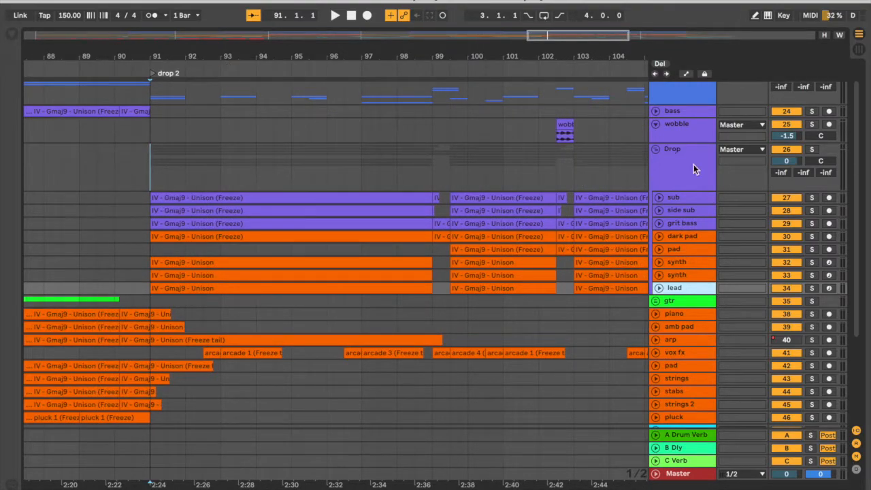
click(812, 149)
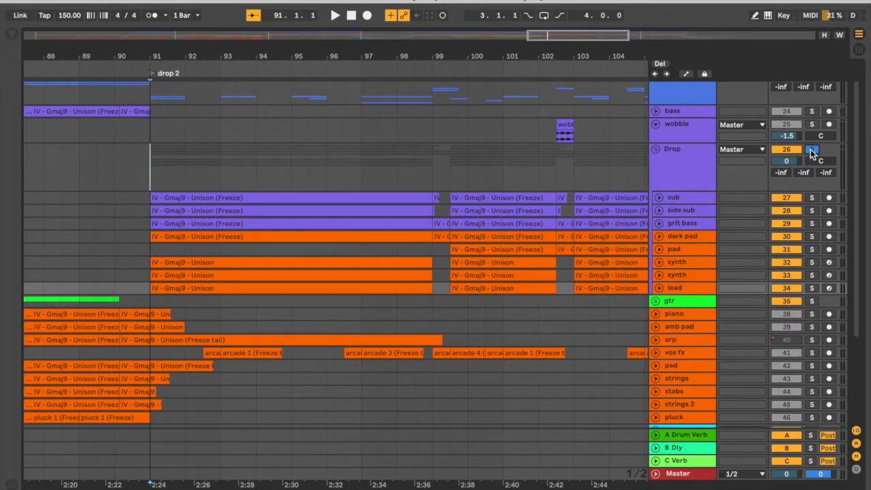
key(space)
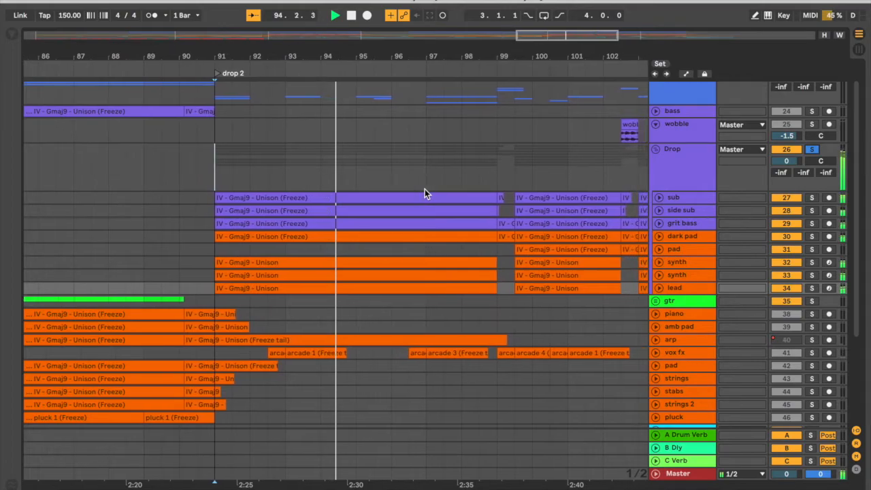
Solo the sub track within the Drop group and unfold it to show its waveform from bar 91
click(699, 199)
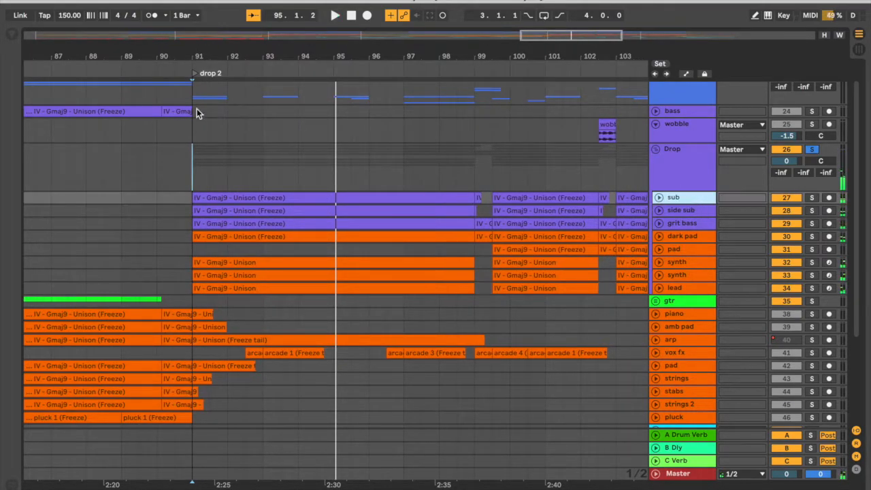
drag(547, 35, 544, 147)
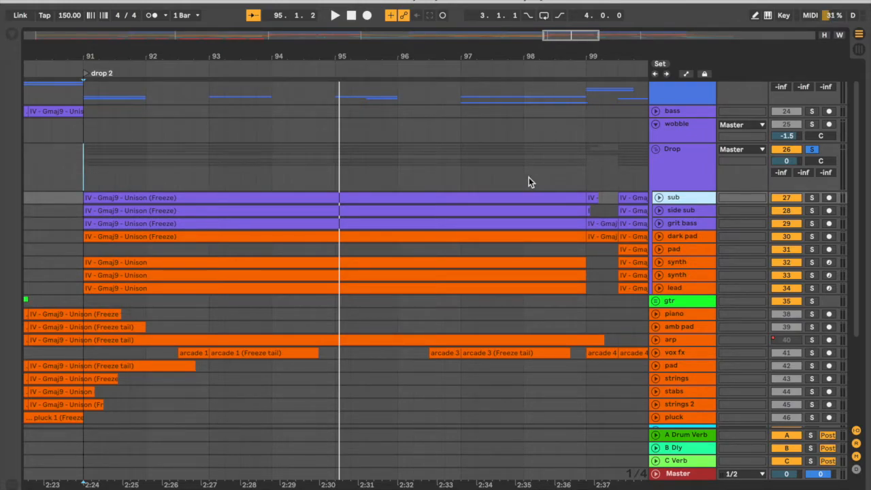
click(811, 198)
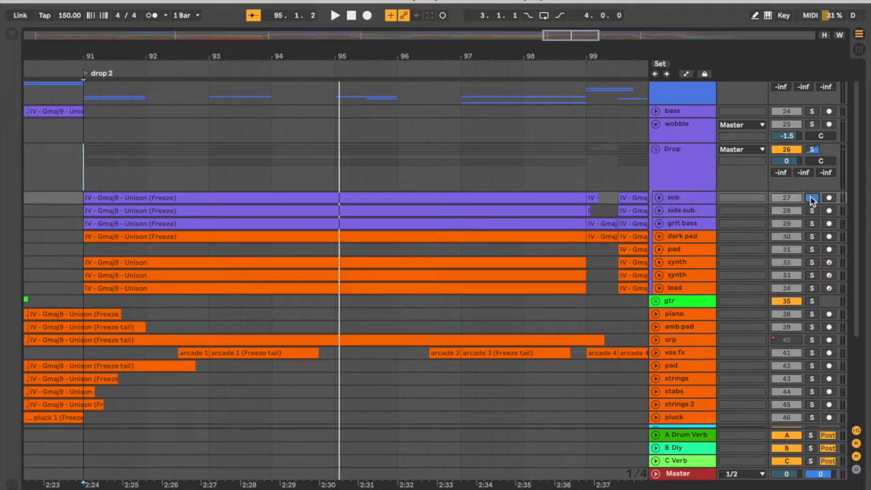
click(659, 198)
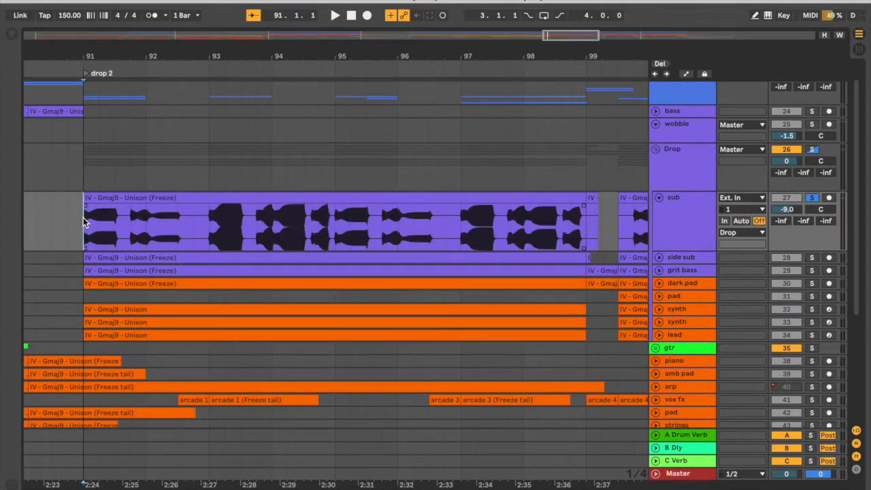
Play the soloed sub from bar 91 and unfold the side sub track beneath it
key(space)
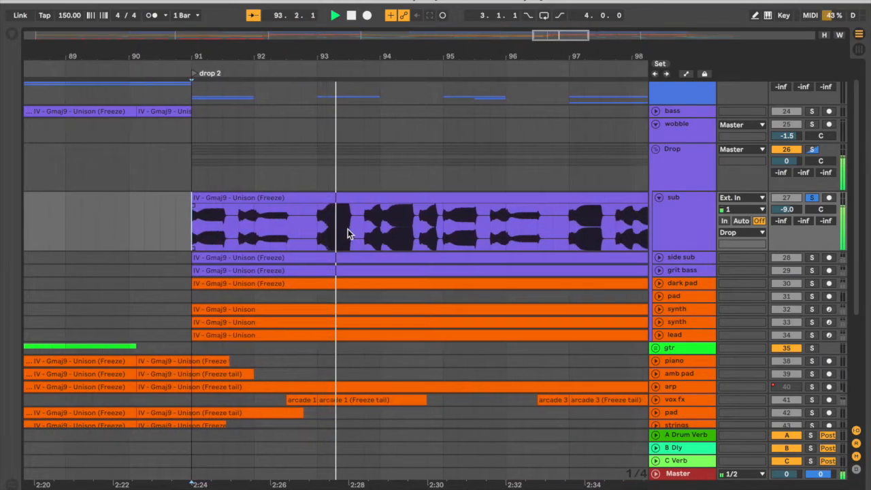
key(space)
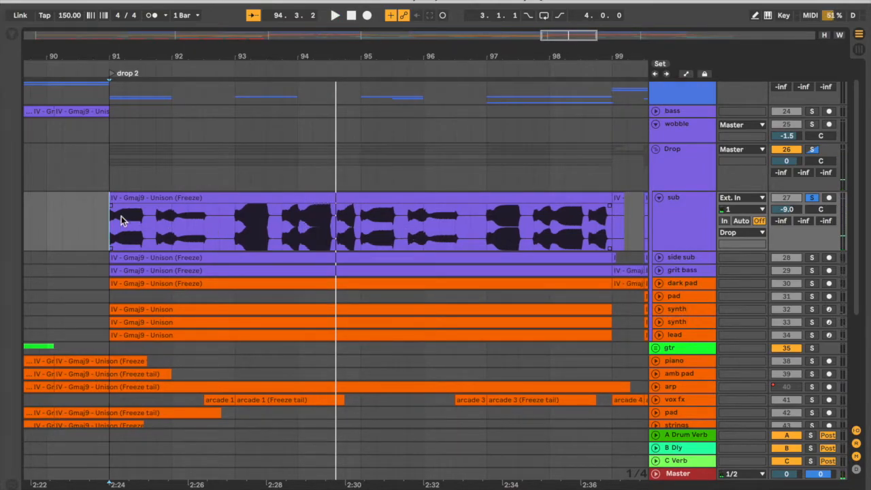
click(659, 258)
scroll(749, 230, down, 2)
Solo only the side sub track and play it from bar 91
click(813, 214)
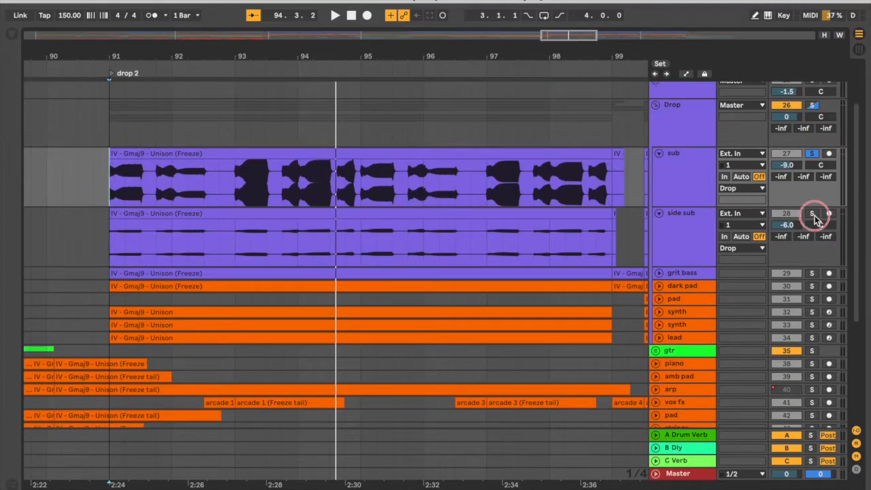
click(688, 233)
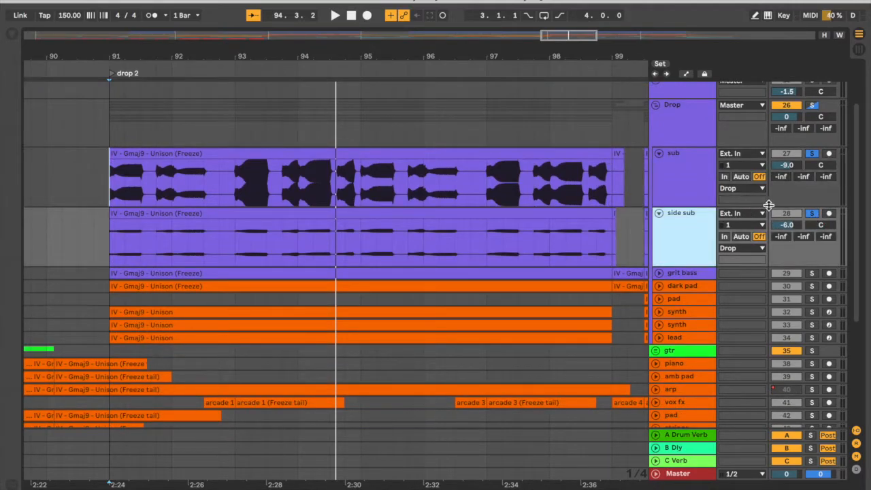
click(813, 214)
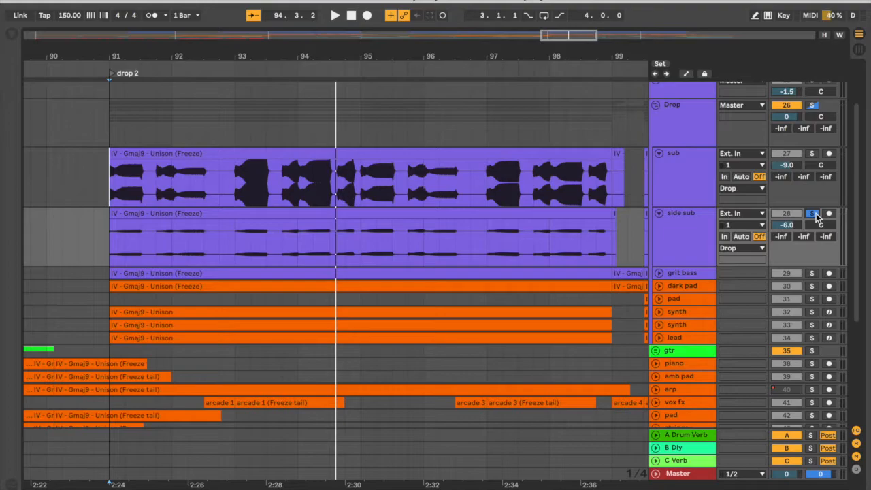
key(space)
key(space)
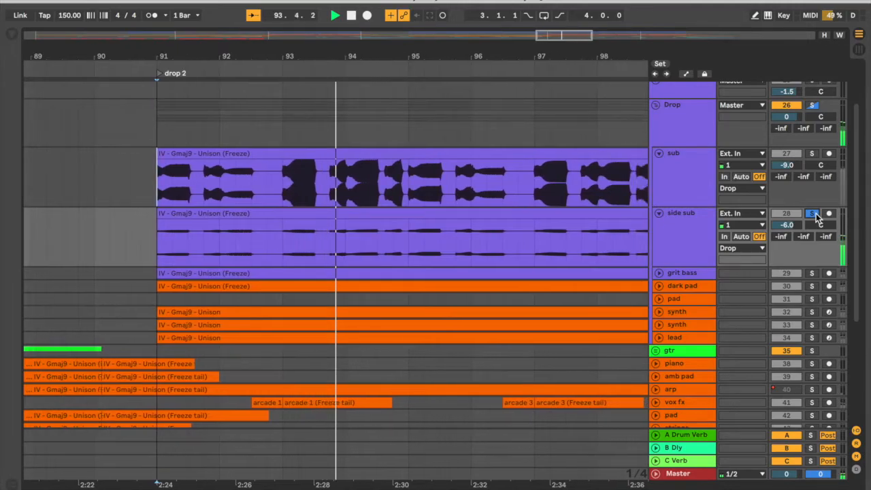
key(space)
Add the sub to the solo and play it together with the side sub from bar 91
click(812, 154)
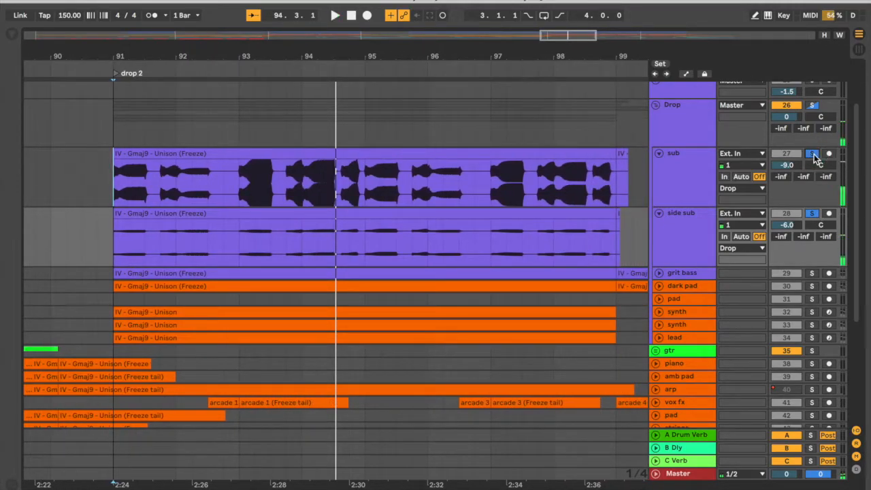
key(space)
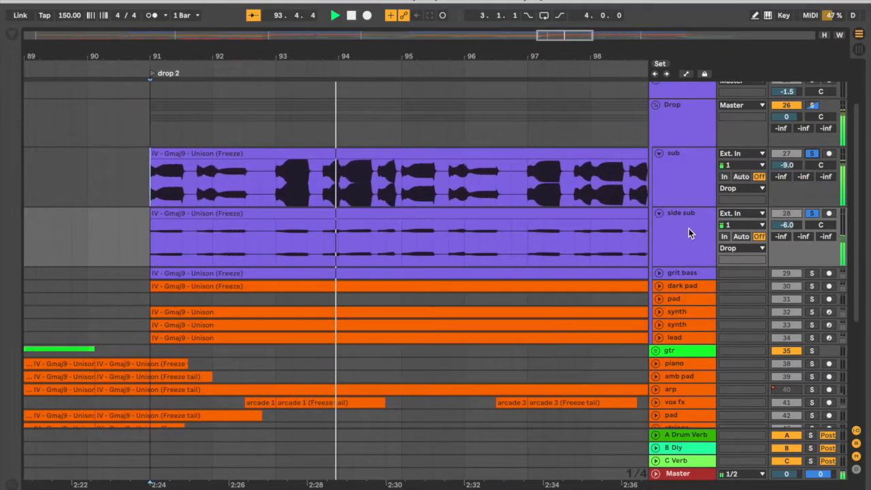
click(664, 218)
key(space)
Fold the side sub and sub tracks and unfold the grit bass track to show its waveform
click(660, 214)
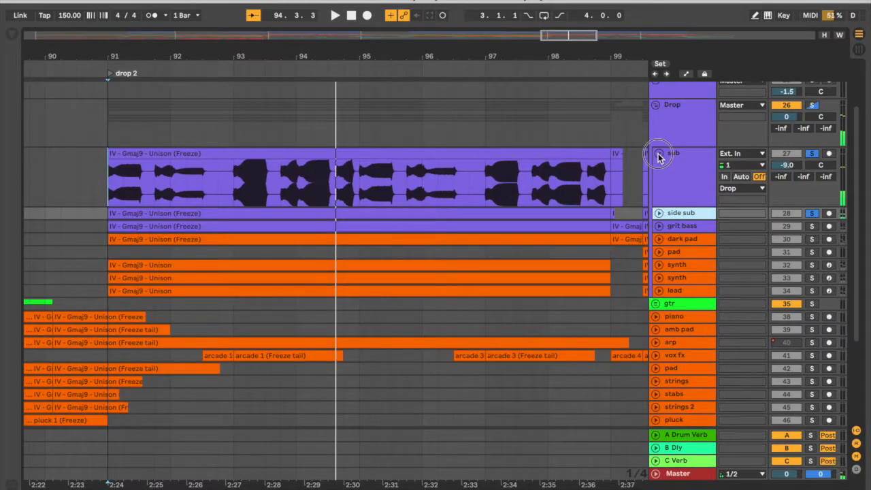
click(660, 154)
click(660, 179)
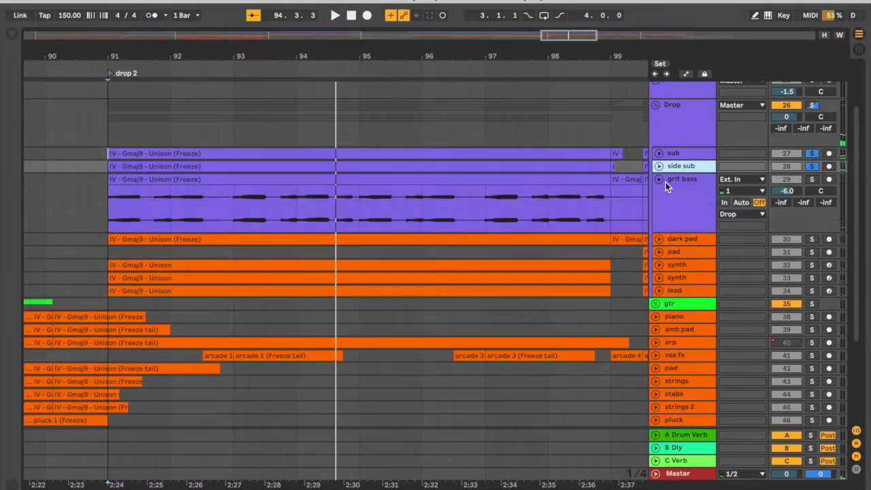
Solo the grit bass alongside the sub and side sub and play the part from bar 91
click(814, 180)
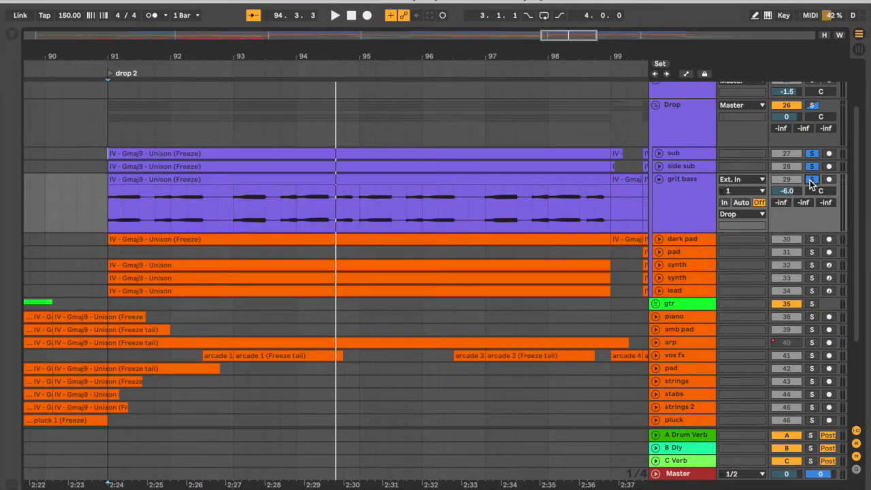
key(space)
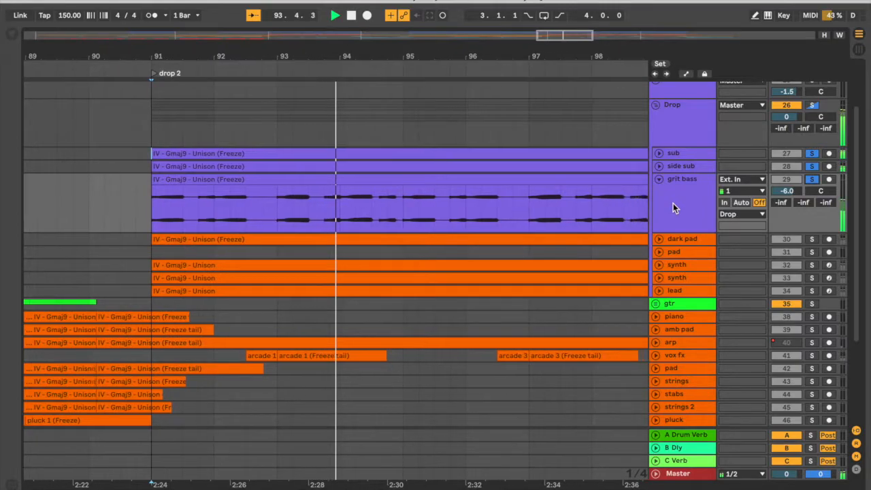
key(space)
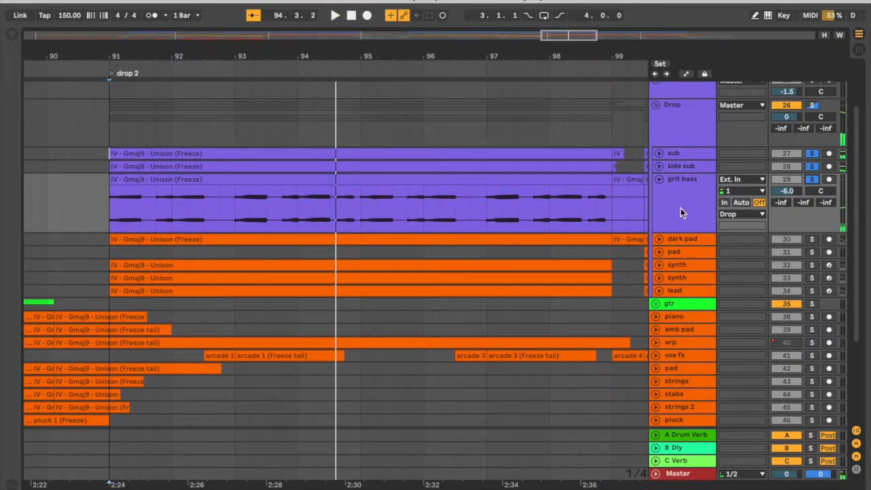
click(682, 208)
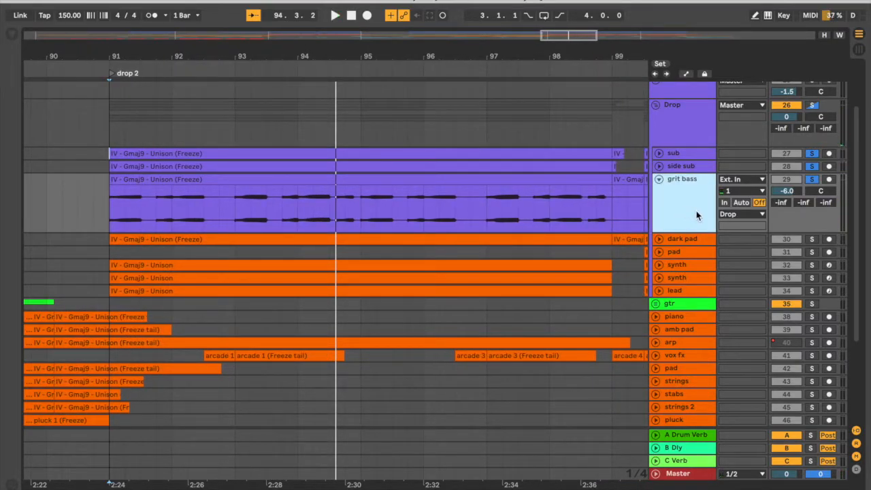
Unfold the dark pad track and play it soloed on its own from bar 91
click(660, 240)
click(678, 239)
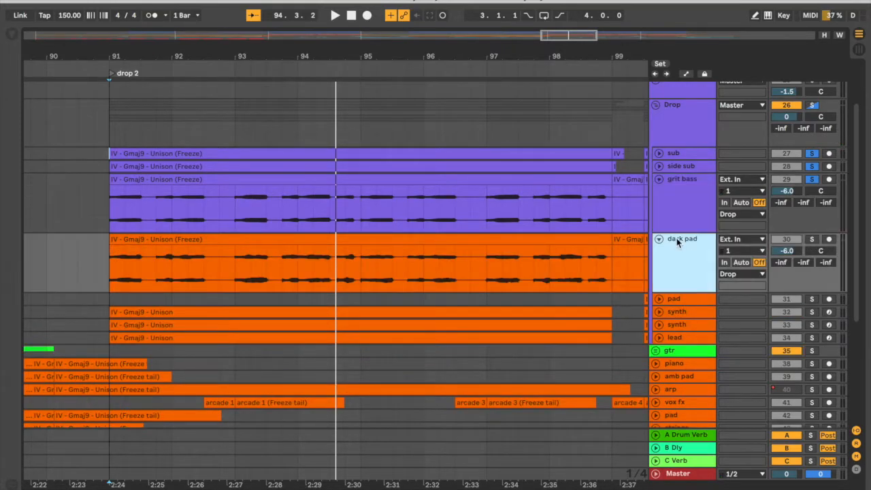
click(813, 225)
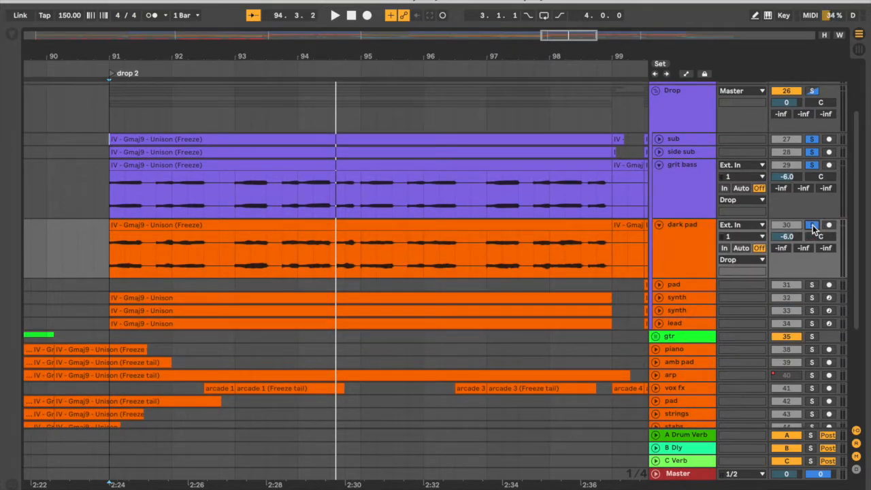
key(space)
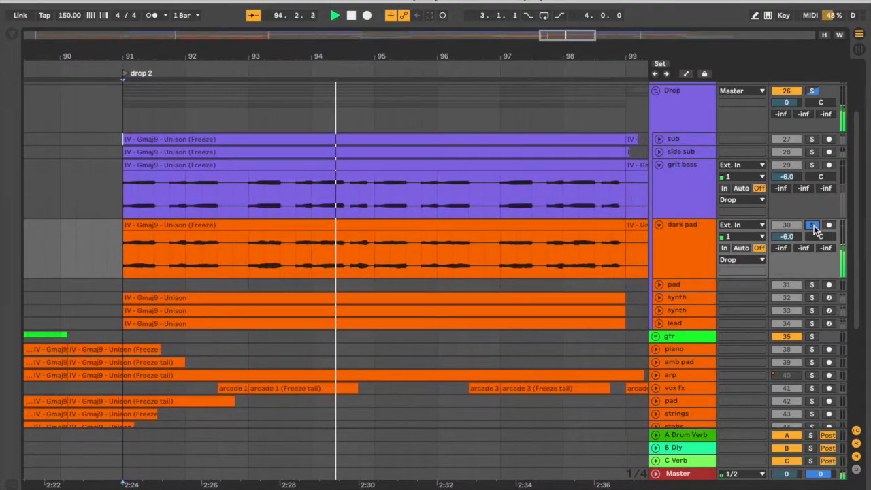
key(space)
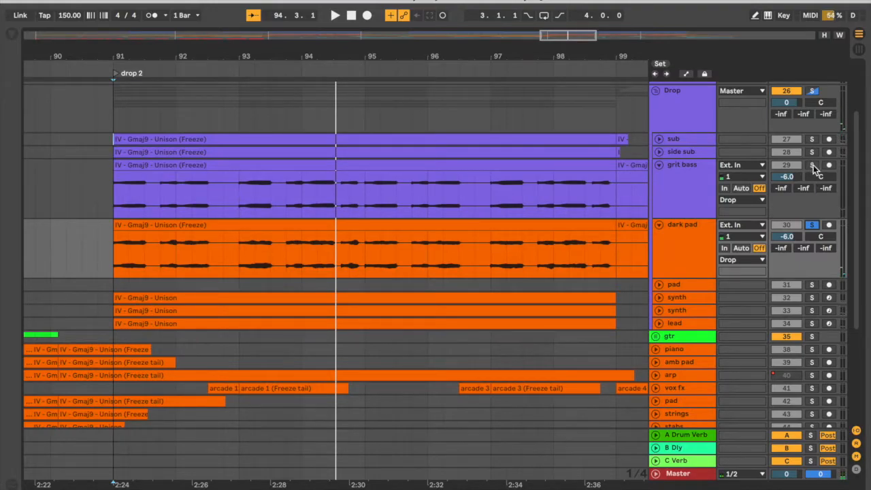
Play the sub, side sub, grit bass and dark pad soloed together from bar 91, folding the dark pad and grit bass tracks
click(813, 165)
key(space)
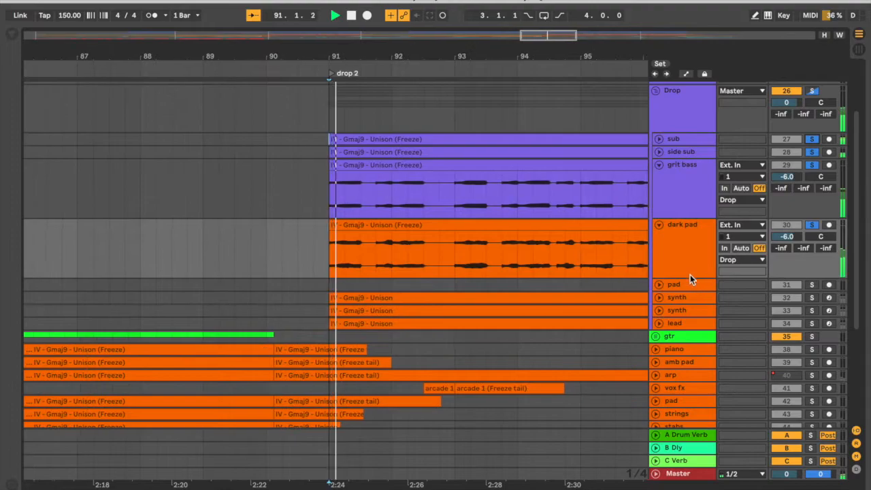
click(658, 226)
click(662, 184)
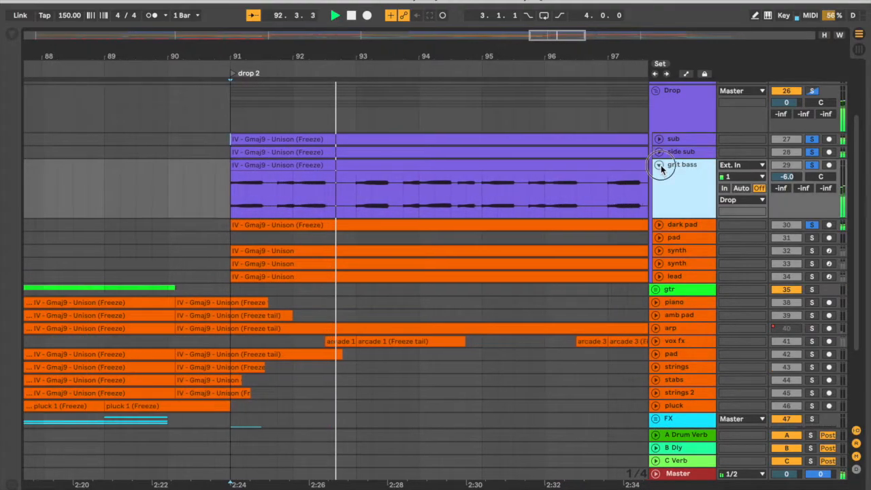
click(660, 165)
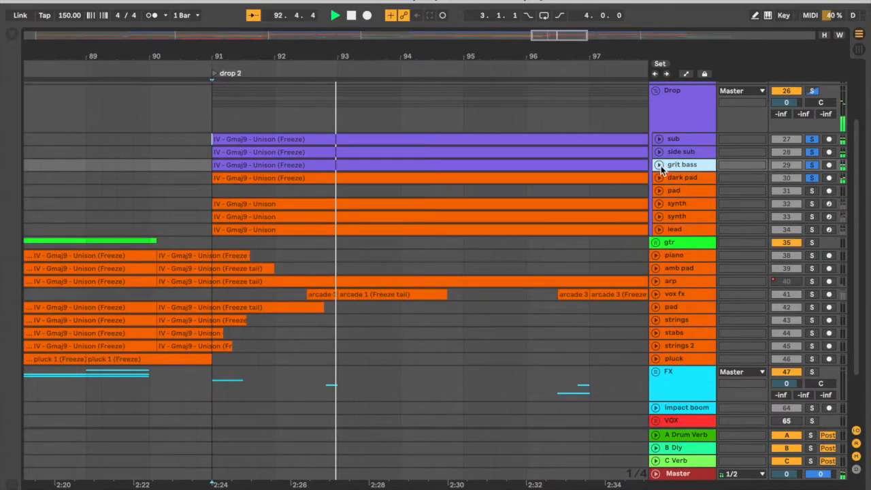
key(space)
Select both synth tracks in the Drop group and unfold them to show their MIDI notes
click(684, 204)
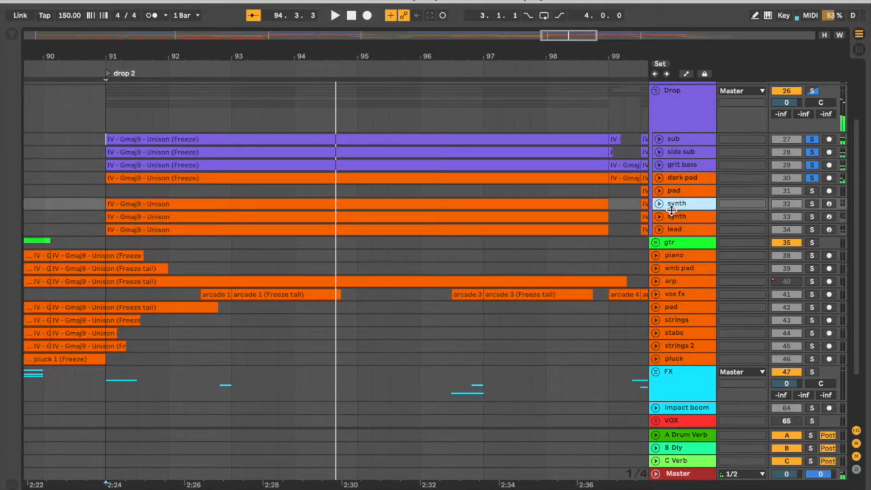
shift+click(678, 218)
click(659, 203)
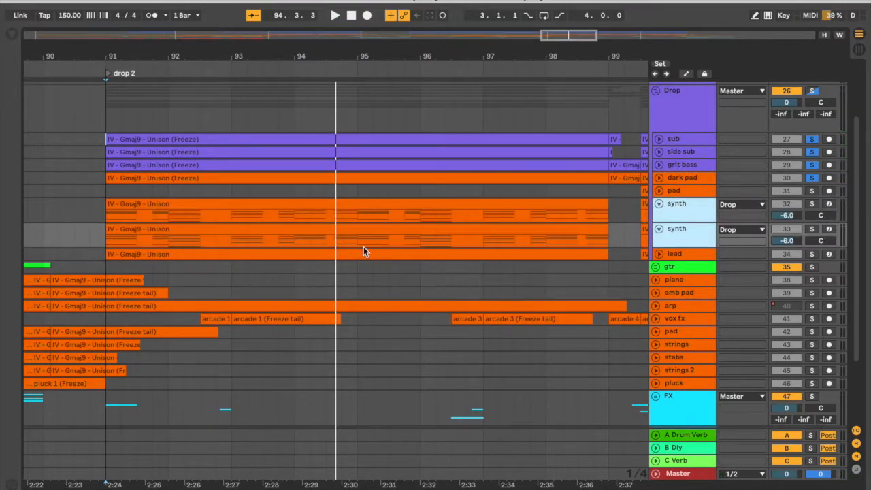
Select the first synth track's clip at drop 2 and solo only that track
click(130, 204)
click(687, 215)
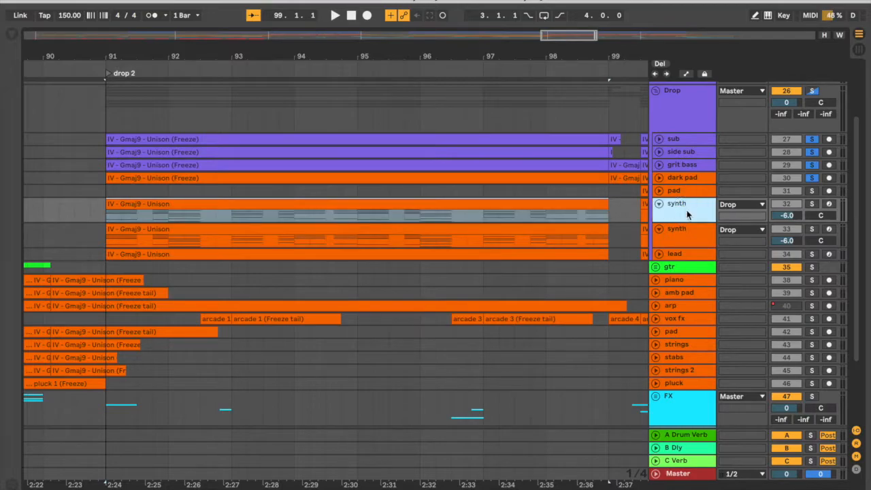
click(812, 205)
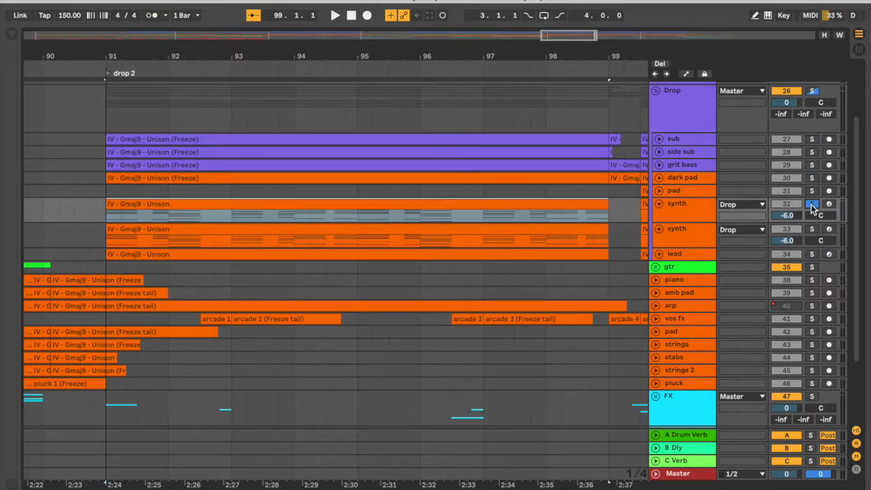
click(678, 215)
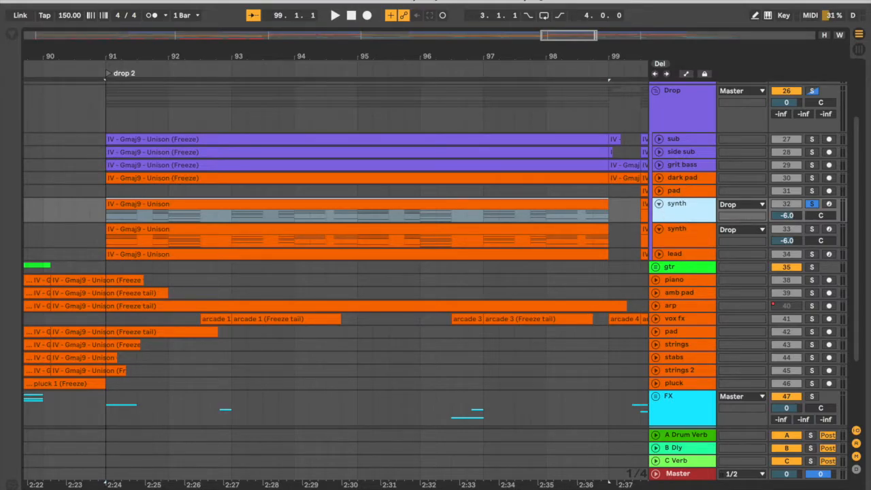
Open the first synth's Hybrid plug-in and examine its OSC 3 noise level and the Common page's portamento settings
key(shift+Tab)
click(45, 367)
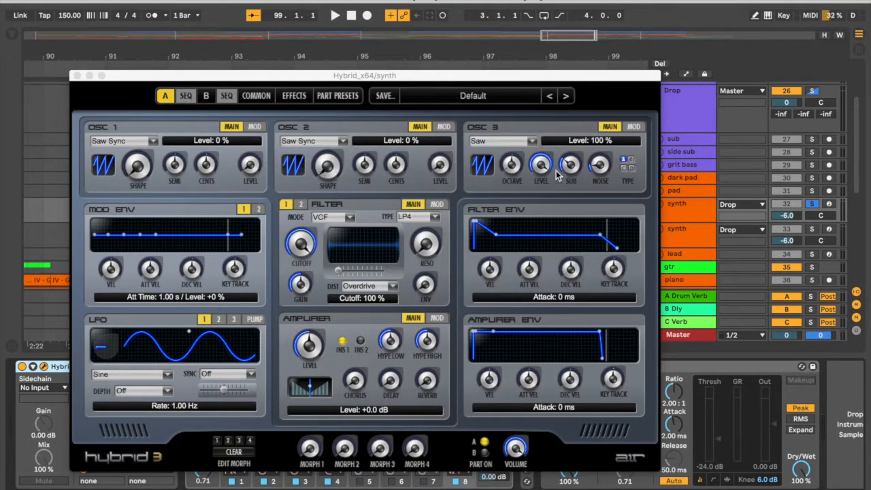
click(602, 169)
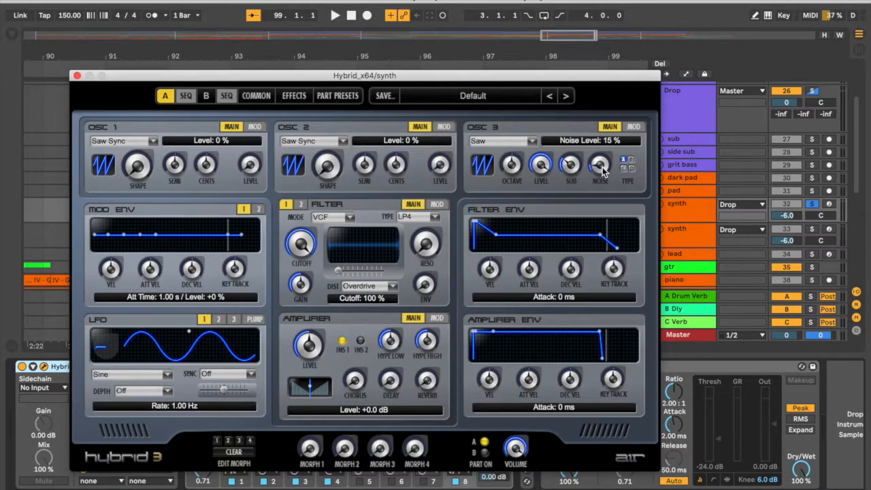
click(262, 95)
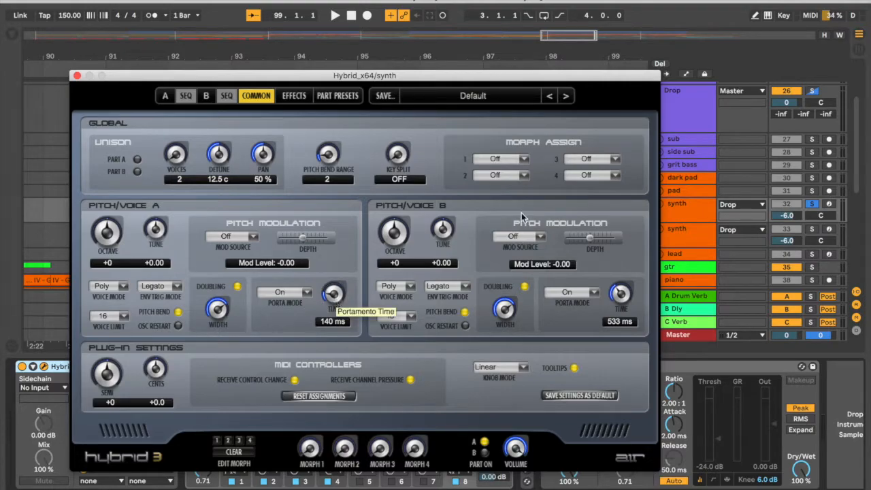
Play the soloed first synth from bar 91 and close the Hybrid window
key(space)
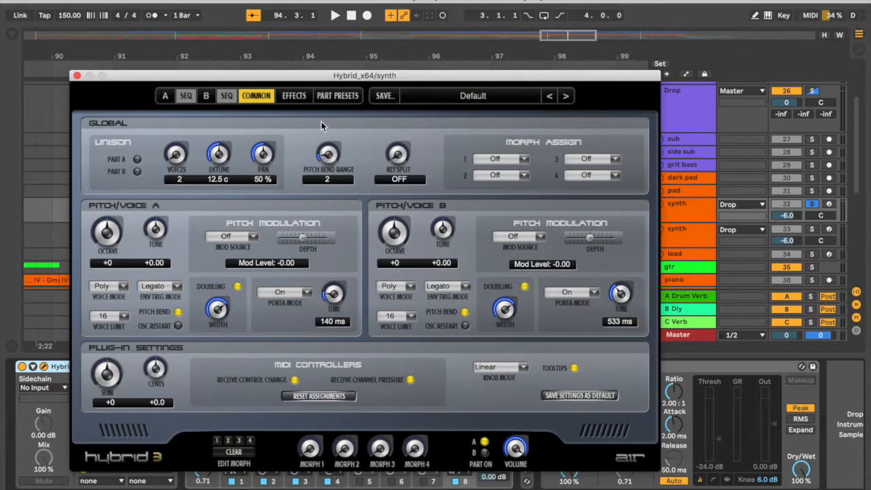
click(77, 75)
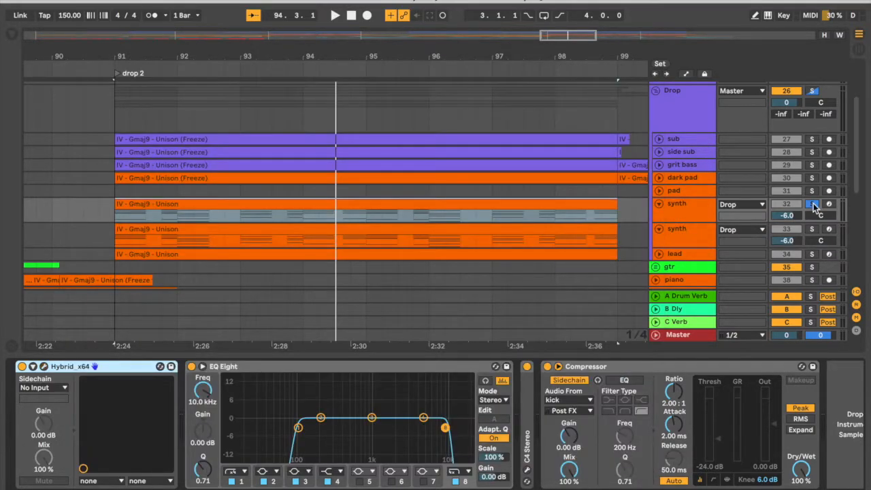
click(814, 205)
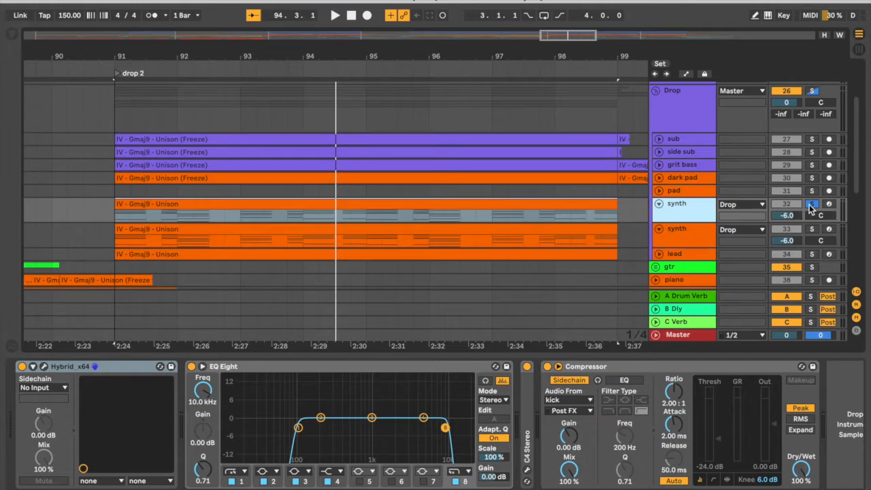
key(space)
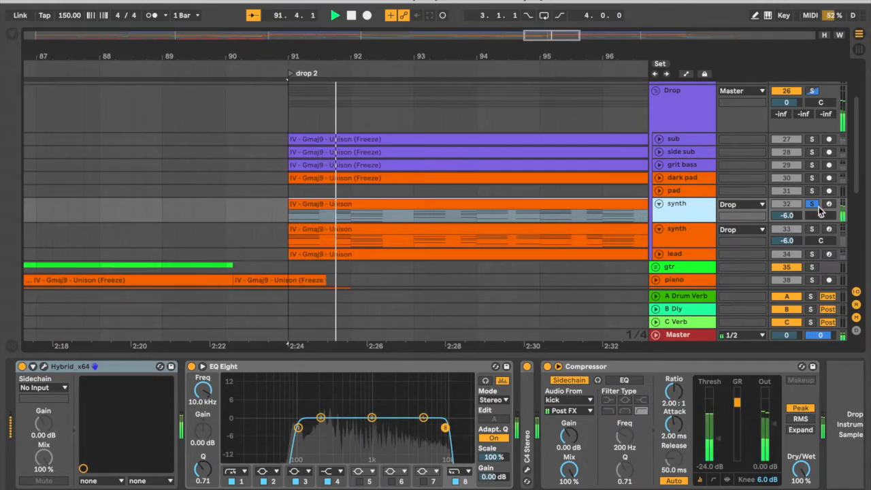
drag(409, 56, 405, 46)
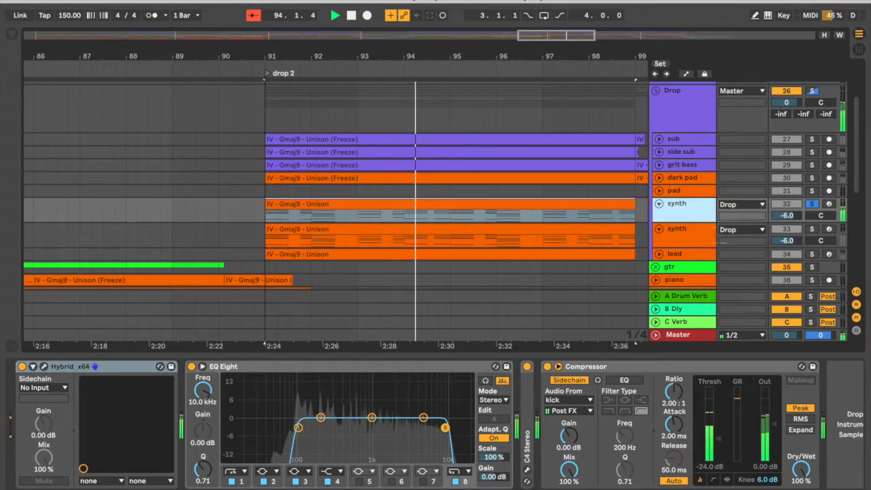
Select the second synth track, solo it on its own and play it from bar 91
scroll(681, 224, down, 1)
click(690, 233)
scroll(689, 224, down, 3)
key(space)
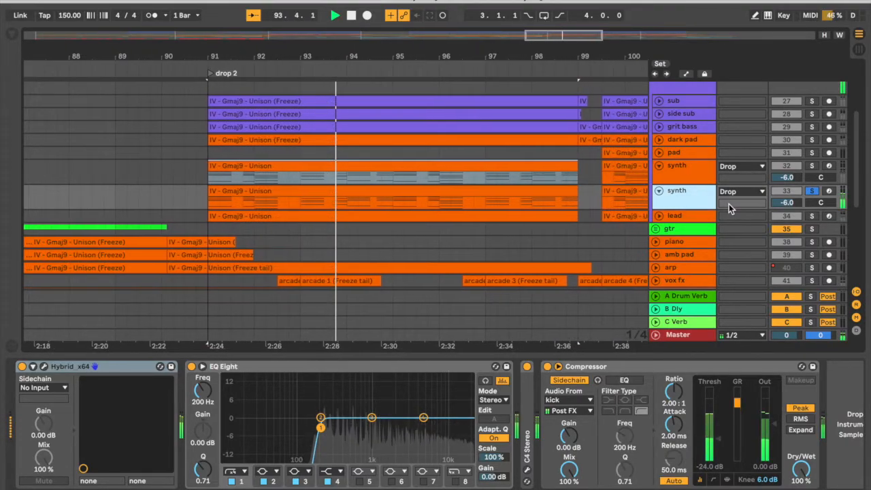
Unfold the lead track, solo only that track and enlarge it to show its notes
click(671, 218)
click(659, 215)
click(812, 216)
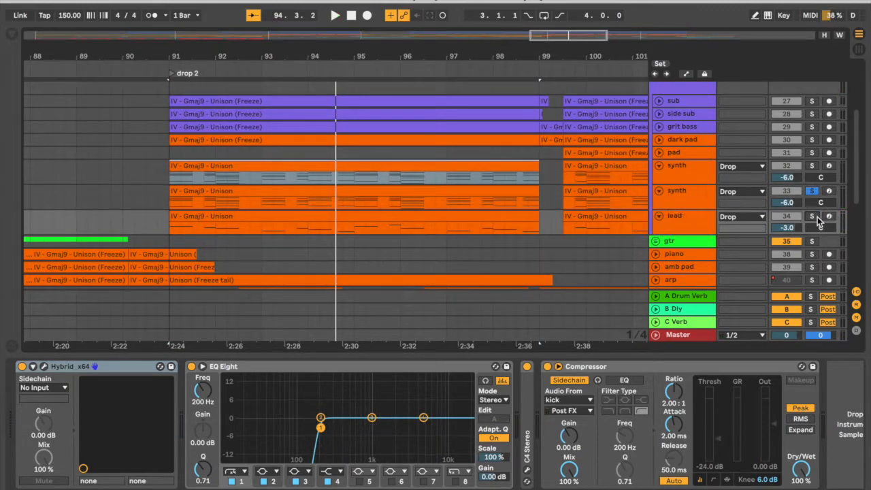
click(683, 223)
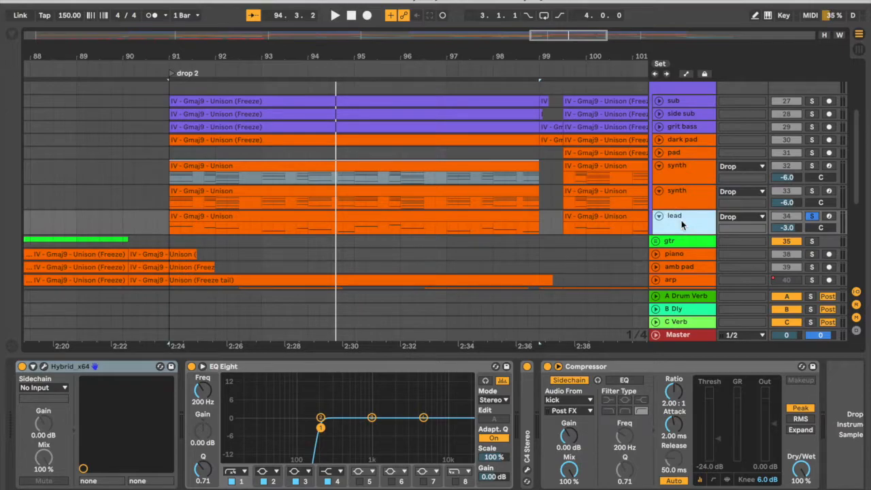
drag(679, 232, 679, 259)
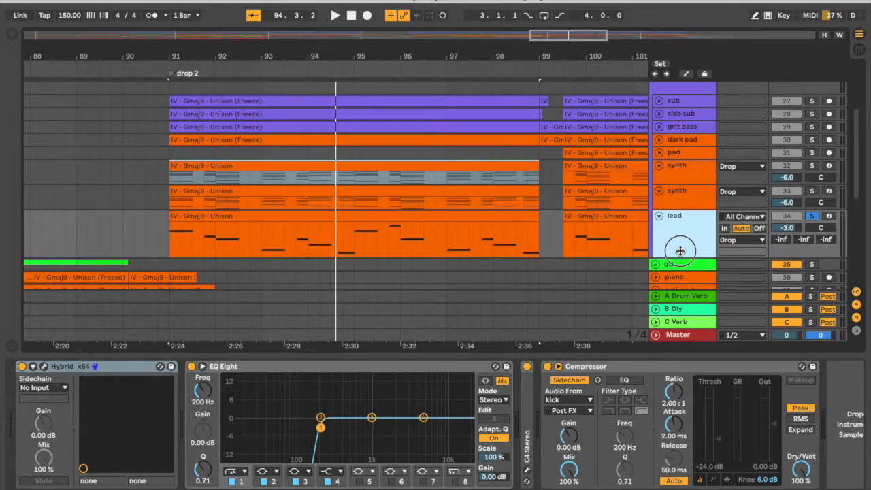
Play the soloed lead clip from the start of drop 2 at bar 91
click(211, 221)
key(space)
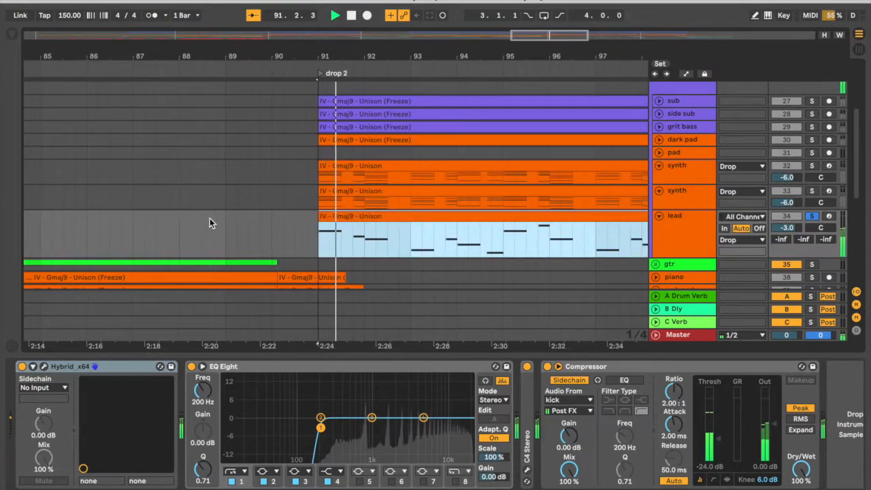
click(674, 236)
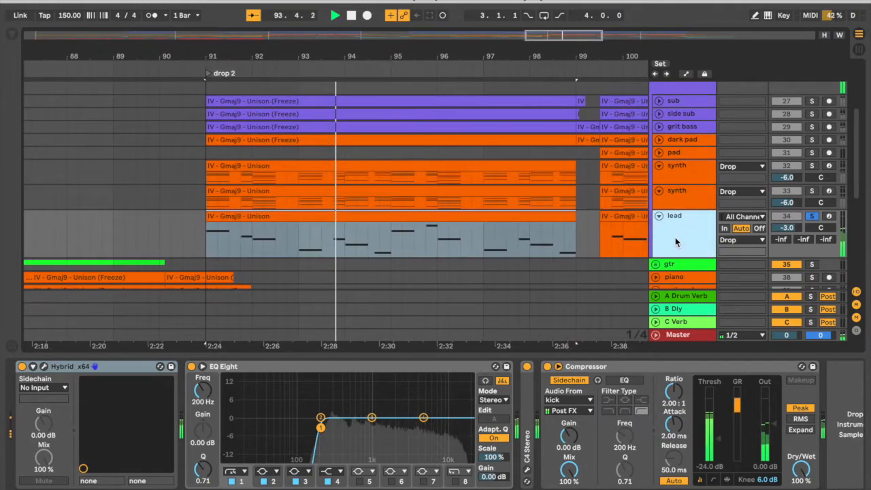
Open the lead's Hybrid plug-in, examine the preset categories for 008 Harlem and close the plug-in window
click(45, 367)
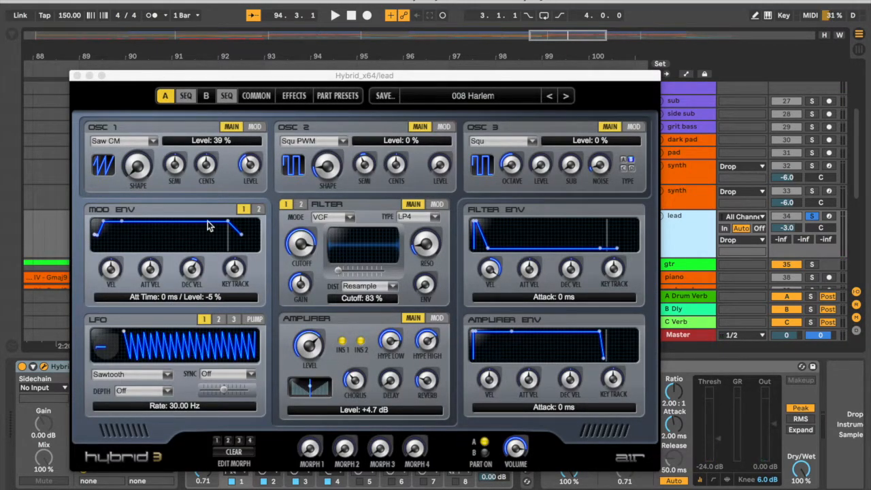
click(492, 98)
mouse_move(455, 247)
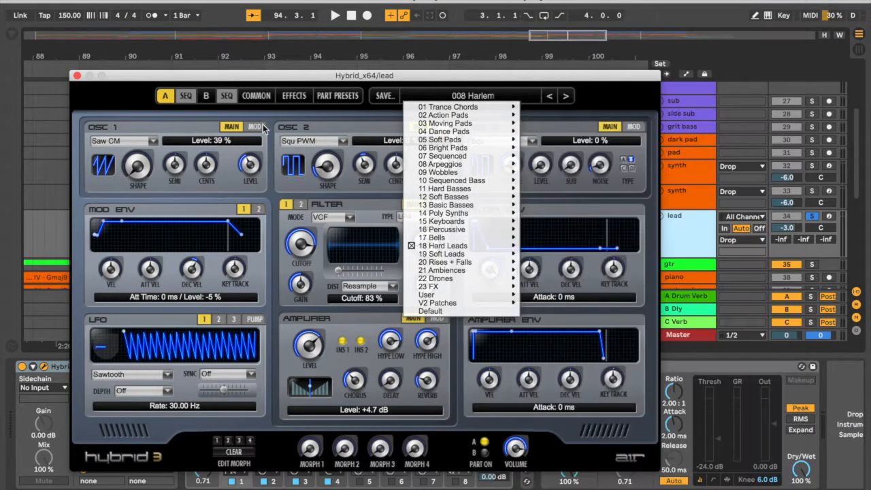
click(84, 111)
click(76, 76)
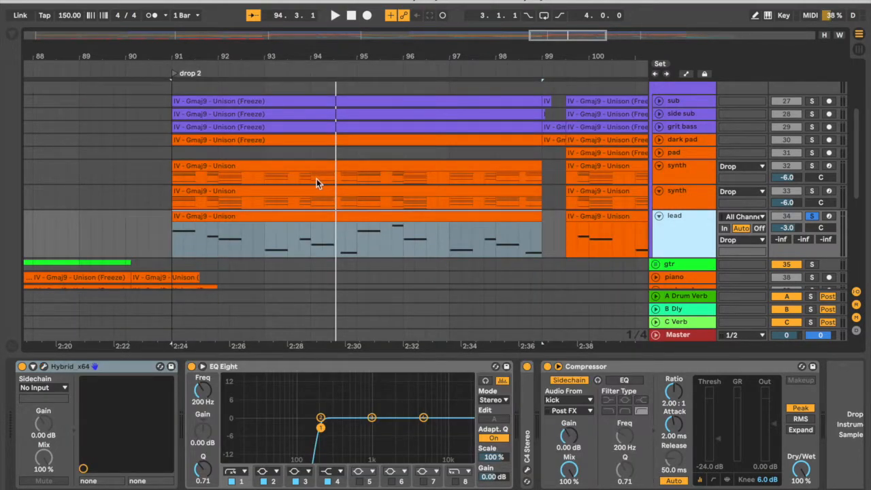
Fold the lead track and turn off its solo
click(659, 216)
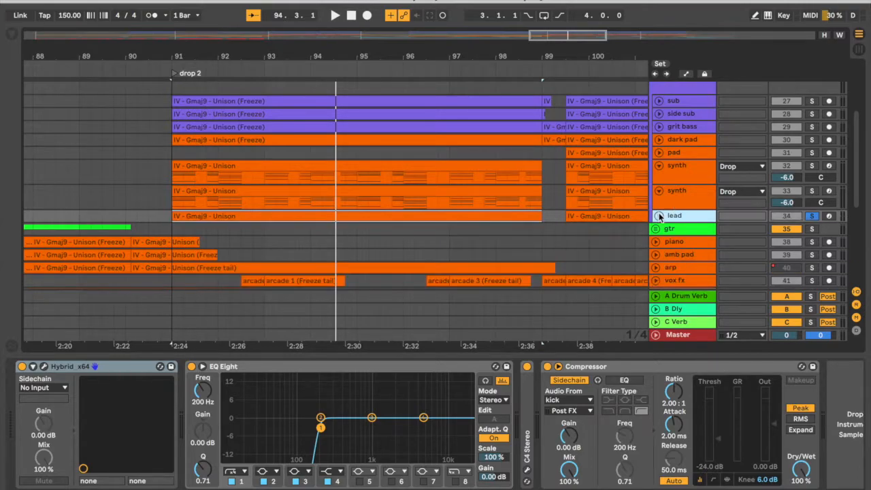
click(812, 216)
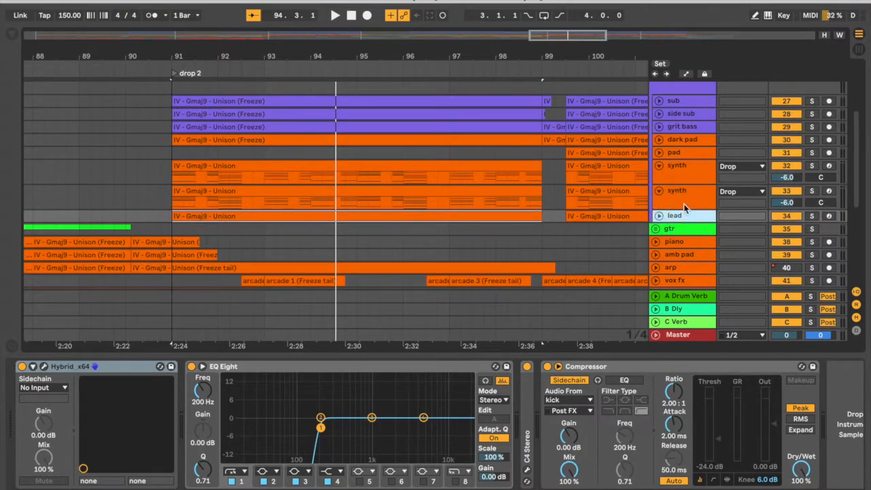
Go through the Drop group's layers one by one, from the second synth up to the sub and back down to the lead
click(677, 195)
click(677, 170)
click(678, 139)
click(674, 126)
click(674, 113)
click(674, 102)
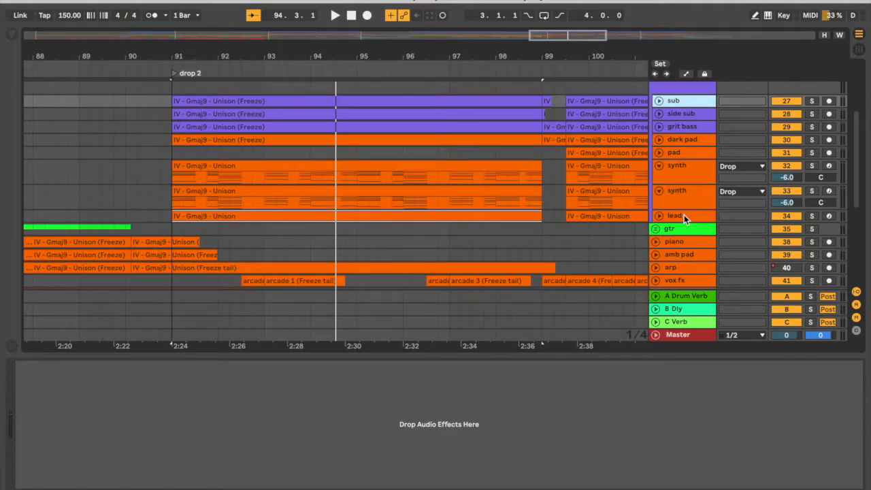
click(679, 115)
click(683, 128)
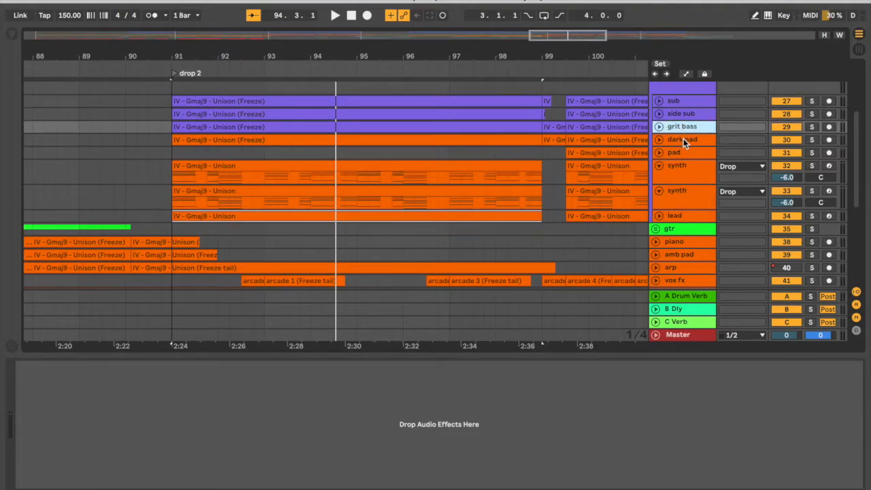
click(684, 141)
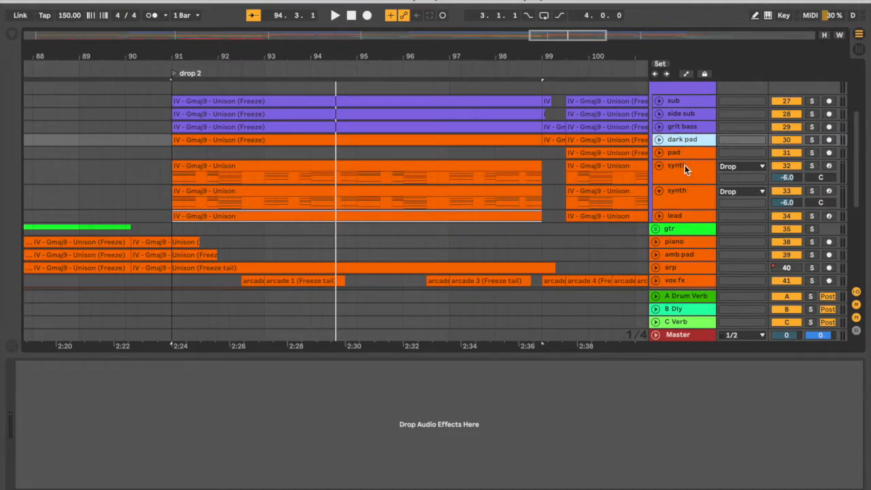
click(685, 168)
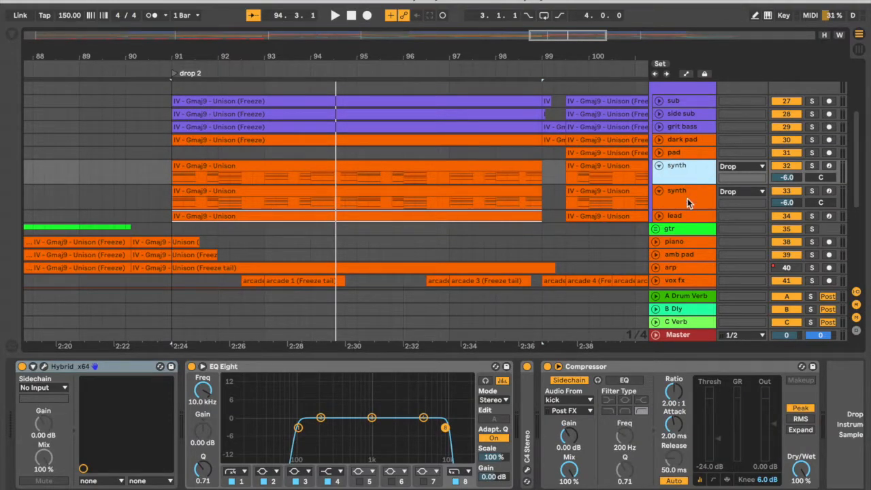
click(687, 199)
click(688, 218)
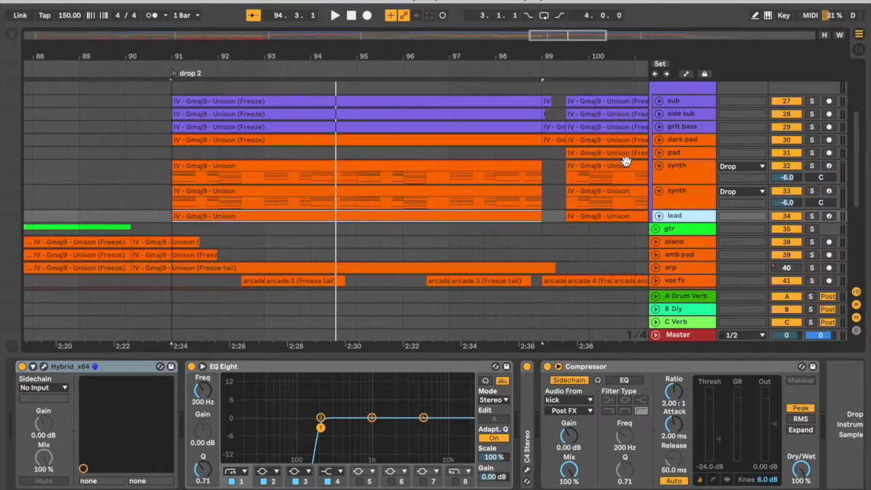
Unfold the pad track, solo it and play it from its first clip in bar 99
drag(540, 53, 324, 32)
click(340, 88)
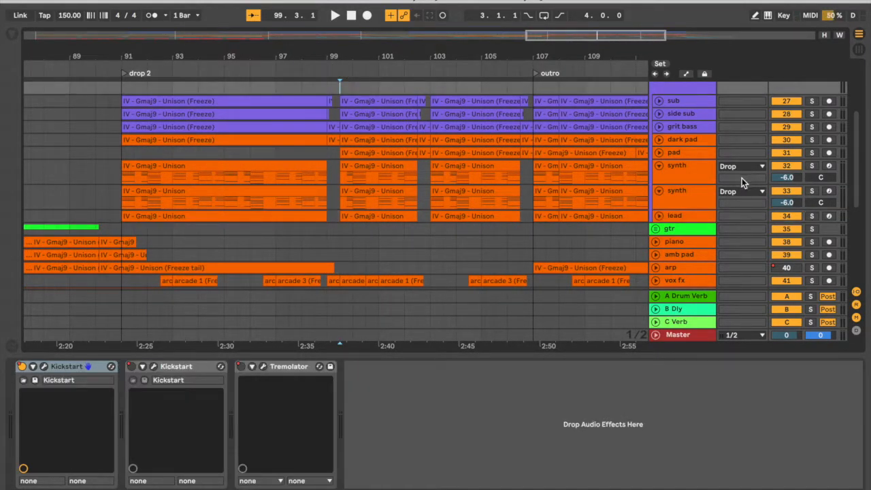
click(674, 159)
click(659, 152)
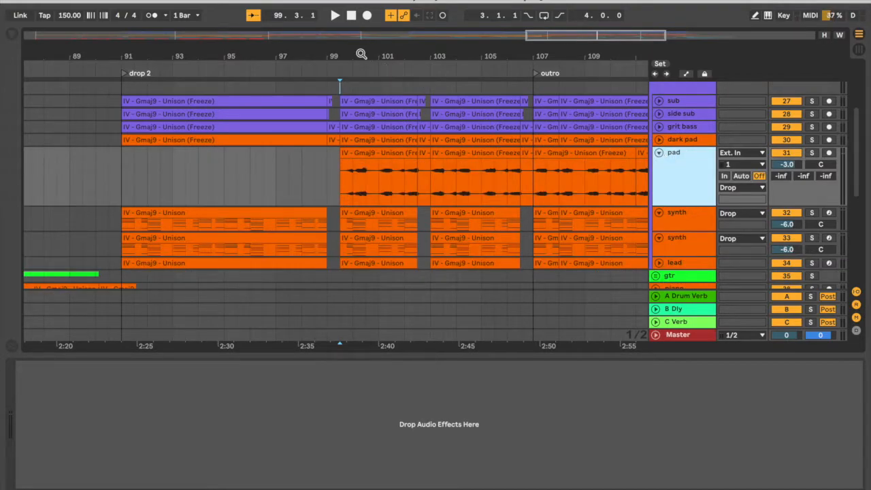
drag(362, 54, 370, 121)
click(311, 175)
click(813, 154)
key(space)
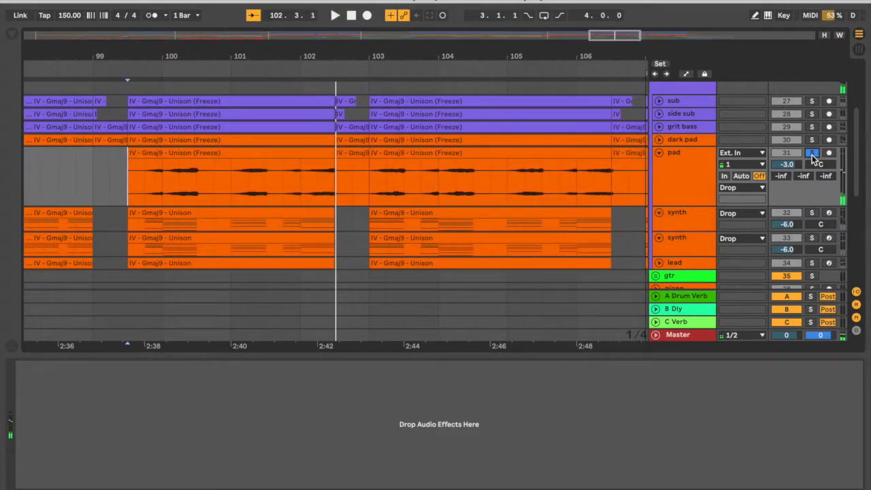
Turn off the pad's solo and fold its track
click(812, 155)
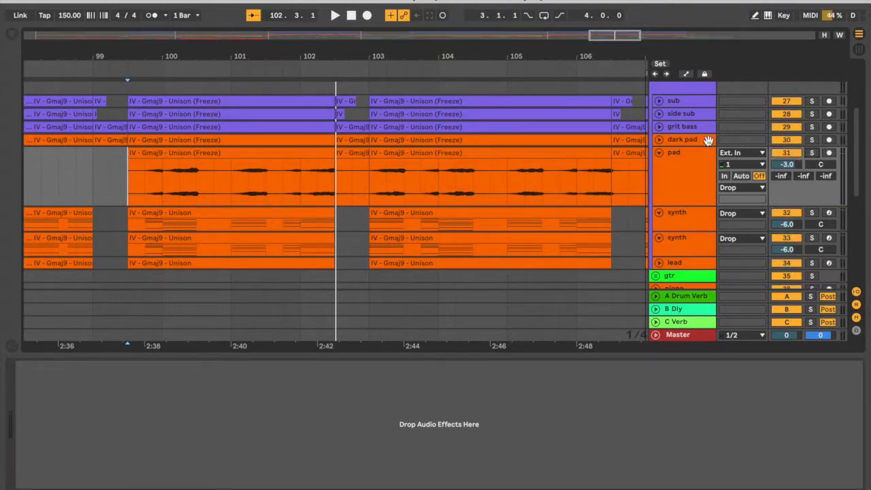
drag(276, 59, 453, 14)
click(409, 178)
click(659, 152)
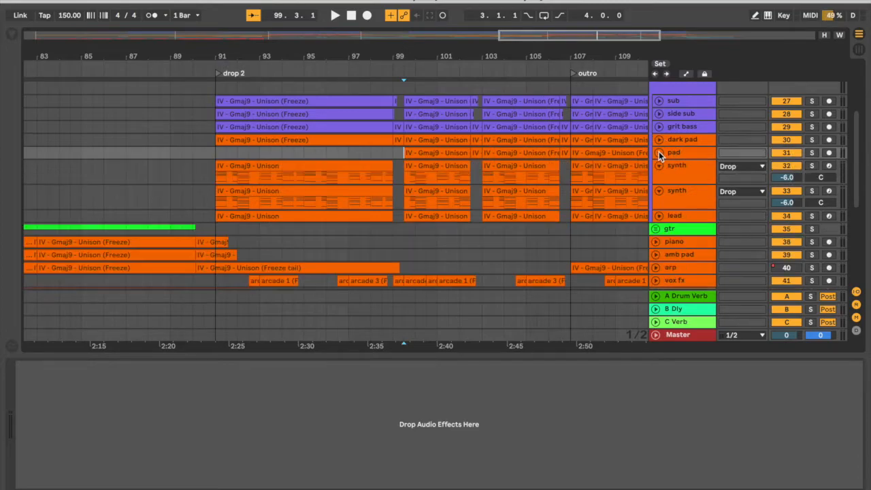
Solo the whole Drop group and play it from bar 99.3
scroll(729, 141, up, 2)
click(812, 112)
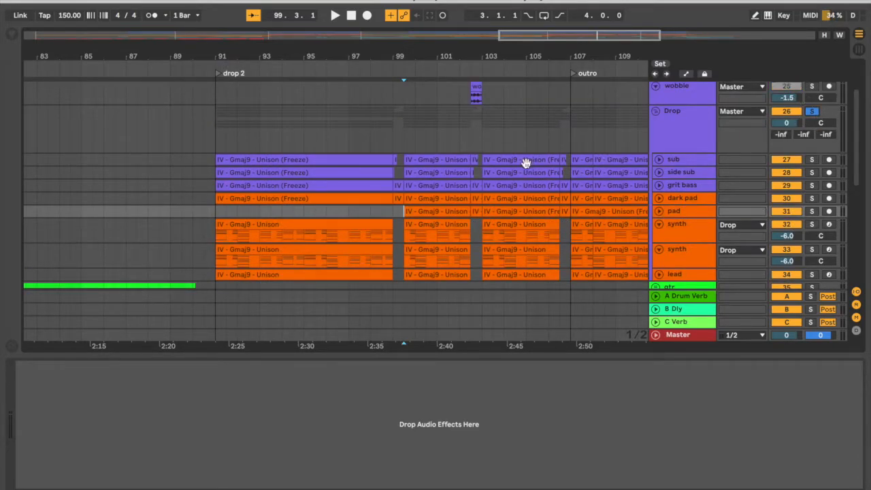
click(407, 122)
key(space)
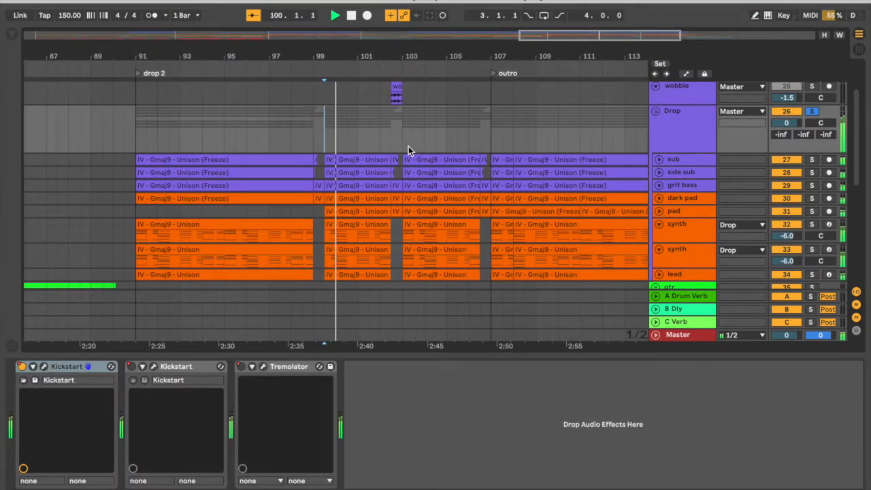
Fold both synth tracks in the Drop group and select the lead track
click(664, 226)
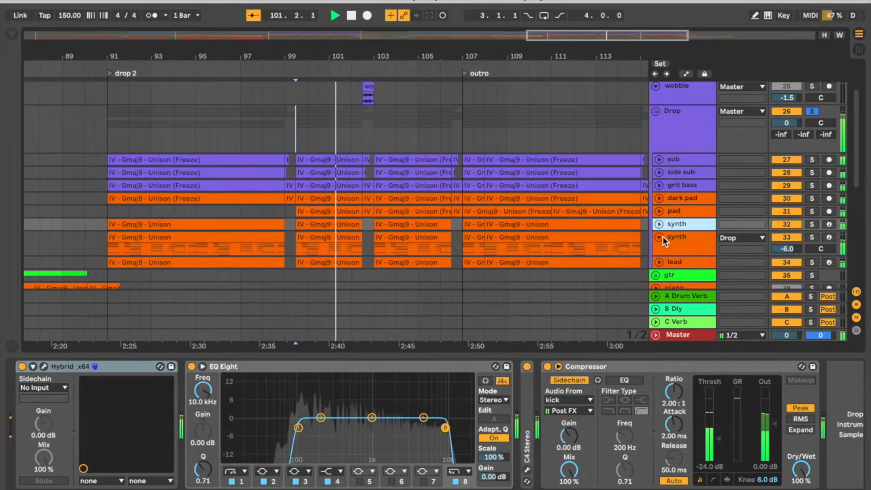
click(660, 249)
click(674, 249)
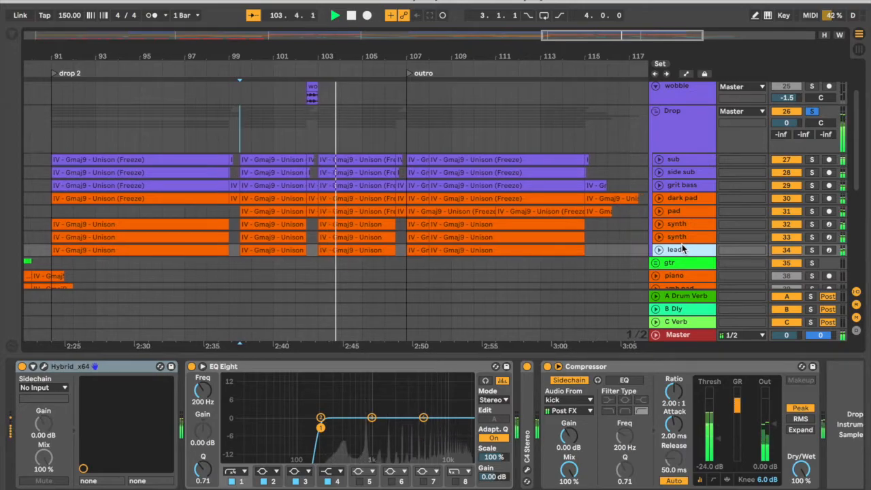
Select all layers from lead up to sub together, and return the selection to the Drop group track
click(664, 130)
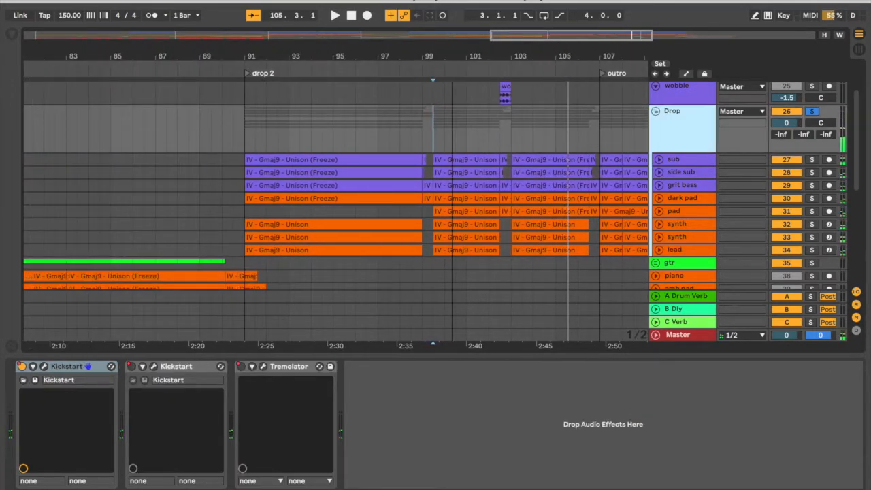
click(683, 250)
shift+click(676, 160)
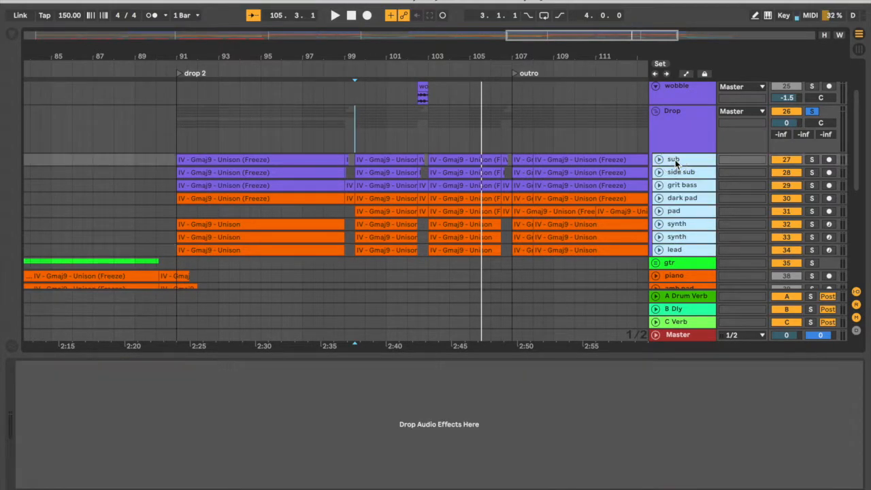
click(672, 131)
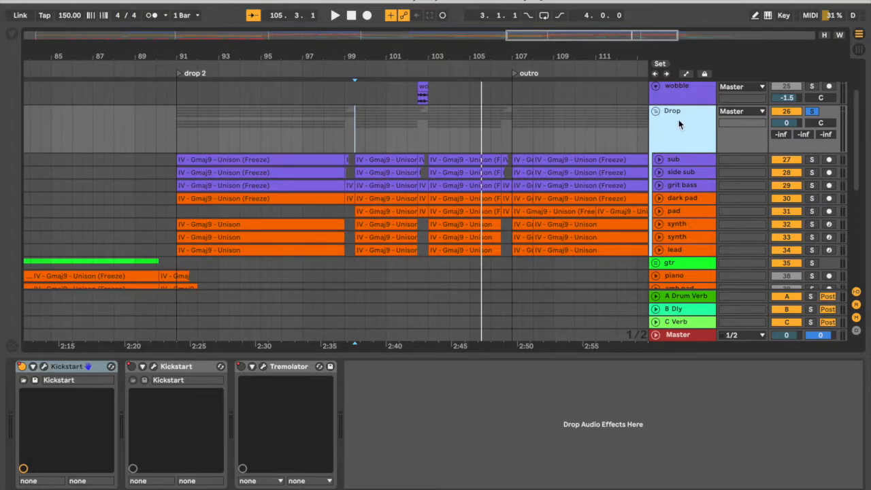
Examine the curve and rate settings of both Kickstart plug-ins on the Drop group, closing each plug-in window
click(45, 368)
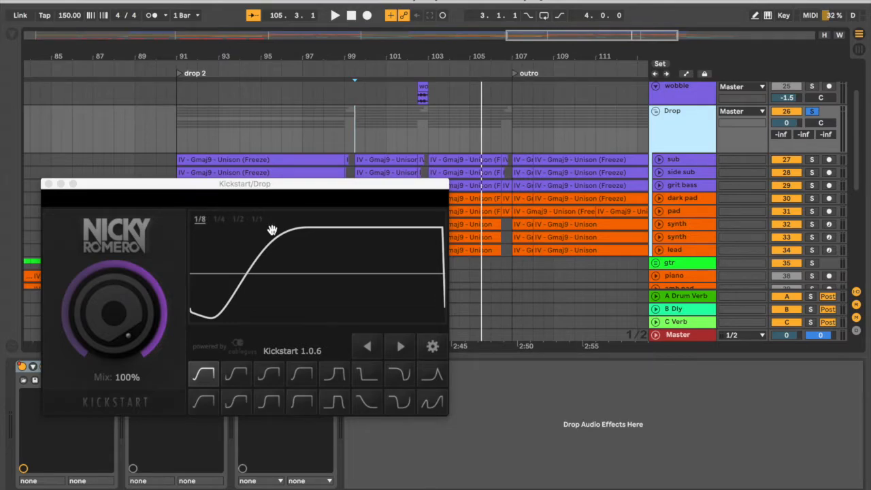
click(45, 183)
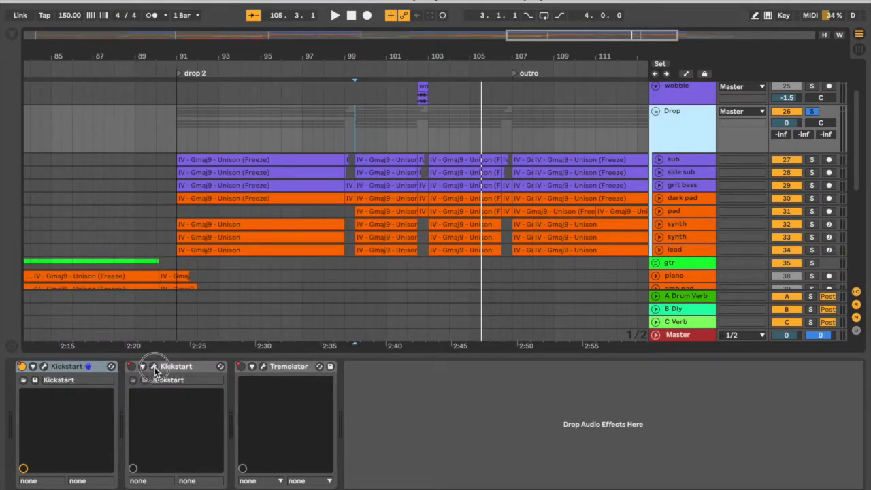
click(154, 367)
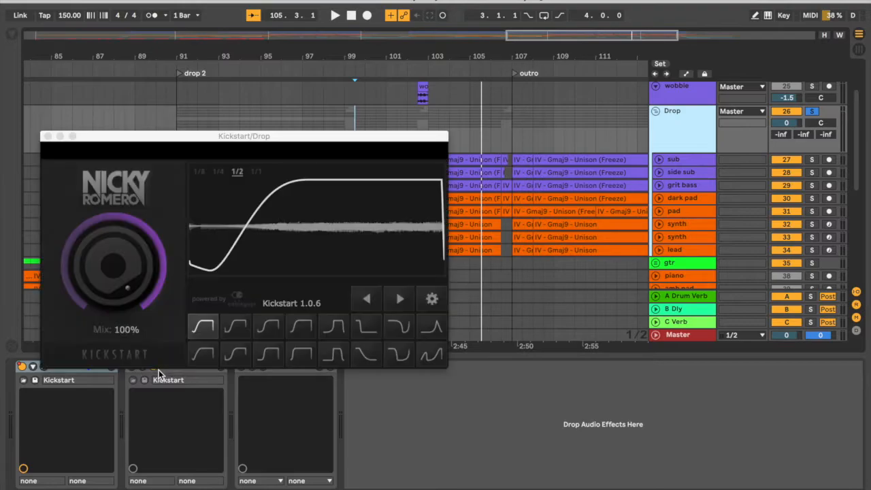
click(46, 137)
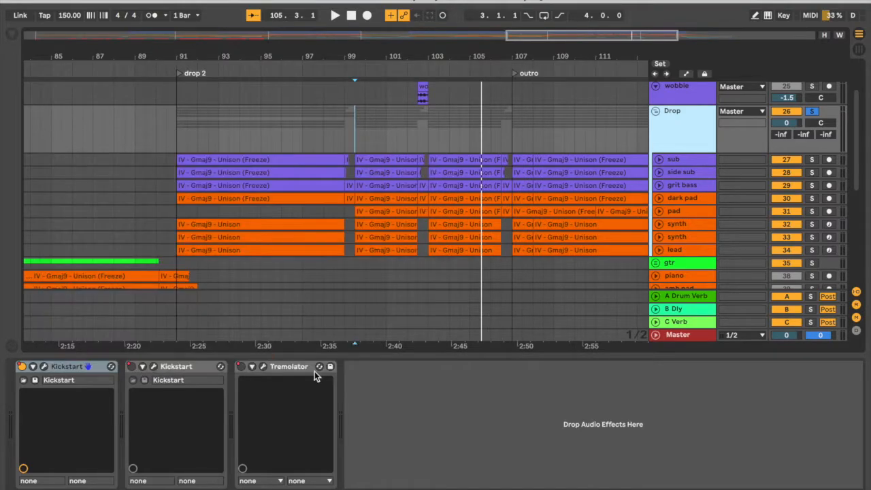
click(165, 386)
click(83, 368)
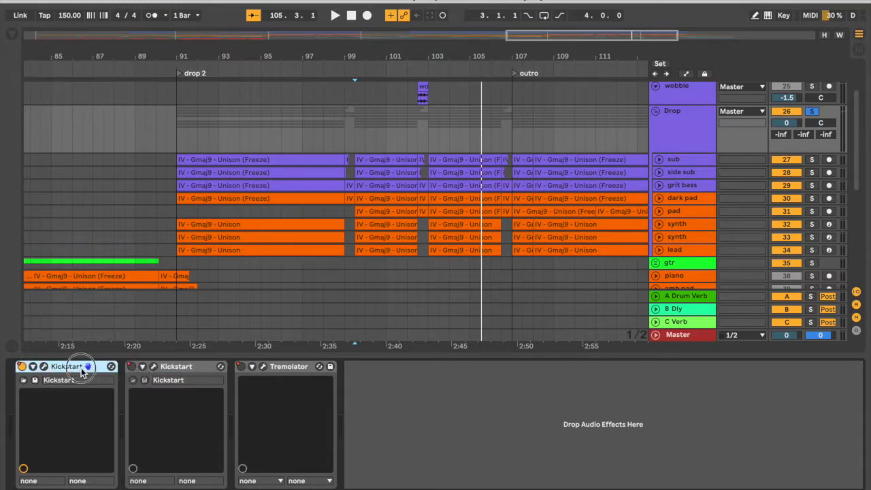
Play the soloed Drop group from the start of drop 2 at bar 91 and stop playback
click(180, 124)
key(space)
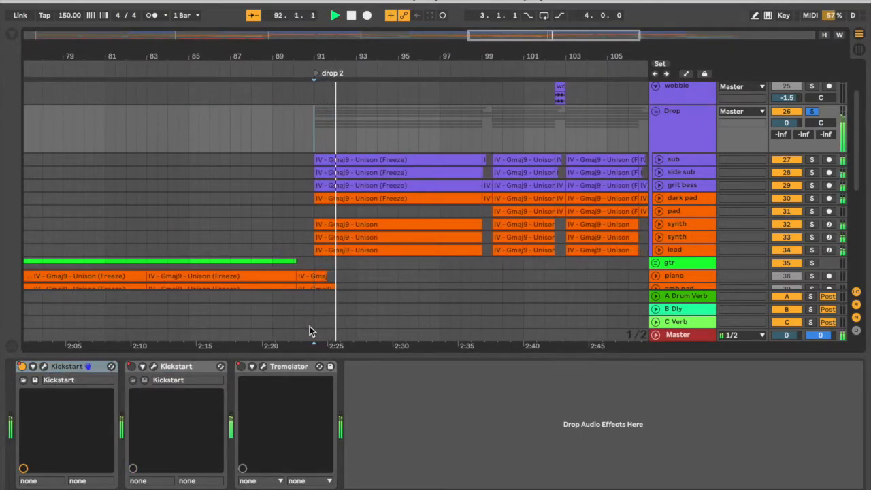
key(space)
Open the Drop group's Tremolator plug-in and move its window into full view to examine the shape and rhythm settings
drag(312, 45, 312, 63)
click(264, 368)
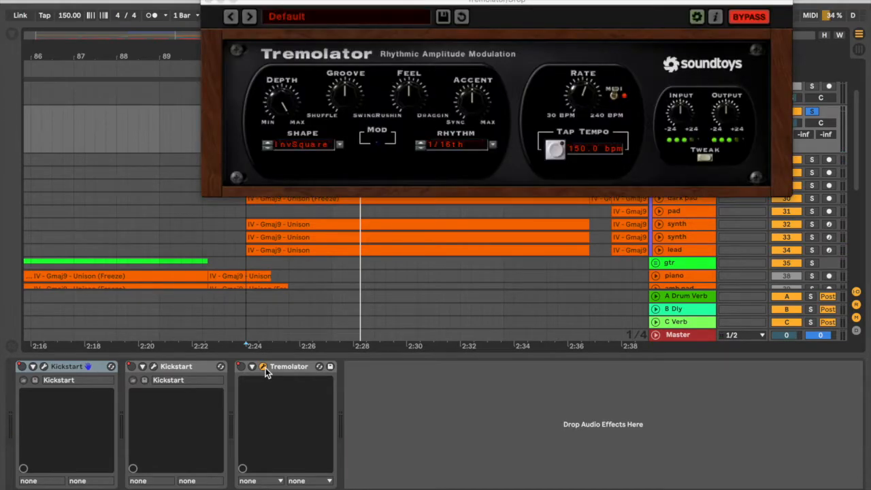
drag(553, 3, 427, 81)
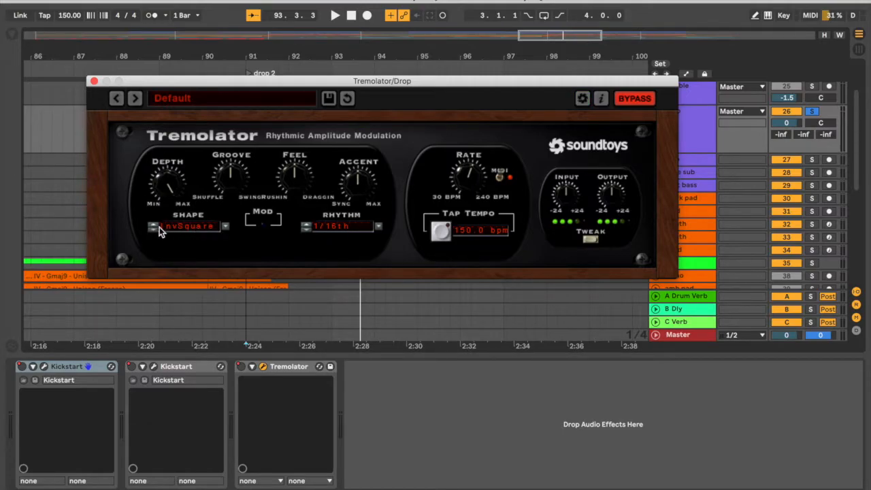
Close the Tremolator window and play the soloed Drop group from bar 91, then stop playback
click(95, 81)
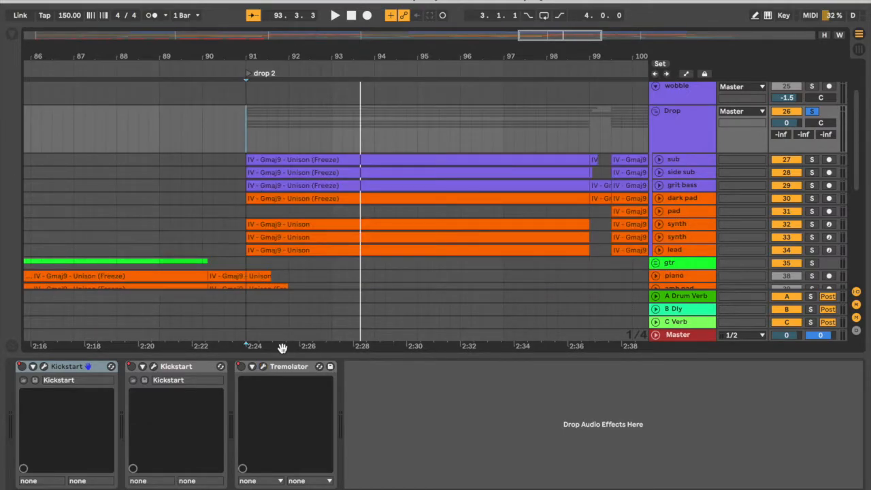
click(330, 128)
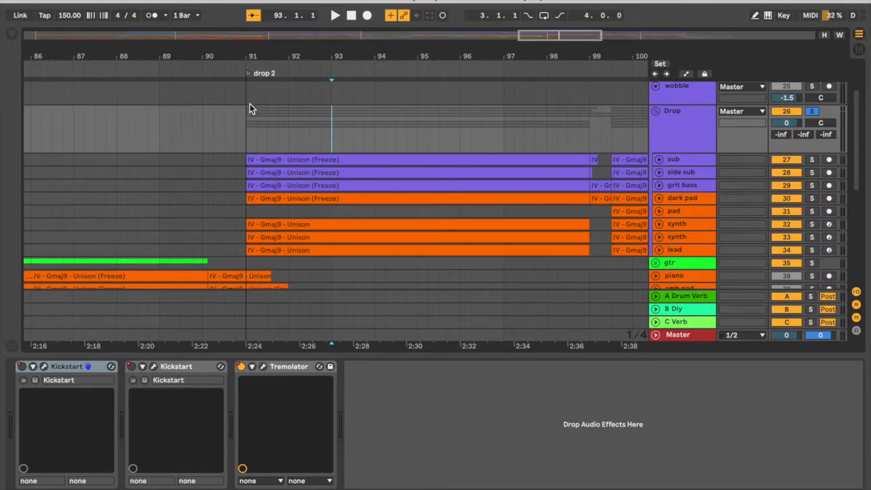
click(249, 130)
key(space)
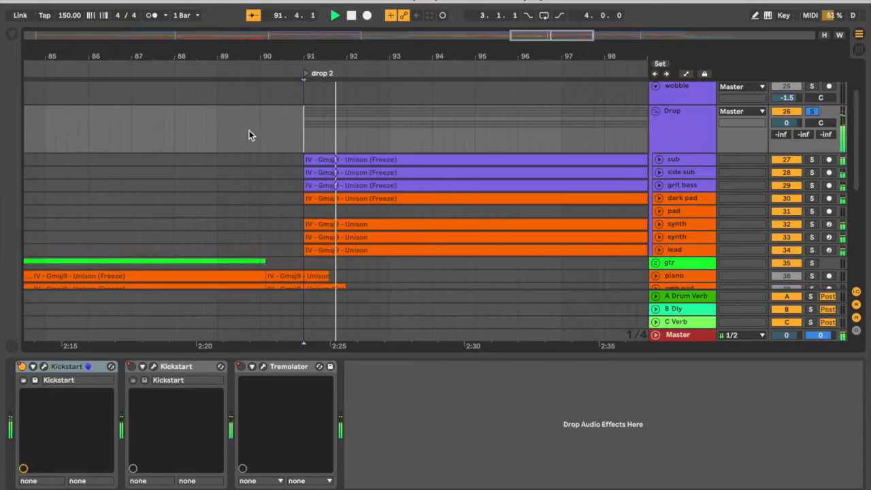
key(space)
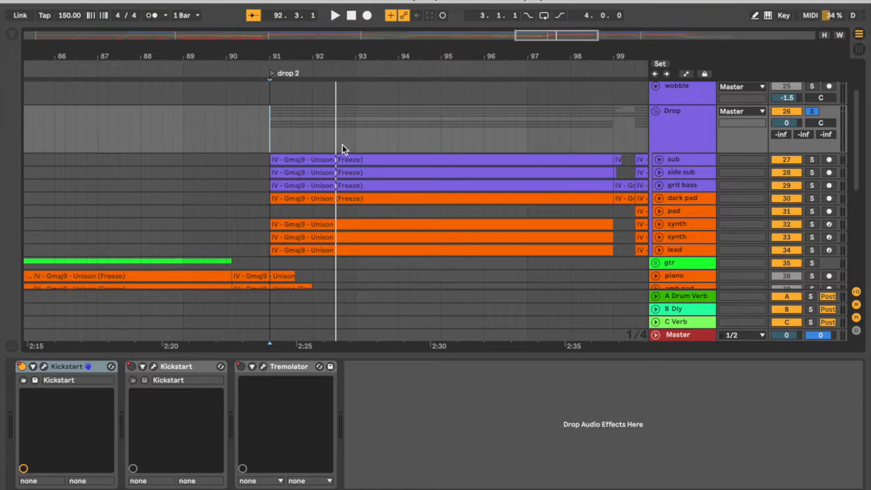
Play the Drop group again, turn off its solo, stop playback and collapse the group
key(space)
click(691, 143)
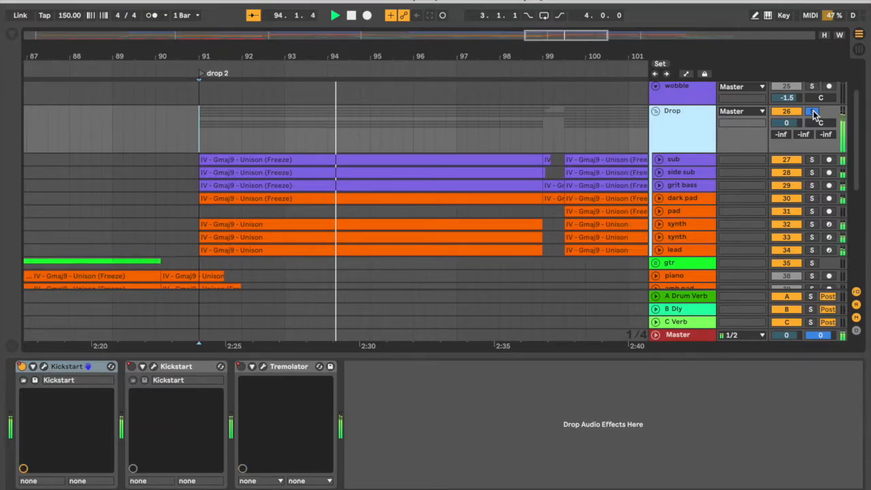
click(814, 112)
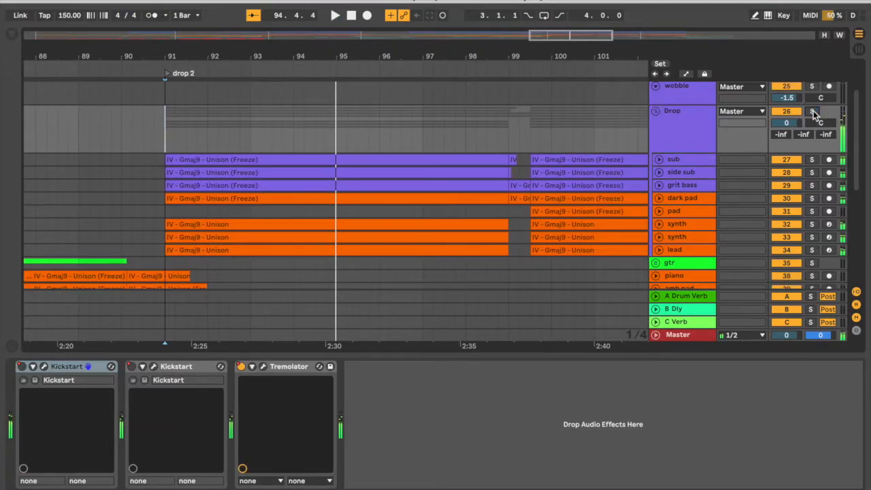
click(674, 128)
click(656, 111)
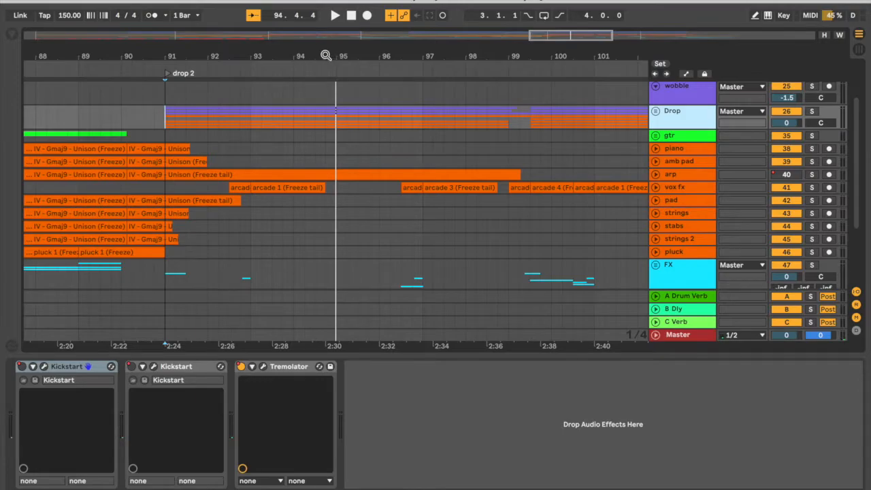
Solo the Drums and Drop groups together and play them from the start of drop 2, stopping after a few bars
drag(324, 55, 323, 29)
scroll(503, 186, up, 3)
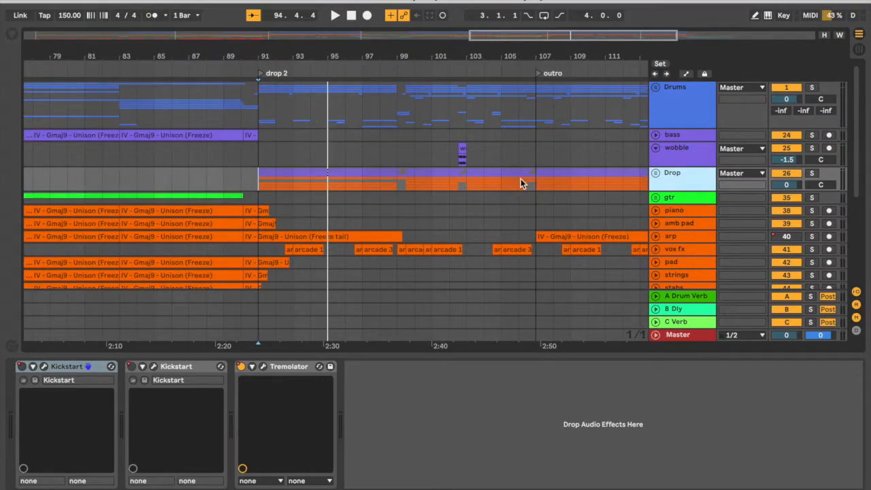
click(811, 89)
click(811, 173)
key(space)
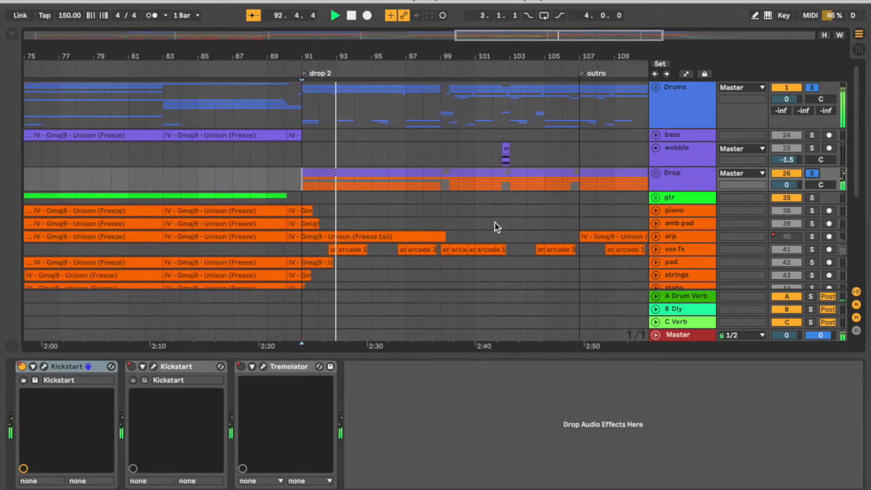
click(657, 237)
click(656, 238)
key(space)
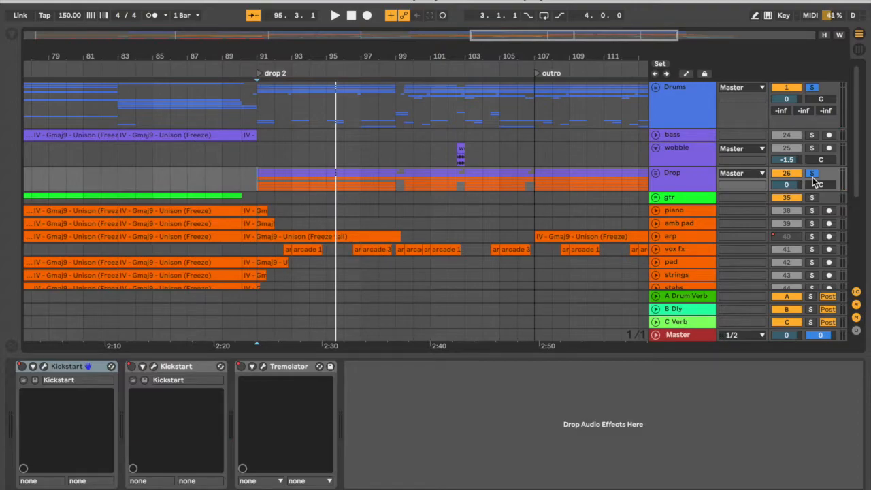
Solo the vox fx track together with the Drop group and expand the vox fx track to show its waveforms
scroll(526, 264, down, 2)
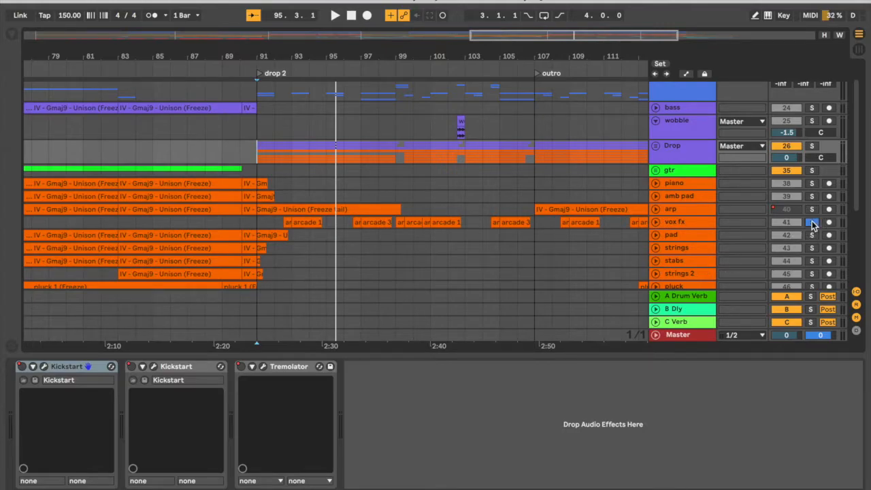
click(671, 223)
click(657, 223)
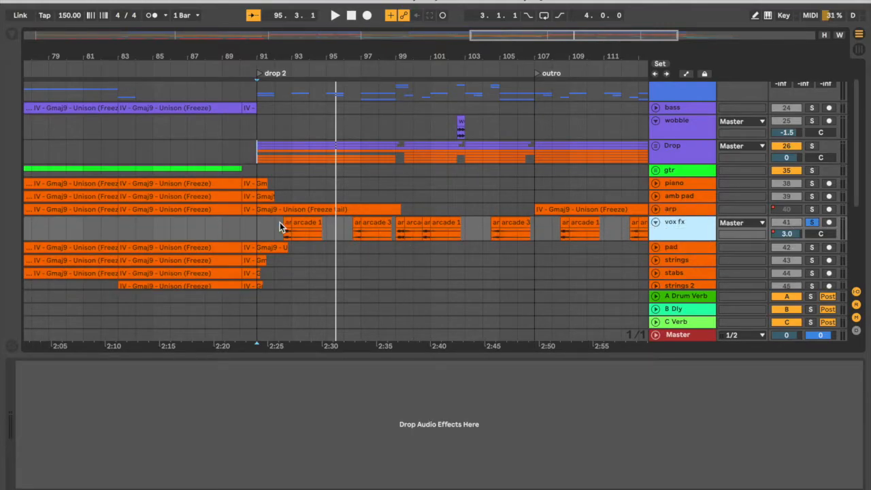
click(812, 146)
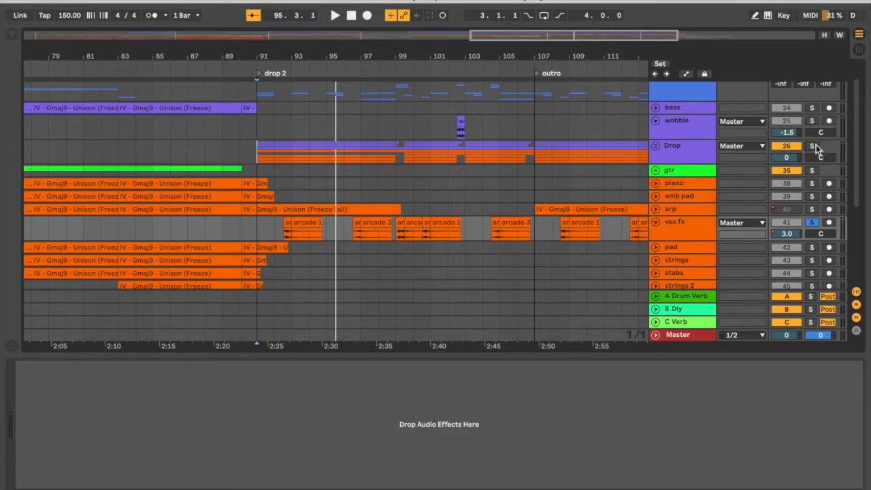
scroll(821, 153, up, 1)
scroll(165, 230, down, 1)
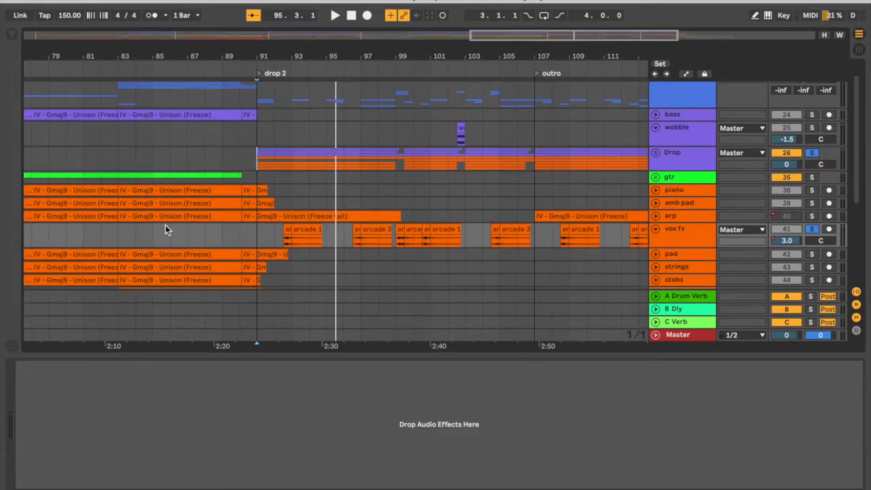
Enlarge the vox fx track and play it with the drop from bar 91, focusing on its first arcade clips
click(258, 232)
scroll(288, 241, up, 3)
key(space)
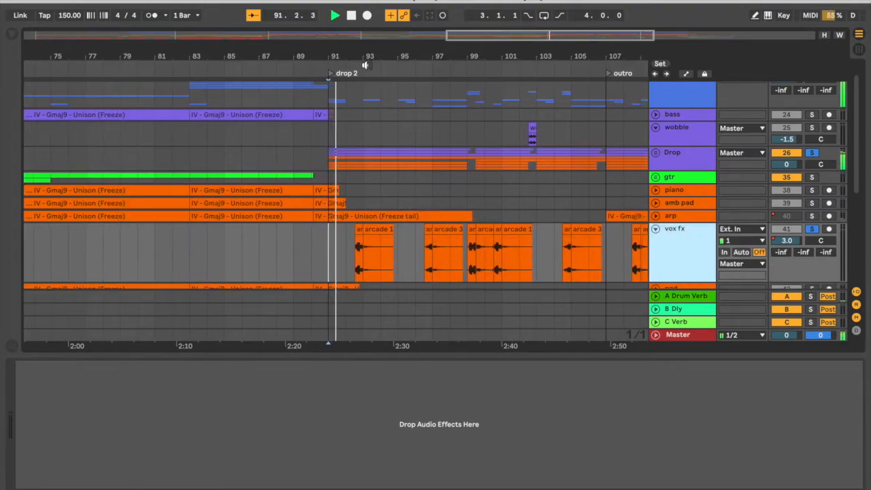
drag(364, 63, 369, 96)
scroll(408, 183, down, 2)
scroll(408, 173, down, 3)
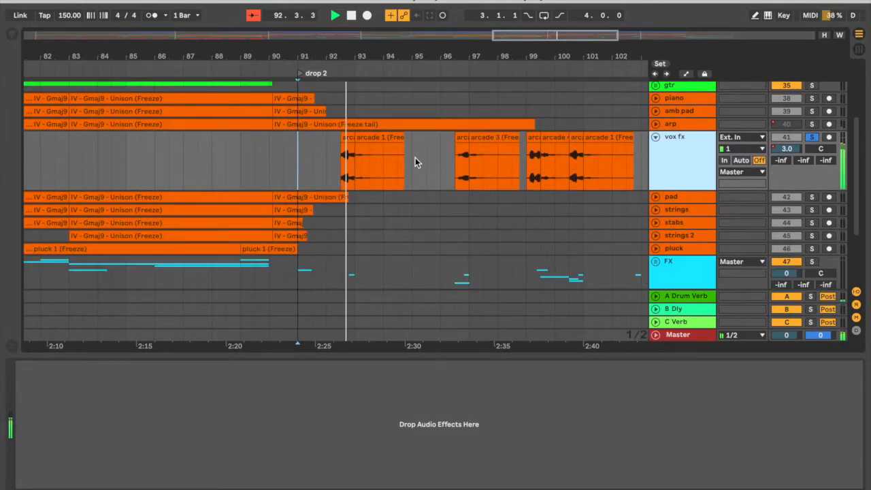
Play the vox fx clips from bar 96 and stop after the arcade 3 clip
click(441, 162)
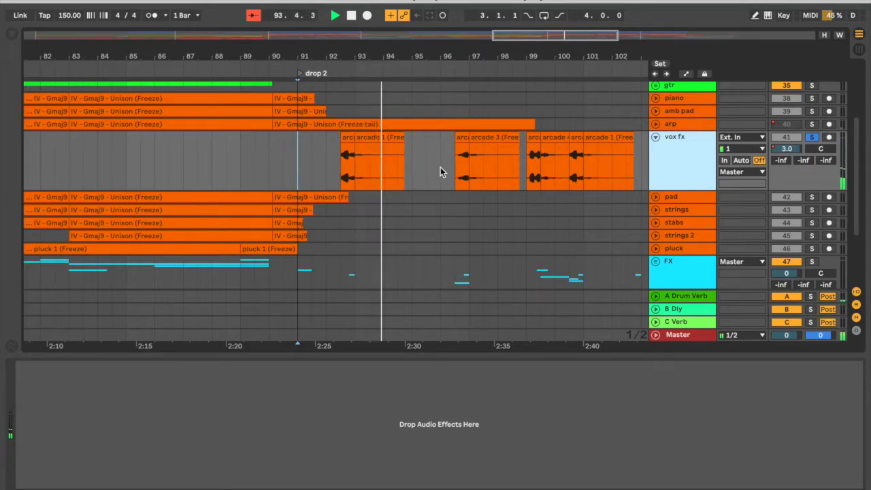
key(space)
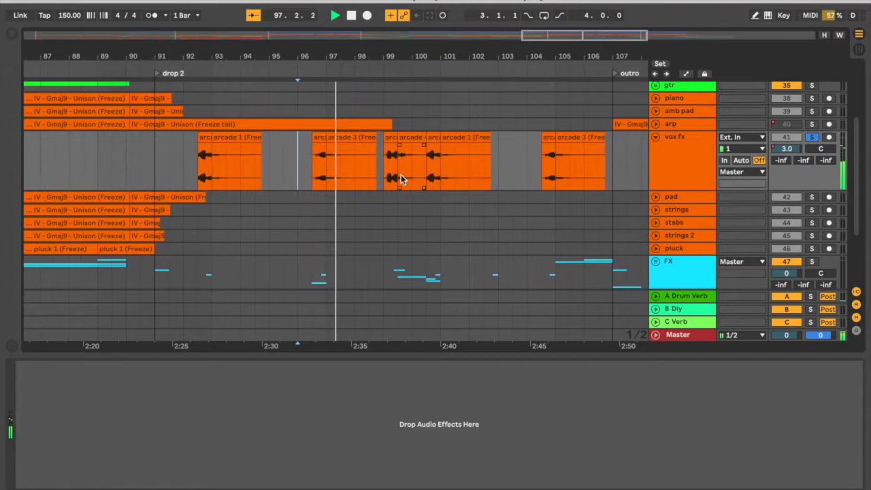
key(space)
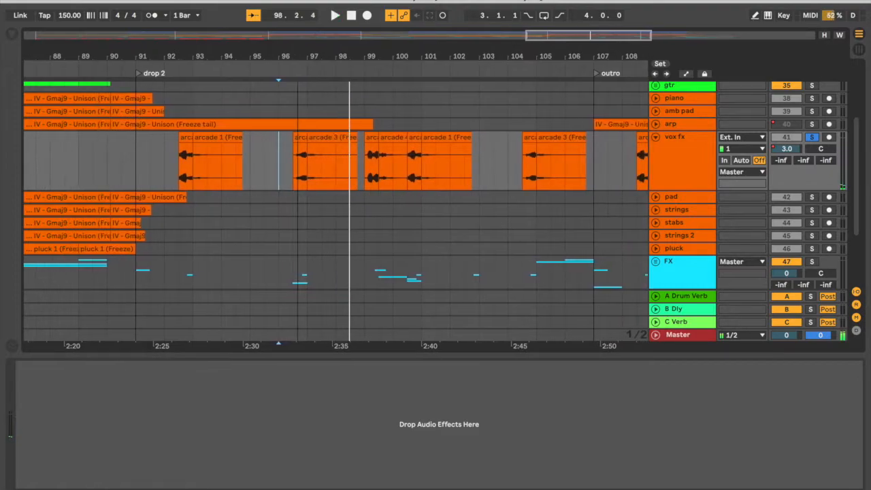
Expand the FX group to show its individual effect tracks around drop 2
scroll(371, 76, left, 3)
scroll(245, 155, down, 2)
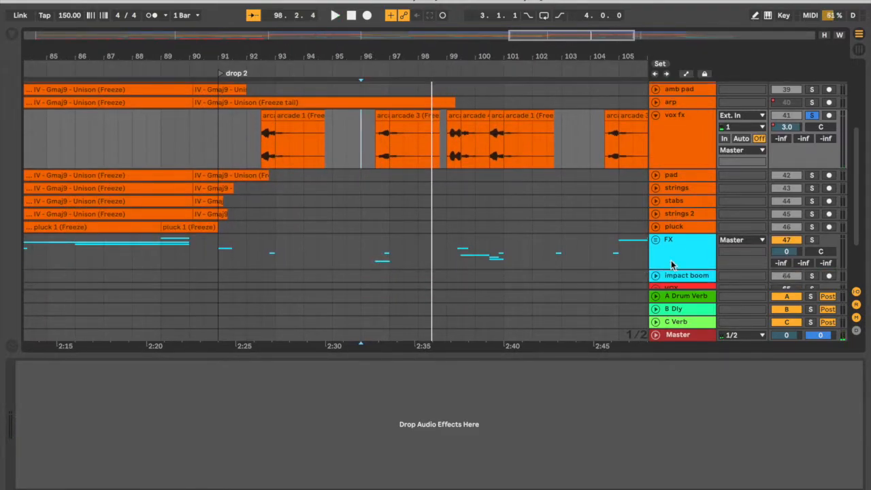
click(667, 266)
click(656, 241)
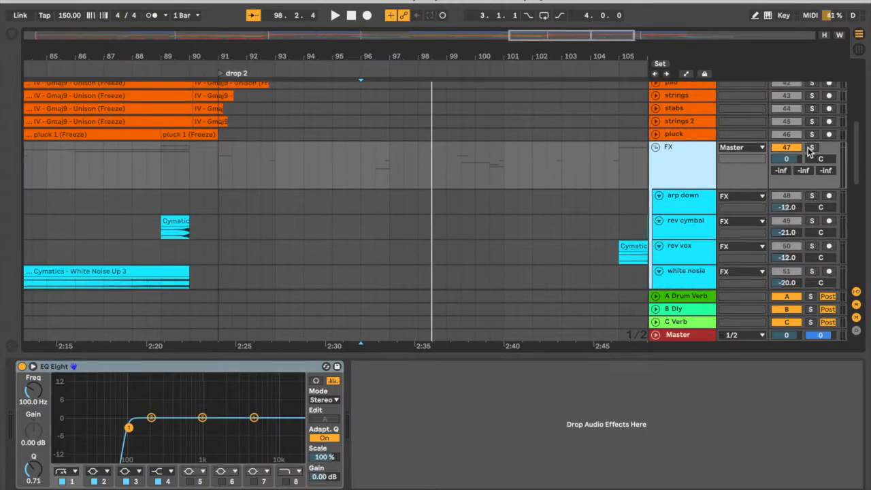
scroll(208, 215, down, 5)
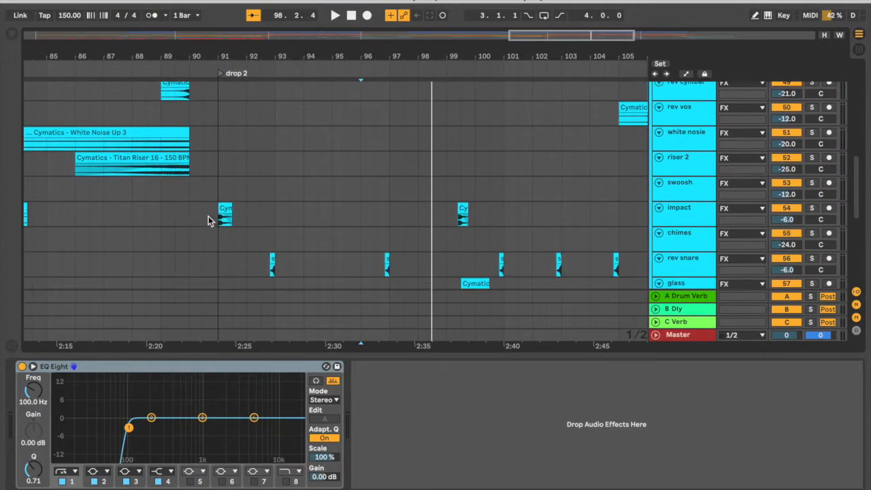
Solo the impact track and play its Cymatics clip at bar 91
click(220, 124)
mouse_move(225, 58)
mouse_down()
mouse_move(239, 75)
mouse_move(275, 79)
mouse_up()
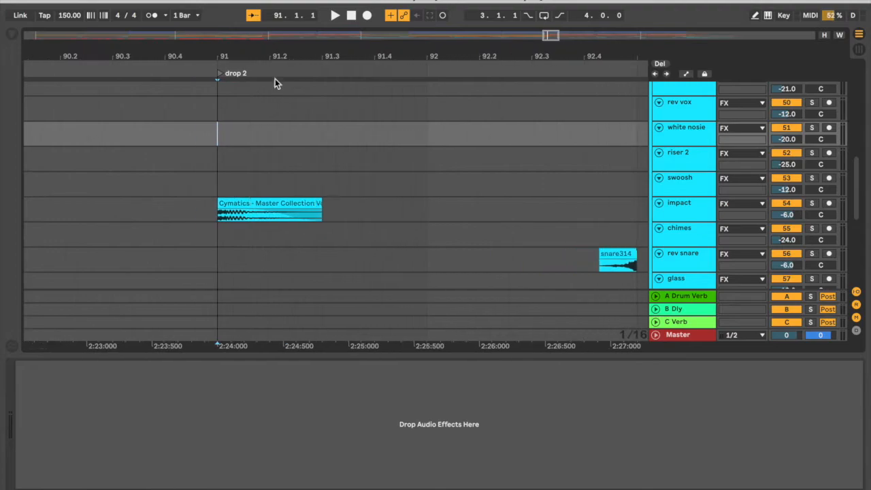
click(249, 205)
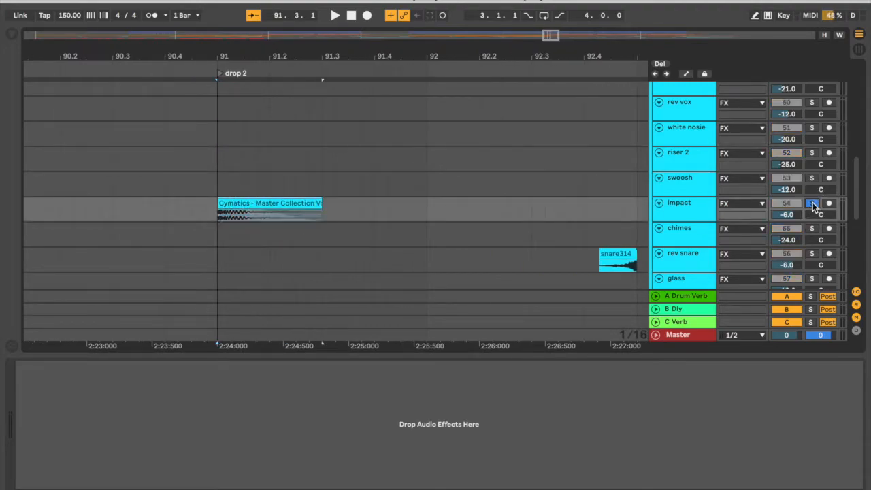
key(space)
Solo the rev snare track instead of impact and play its clip from 92.4.1
drag(451, 52, 451, 17)
scroll(415, 177, down, 1)
click(376, 182)
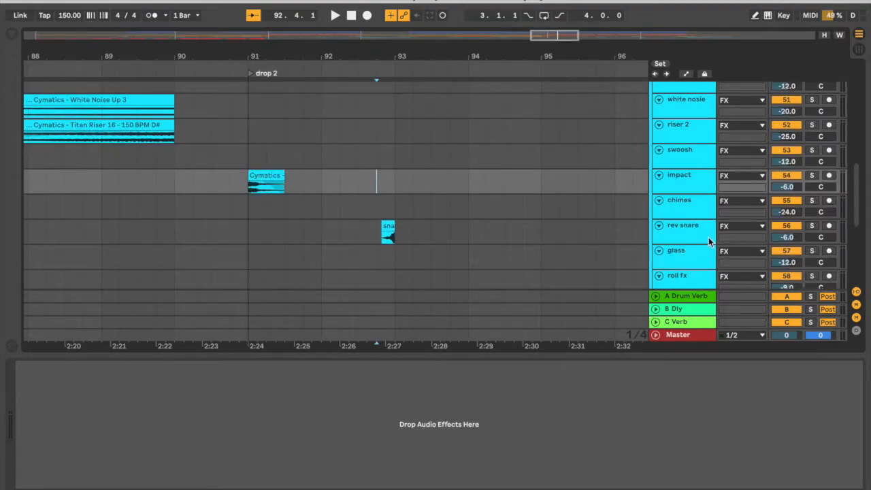
click(811, 225)
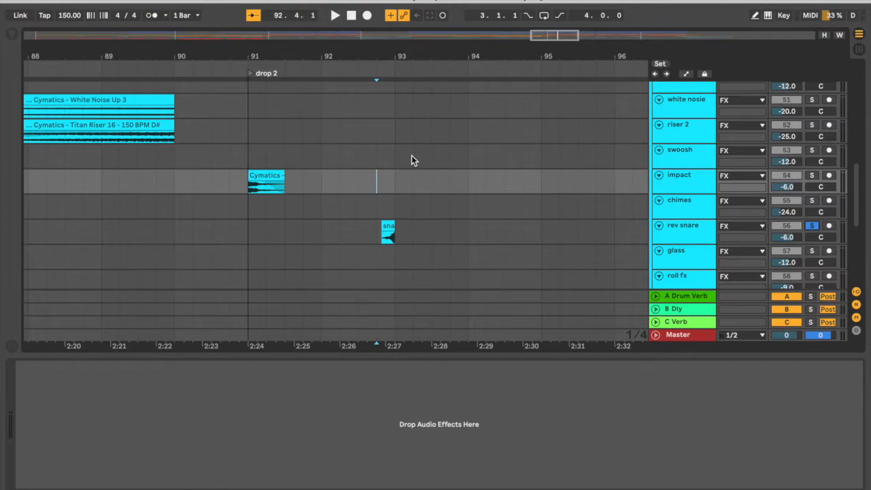
key(space)
key(space)
Solo the power up track instead of rev snare and play its clip from 96.2.1
drag(307, 61, 304, 54)
scroll(371, 177, down, 1)
scroll(395, 190, down, 3)
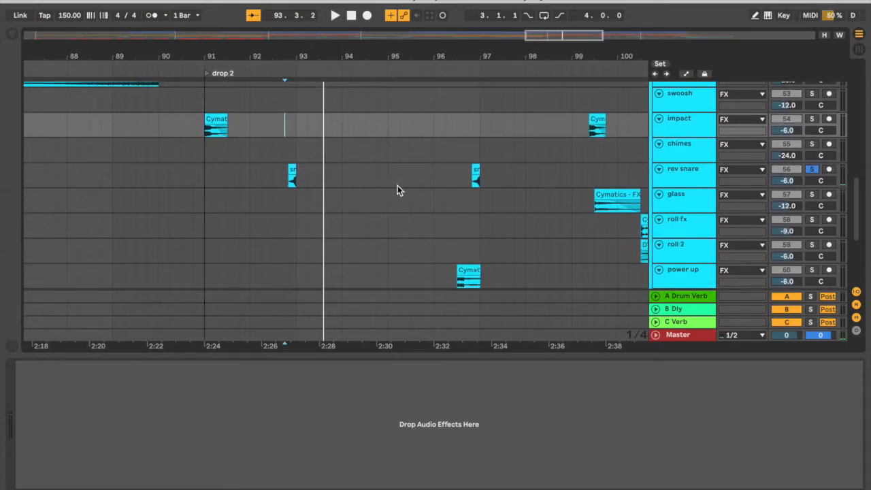
scroll(408, 190, down, 5)
scroll(422, 185, up, 4)
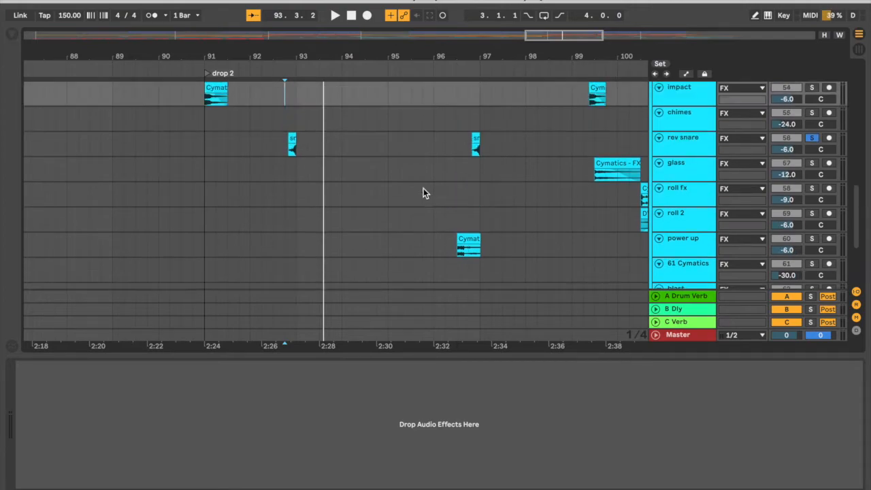
scroll(423, 191, up, 1)
click(446, 178)
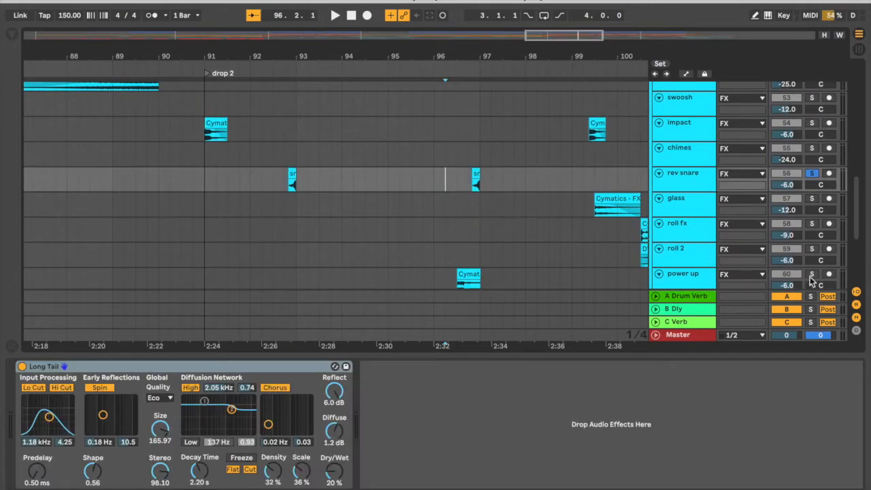
click(812, 274)
scroll(504, 204, down, 1)
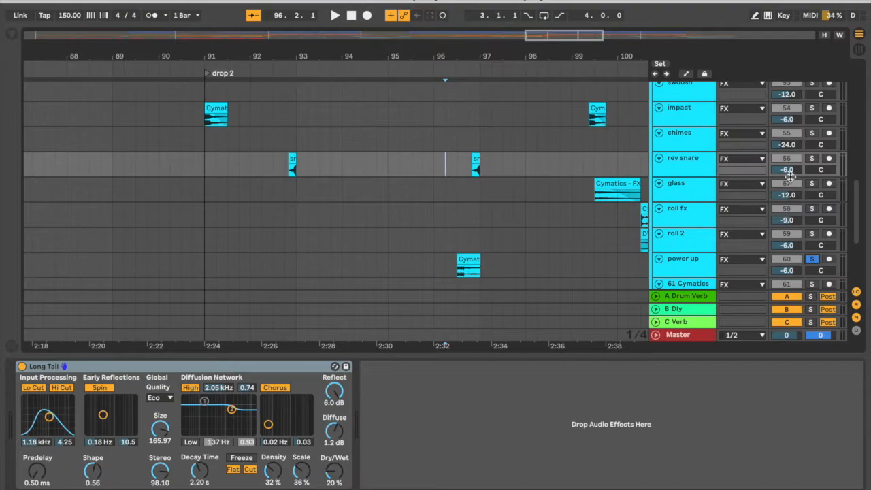
key(space)
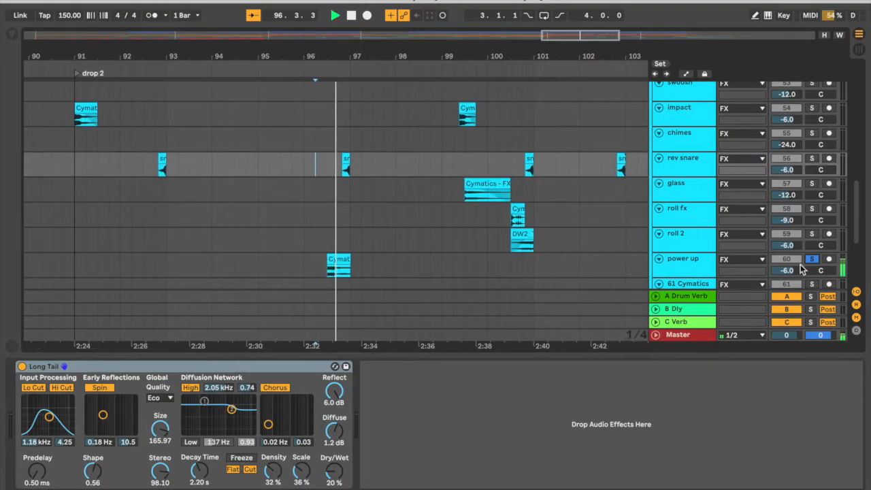
Solo the glass track instead of power up and play its clip from bar 99
scroll(465, 221, down, 2)
scroll(414, 180, up, 2)
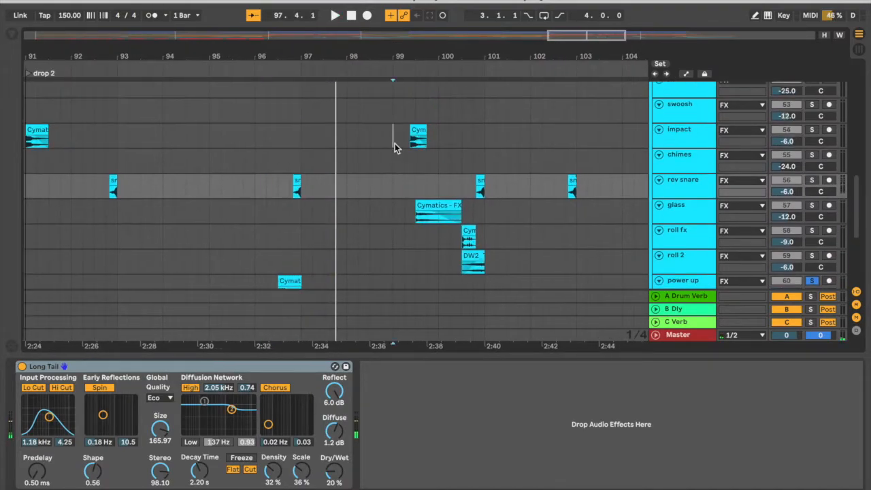
click(393, 140)
key(space)
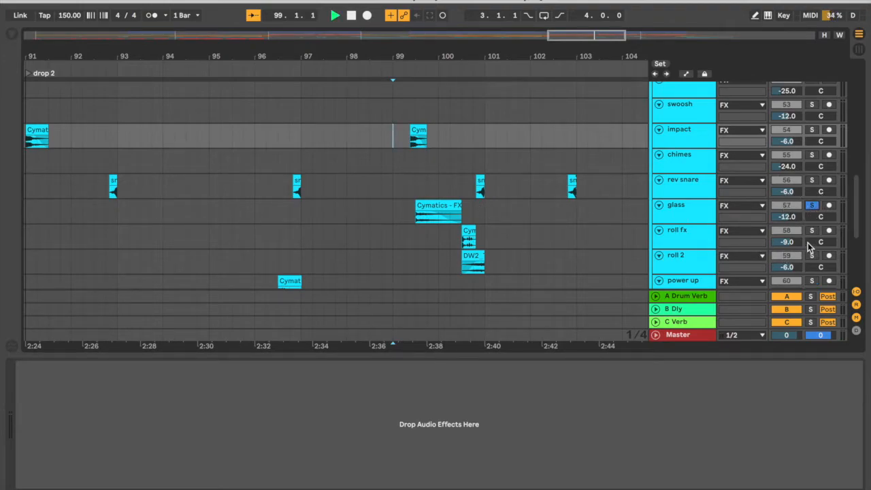
key(space)
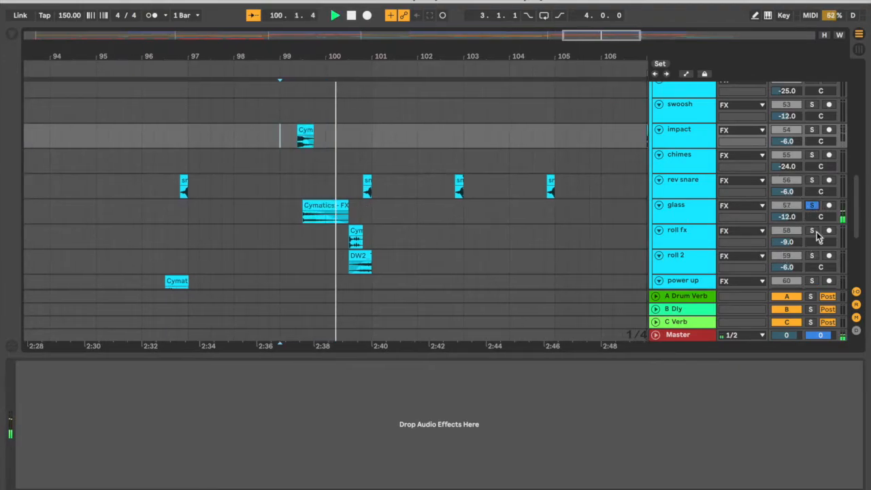
key(space)
Add the roll fx and roll 2 tracks to the solo with glass and play all three from bar 99
click(812, 230)
click(811, 257)
key(space)
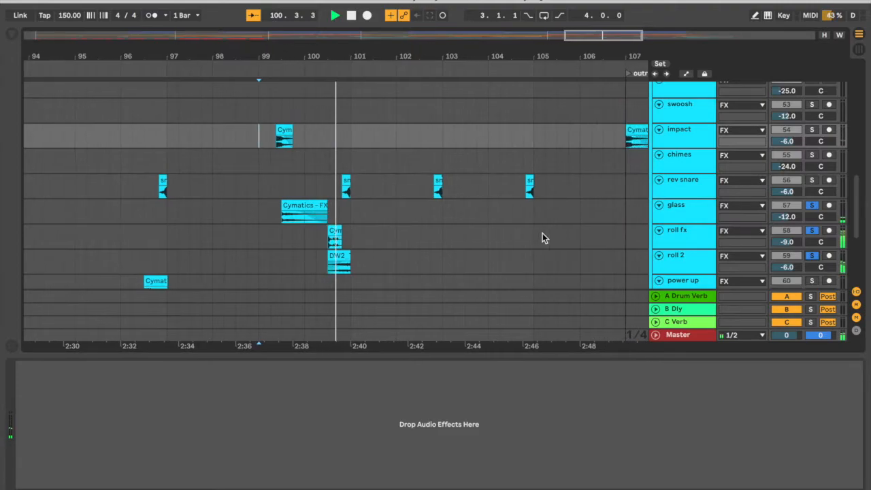
Add the rev snare track to the solo with glass, roll fx and roll 2, and play them from 100.4.1
key(space)
click(303, 160)
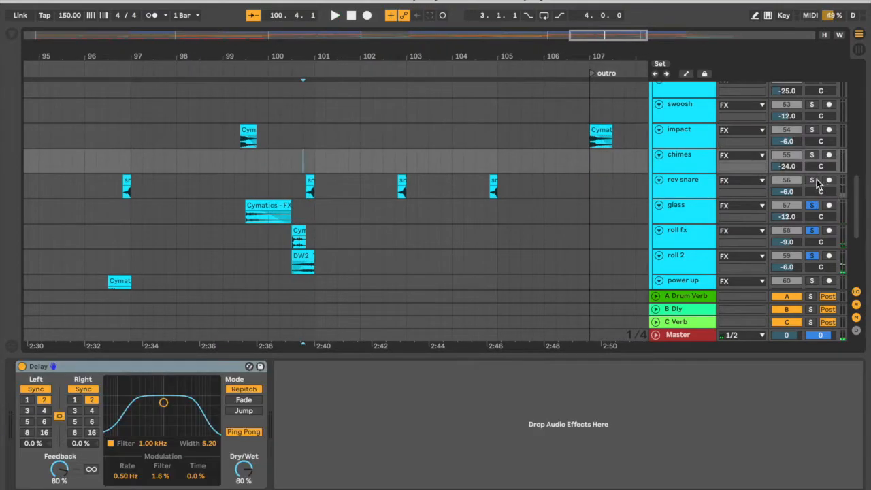
click(812, 180)
key(space)
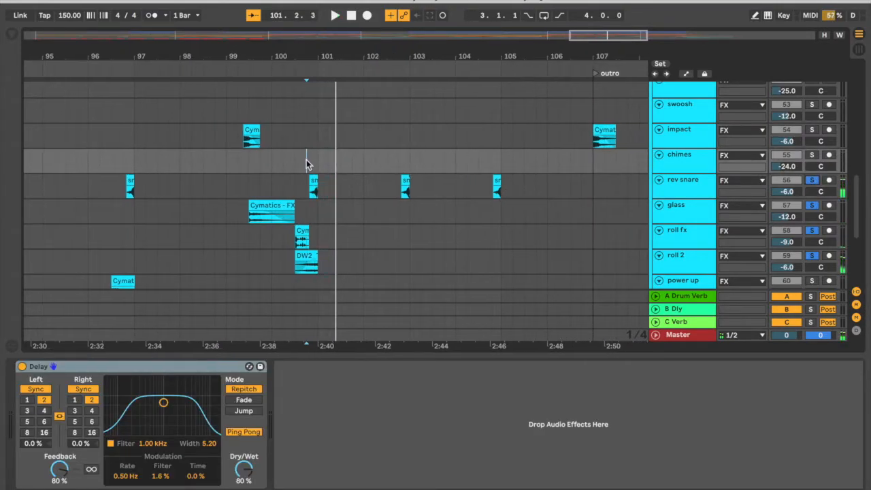
scroll(667, 207, up, 4)
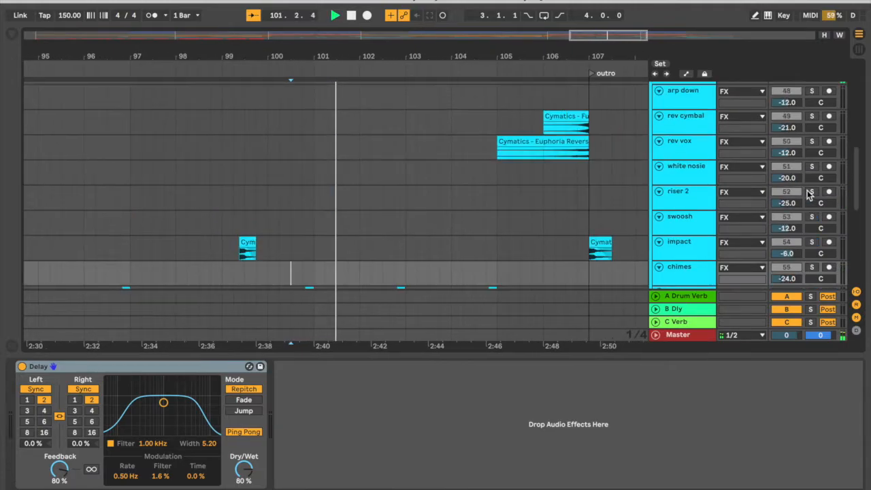
scroll(666, 207, down, 4)
Hide the device view, solo only the blast track and play its shotgun blast clip from 106.4.1
key(super+alt+l)
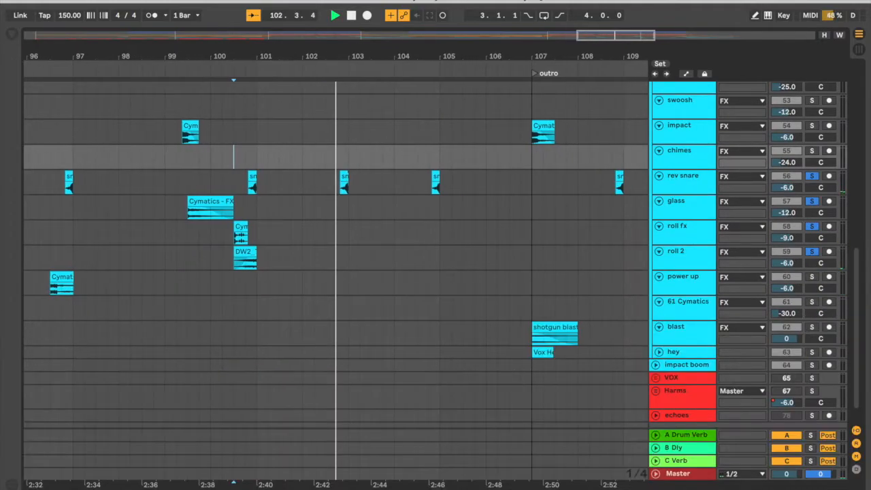
scroll(422, 253, up, 1)
click(480, 152)
key(space)
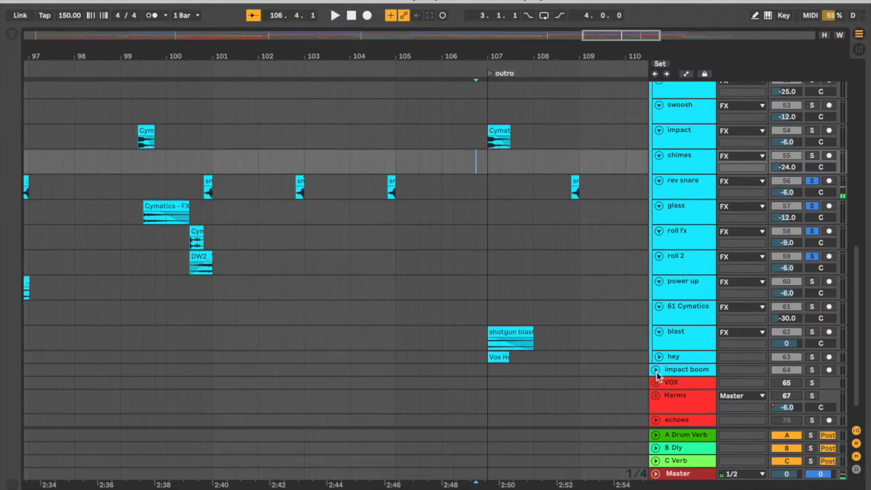
click(812, 332)
key(space)
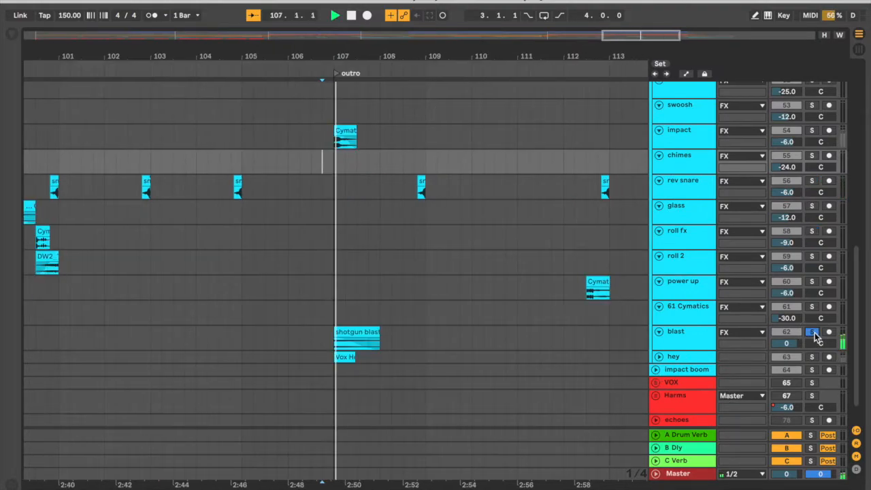
Solo the hey track instead of blast during playback, stop after its clip and view the FX clips across drop 2 and outro
click(812, 357)
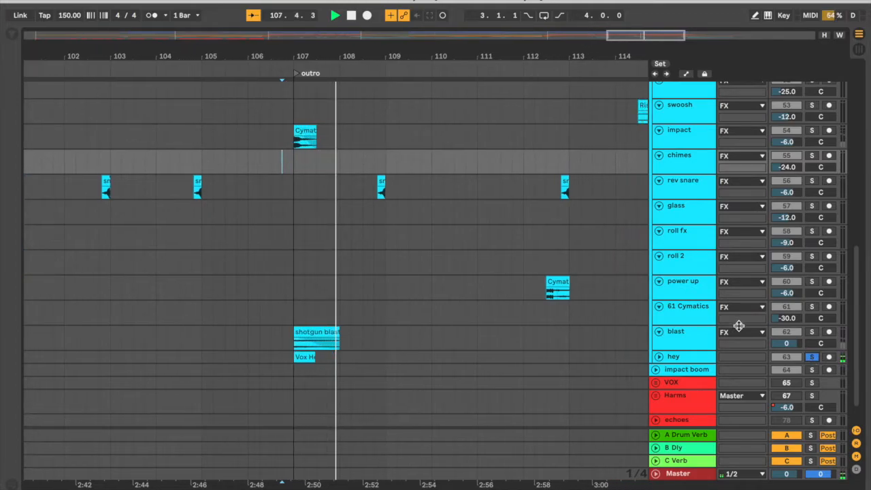
scroll(518, 249, down, 5)
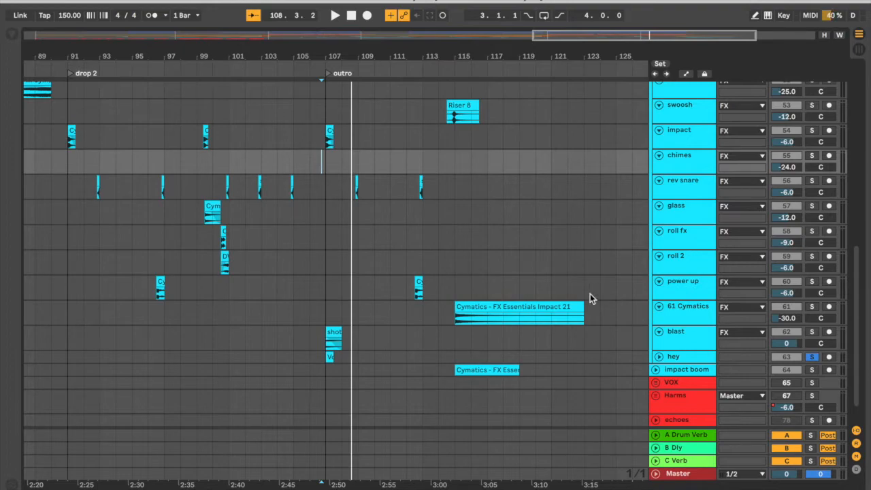
scroll(269, 73, left, 5)
scroll(268, 74, down, 2)
scroll(702, 308, up, 3)
scroll(702, 309, down, 1)
scroll(701, 308, down, 1)
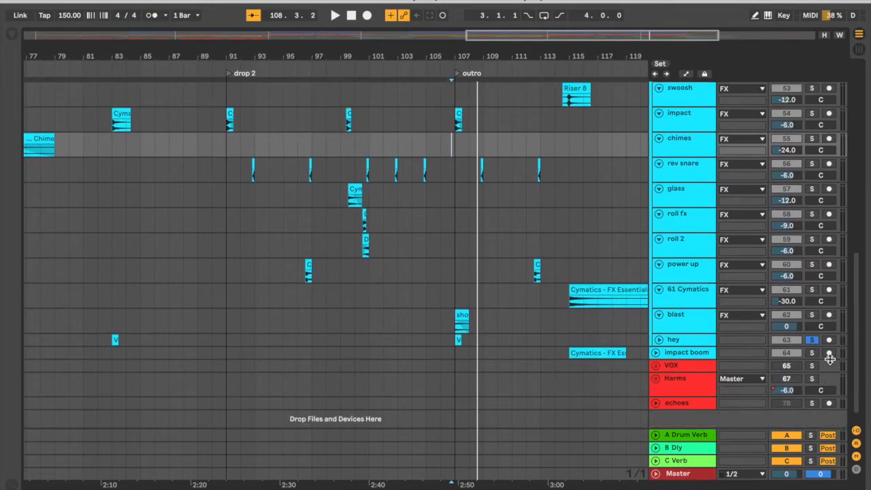
Solo the whole FX group instead of the hey track and collapse the group
scroll(692, 253, up, 8)
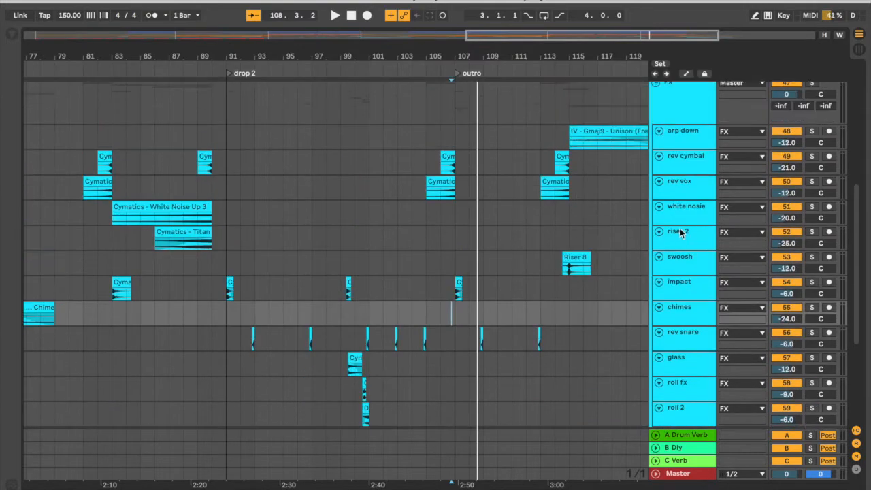
click(812, 190)
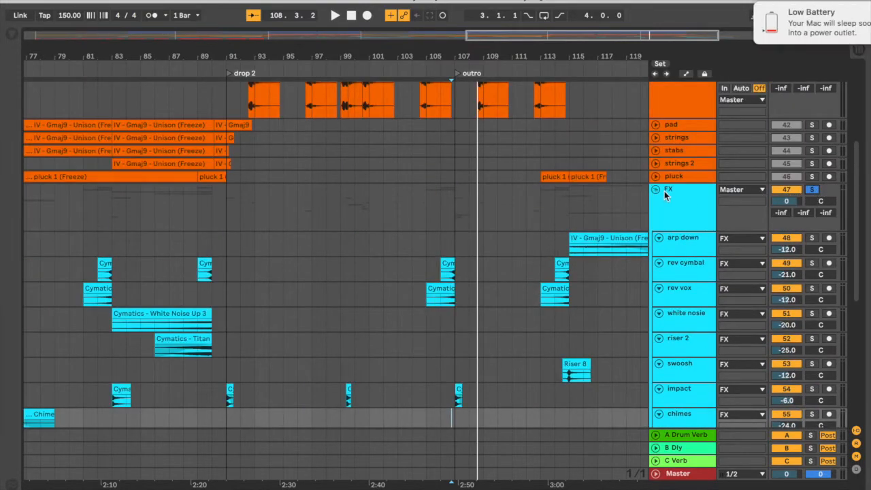
click(657, 189)
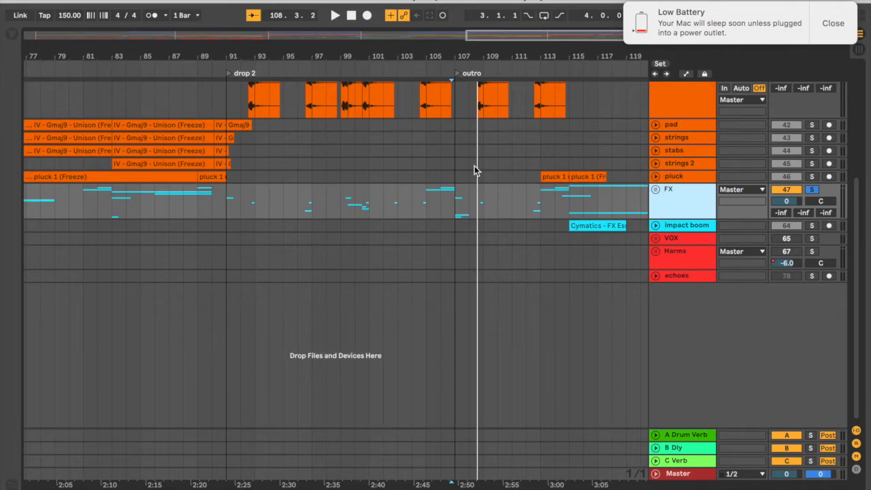
Expand the Drums group, look through its tracks across drop 2, set the start position to 91.1.1 and collapse the group
scroll(335, 170, up, 10)
click(671, 87)
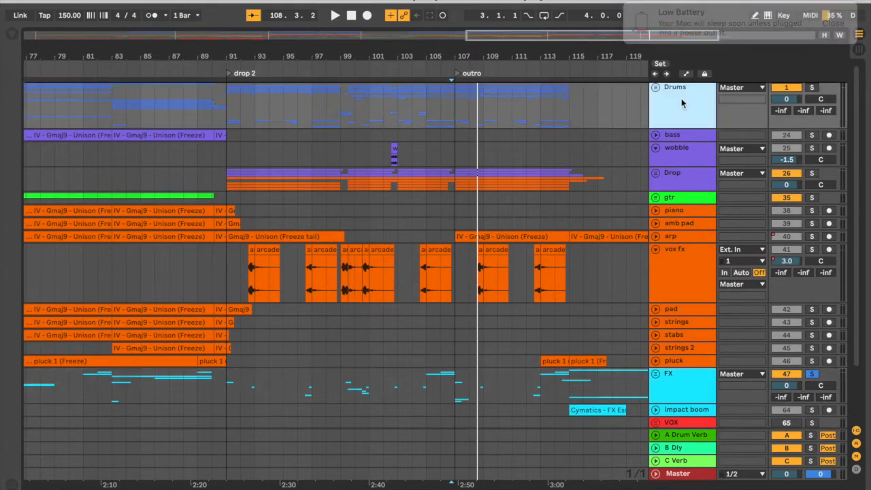
click(656, 87)
scroll(316, 252, down, 2)
scroll(317, 252, down, 8)
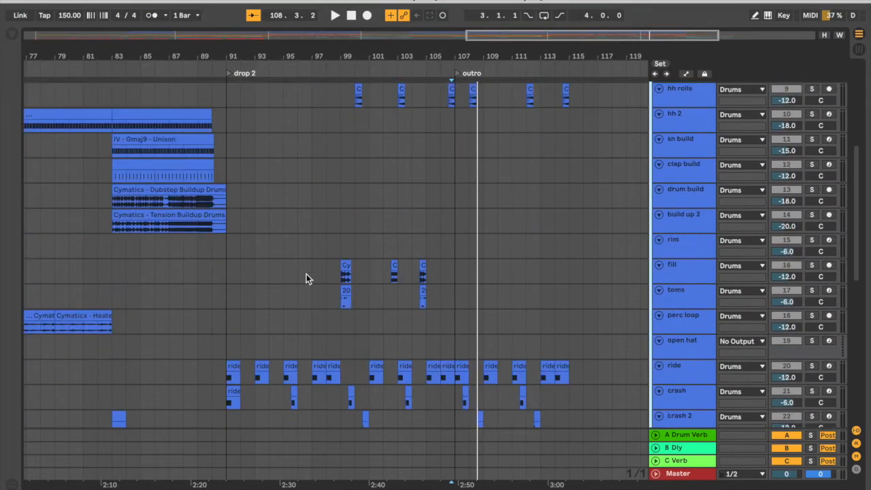
scroll(322, 167, up, 10)
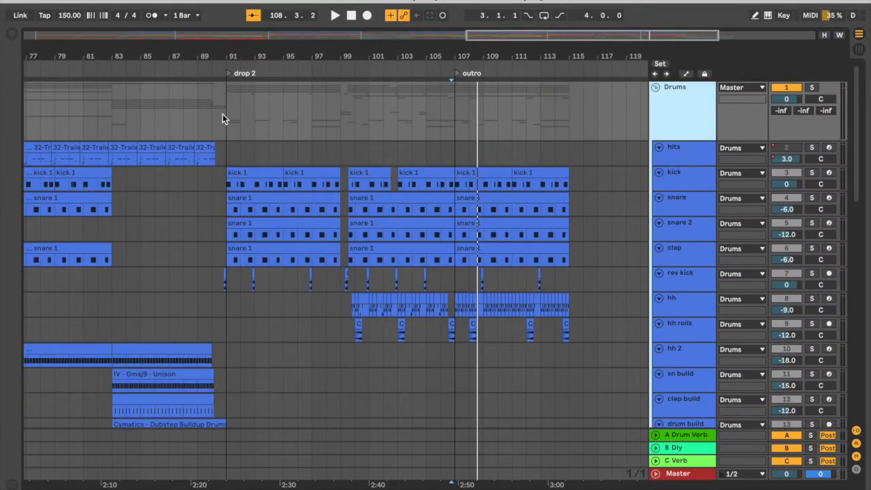
click(224, 113)
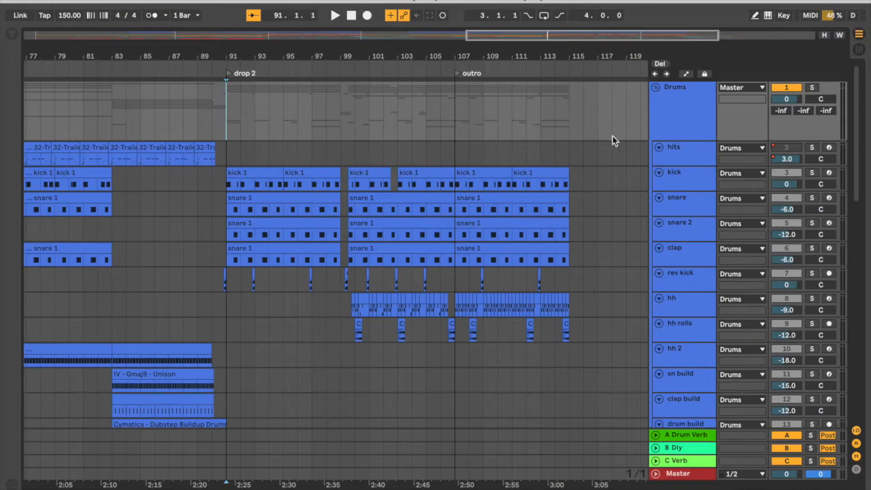
click(673, 116)
click(656, 87)
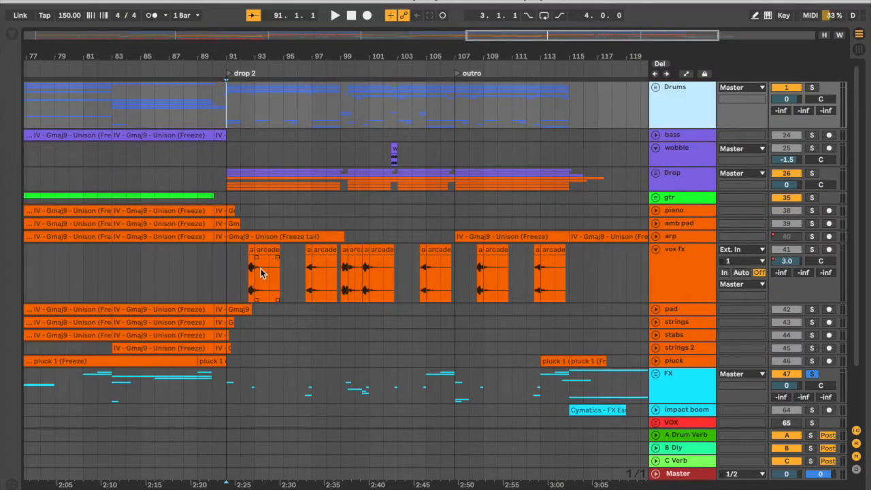
Turn off the FX solo, play the full mix from just before drop 2 and expand the FX group
click(231, 270)
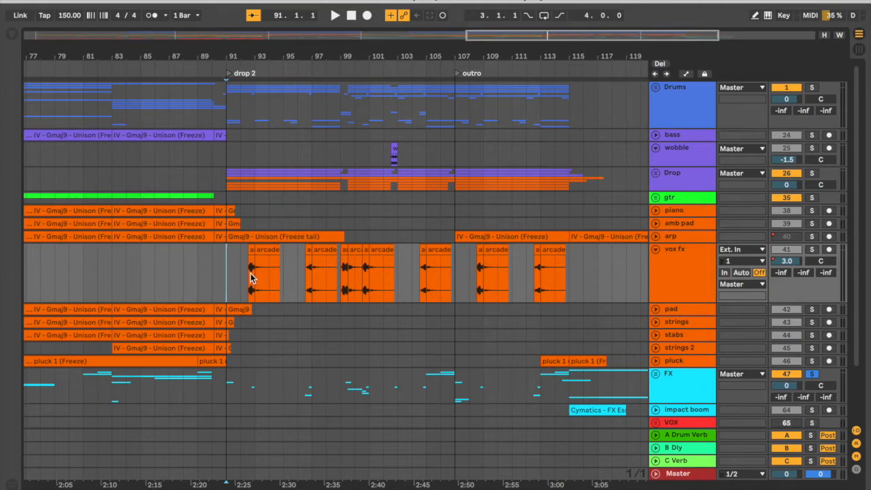
key(space)
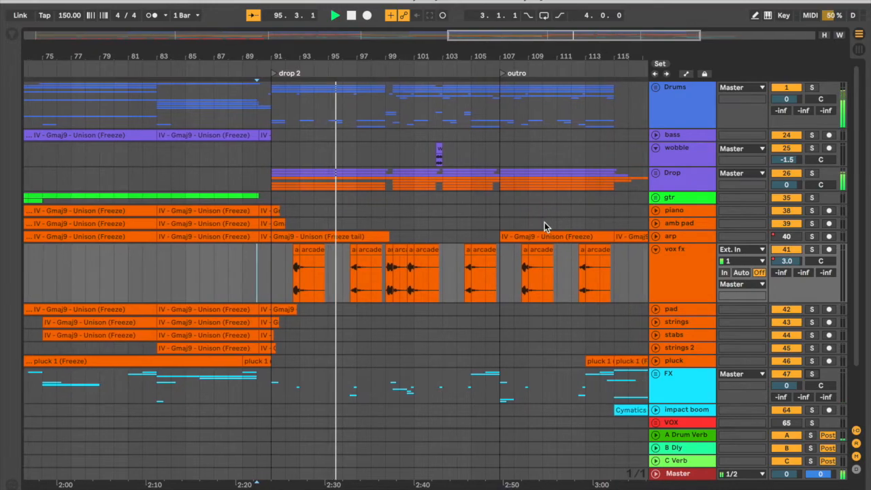
scroll(659, 348, down, 3)
click(657, 305)
scroll(428, 250, down, 10)
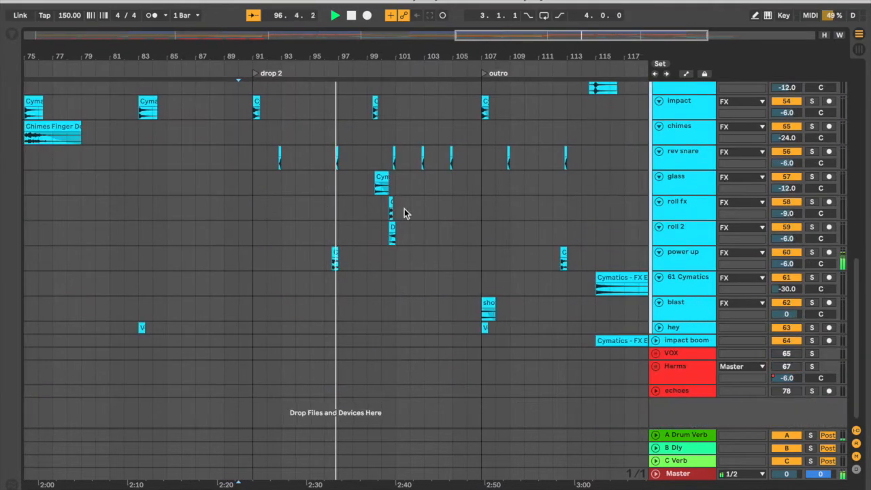
Follow the FX clips around bars 96 to 101 at closer range during playback and stop with the position at 99.3.1
drag(328, 57, 330, 126)
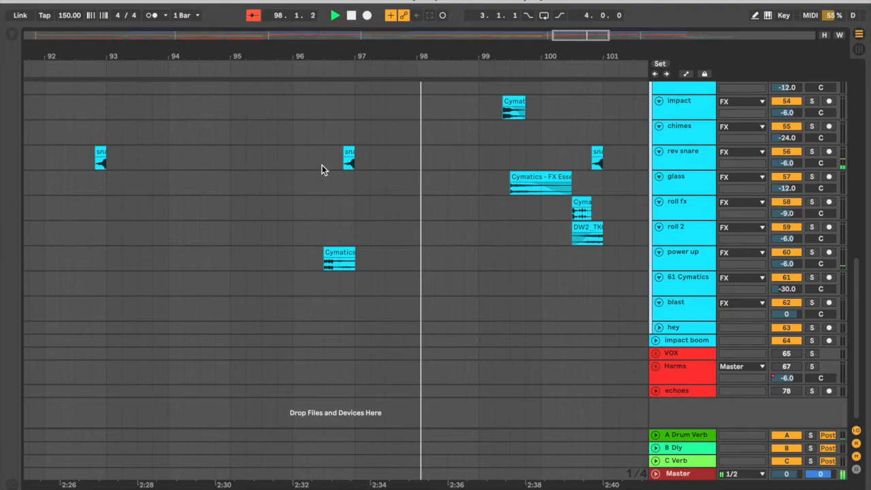
drag(516, 55, 356, 125)
scroll(463, 203, up, 1)
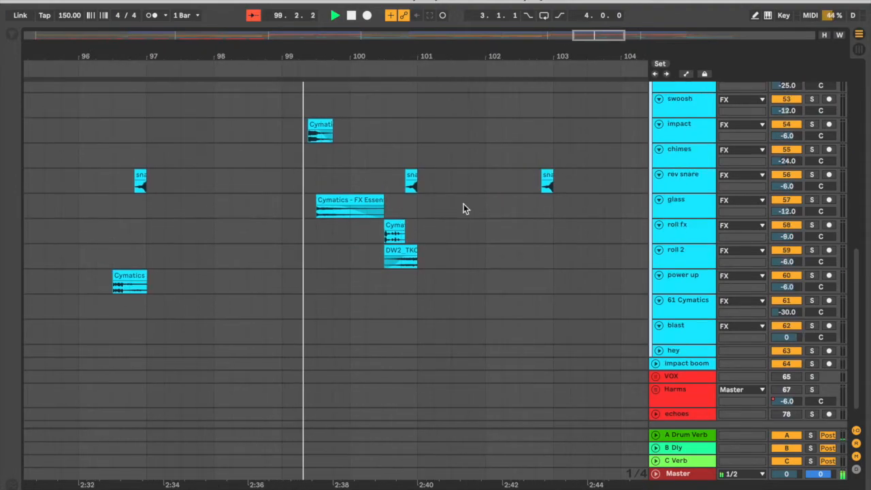
scroll(490, 219, up, 2)
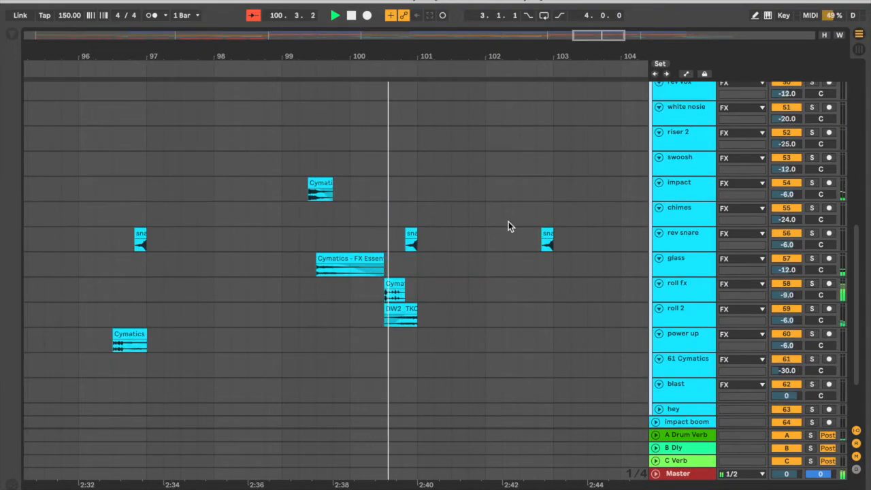
drag(472, 55, 348, 34)
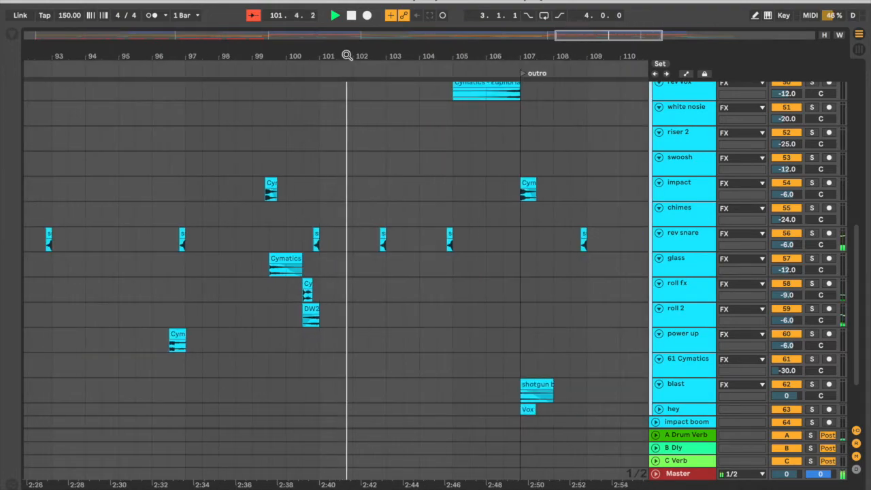
click(263, 163)
key(space)
drag(272, 50, 412, 56)
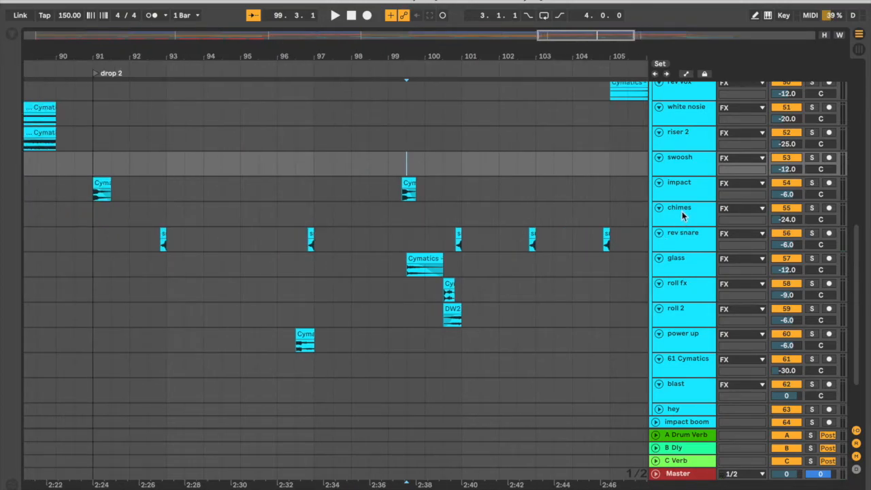
Collapse the FX group and set the start position to 91.1.1, the beginning of drop 2
scroll(682, 215, up, 5)
click(664, 163)
click(656, 153)
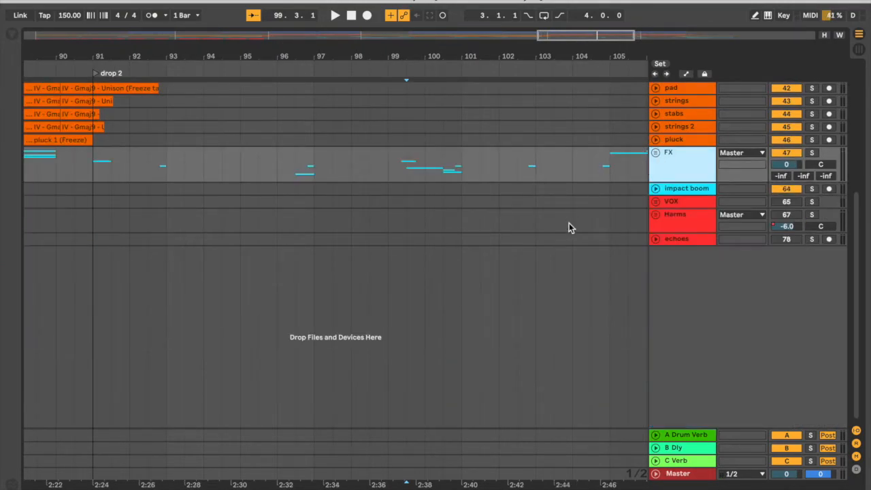
scroll(621, 215, up, 5)
drag(297, 62, 328, 150)
click(331, 149)
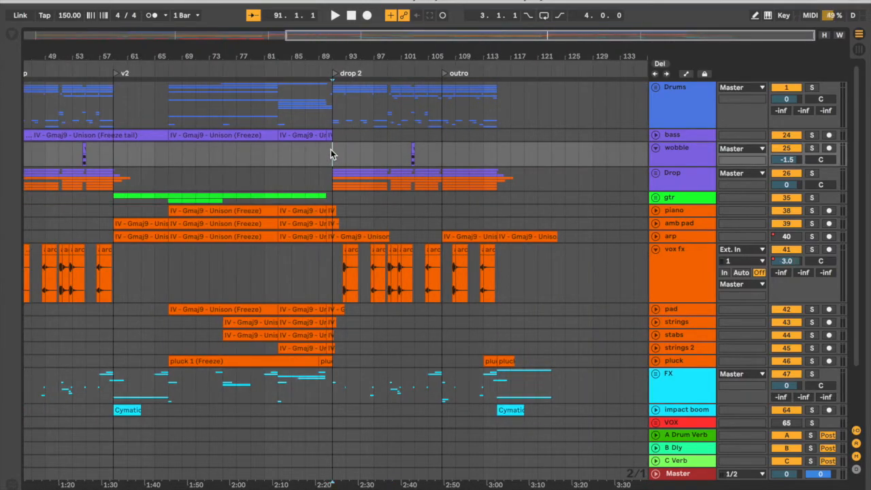
drag(346, 58, 215, 170)
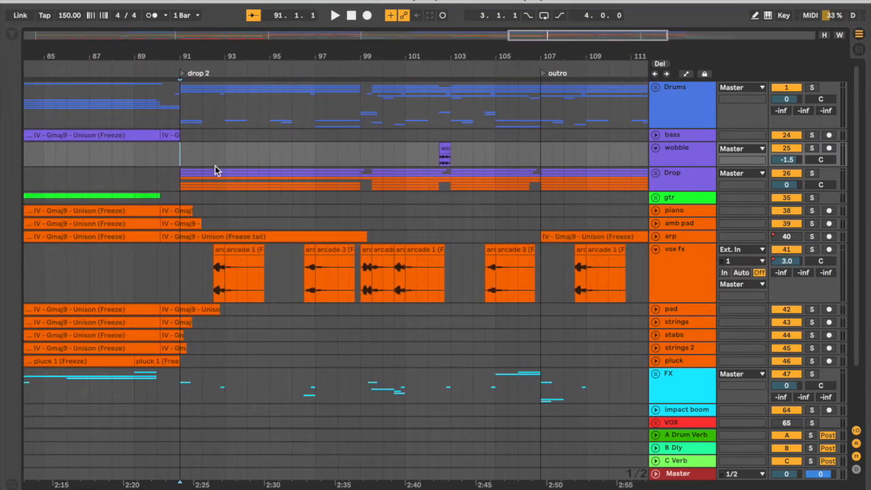
Reopen the Drums group, examine its drum and fill clips between drop 2 and outro, and fold the group again
click(714, 116)
click(655, 87)
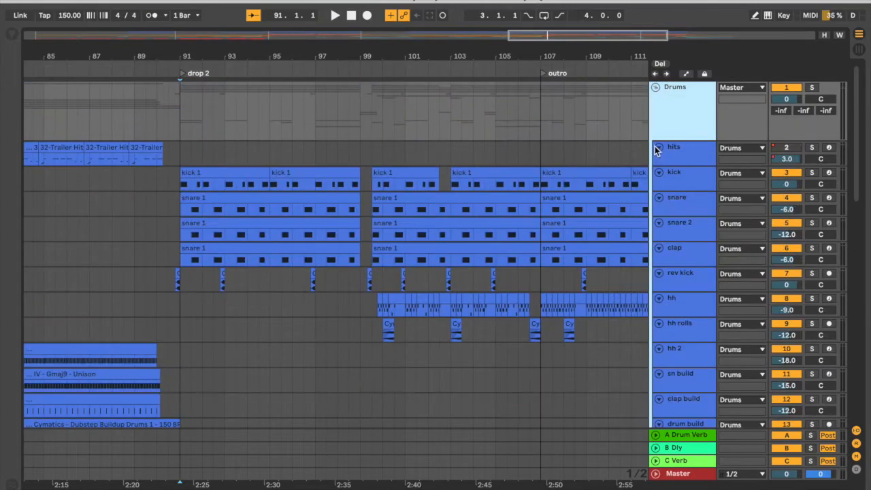
scroll(336, 280, down, 6)
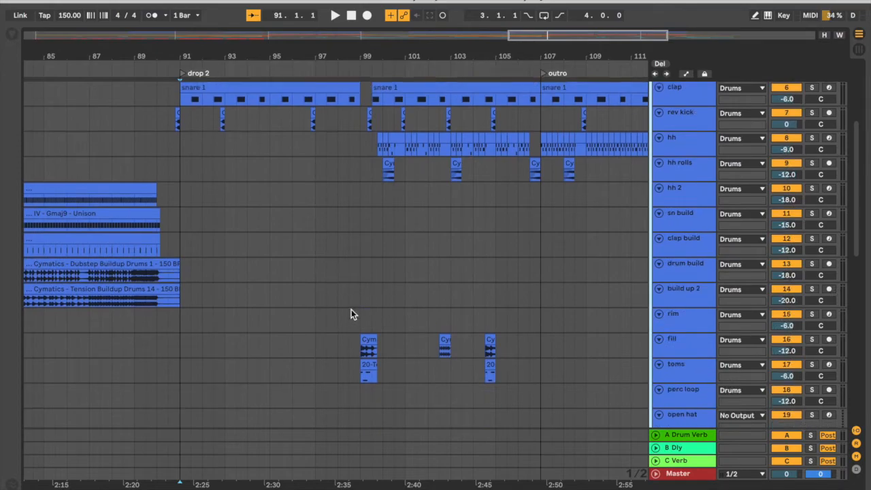
scroll(351, 309, up, 6)
click(657, 88)
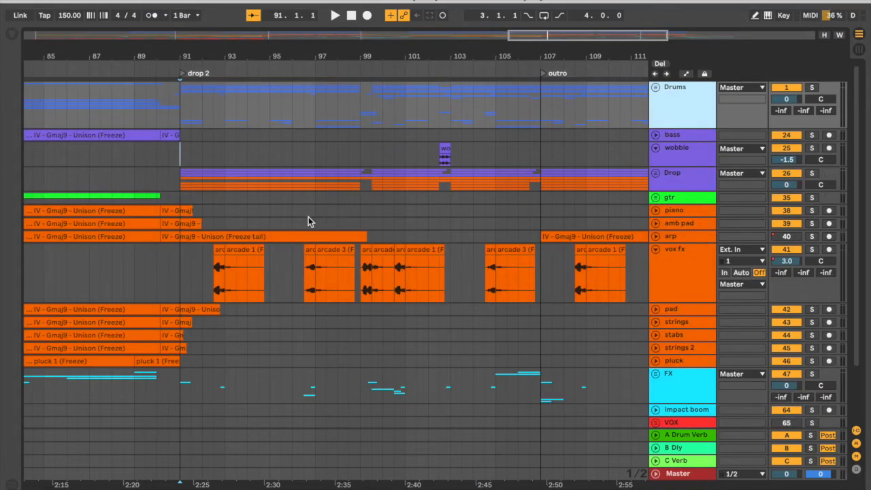
Expand the Drop group and go through the first drop 2 clips of sub, side sub, grit bass and dark pad
click(657, 173)
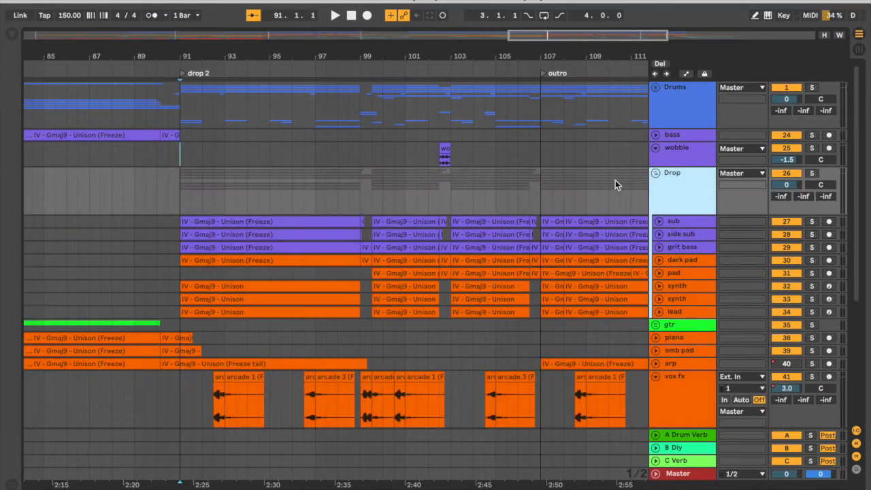
scroll(322, 223, down, 3)
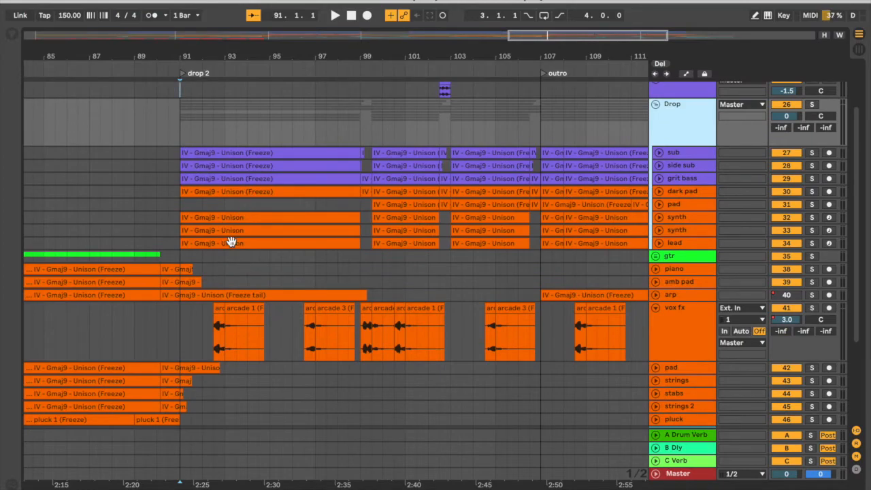
click(224, 153)
click(228, 166)
click(236, 180)
click(240, 192)
click(235, 180)
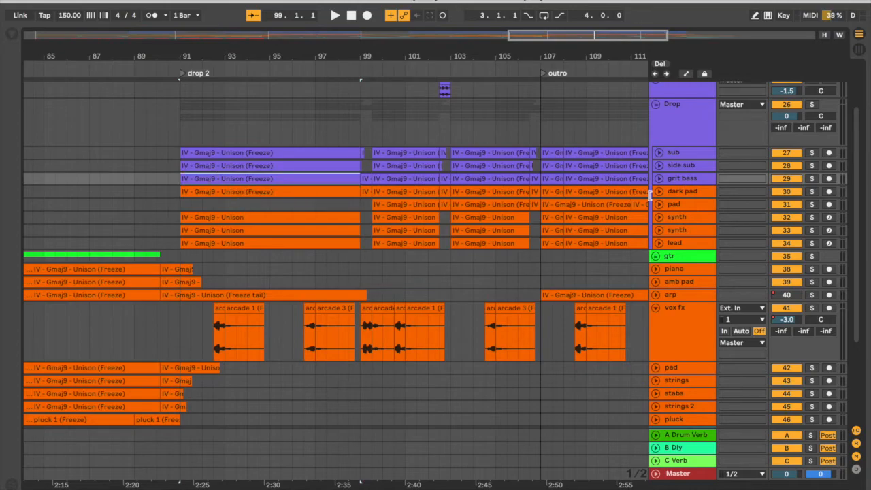
Go through the pad, two synth and lead tracks of the Drop group, and fold the group
click(676, 205)
click(683, 231)
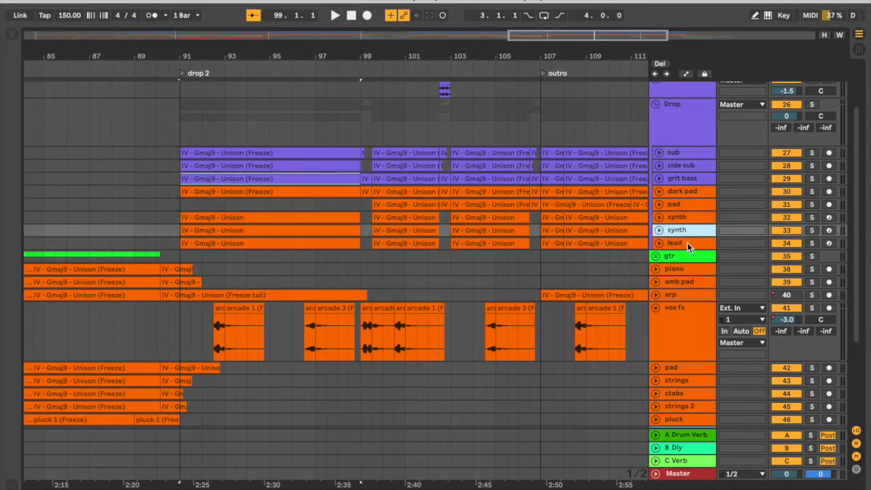
click(686, 244)
click(681, 232)
click(678, 218)
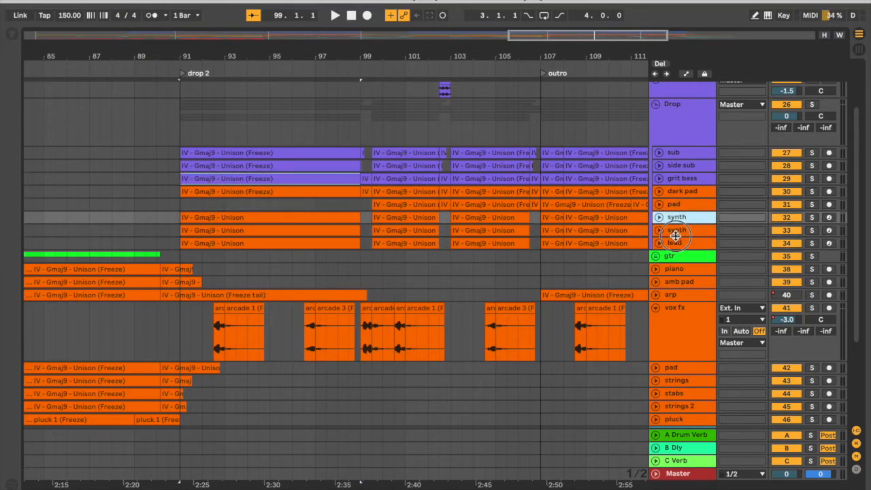
click(676, 235)
click(686, 245)
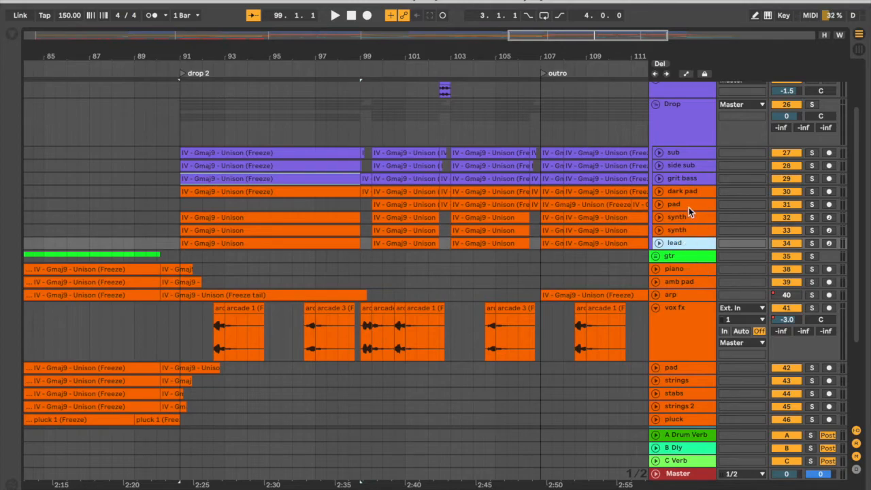
scroll(670, 153, up, 3)
click(658, 191)
click(655, 168)
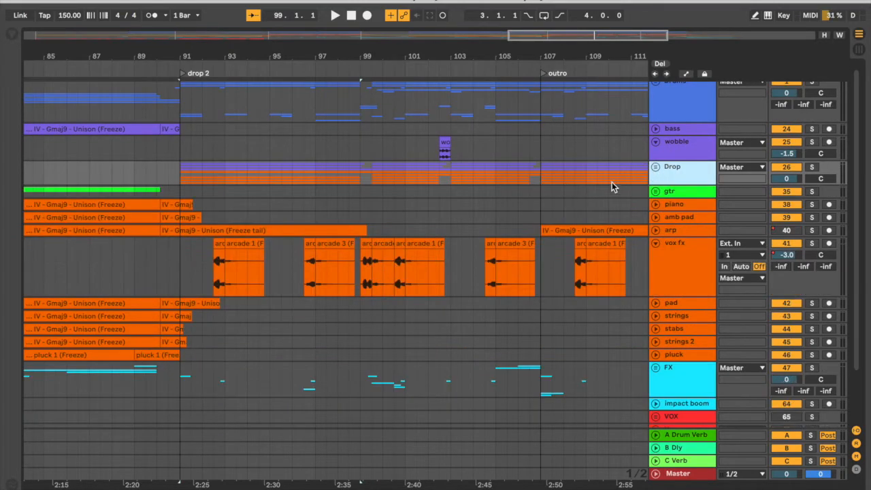
Reopen the Drop group, examine its chain of audio effects, and fold the group again
click(656, 167)
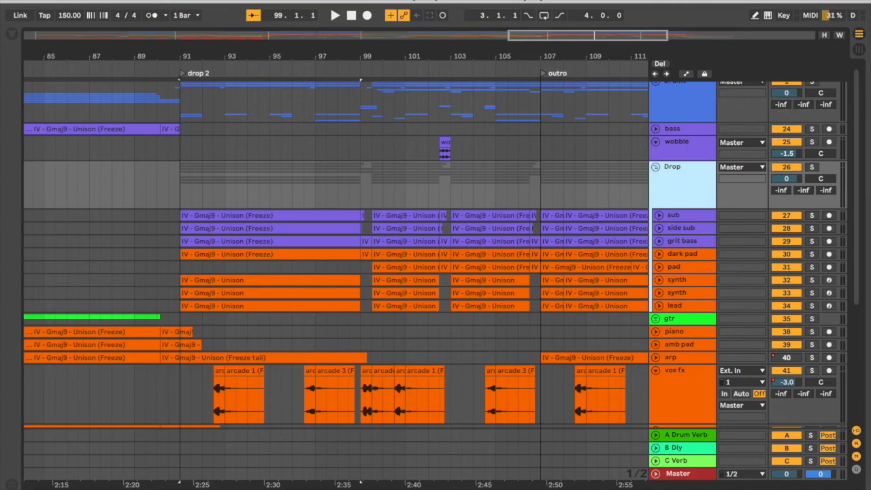
key(shift+Tab)
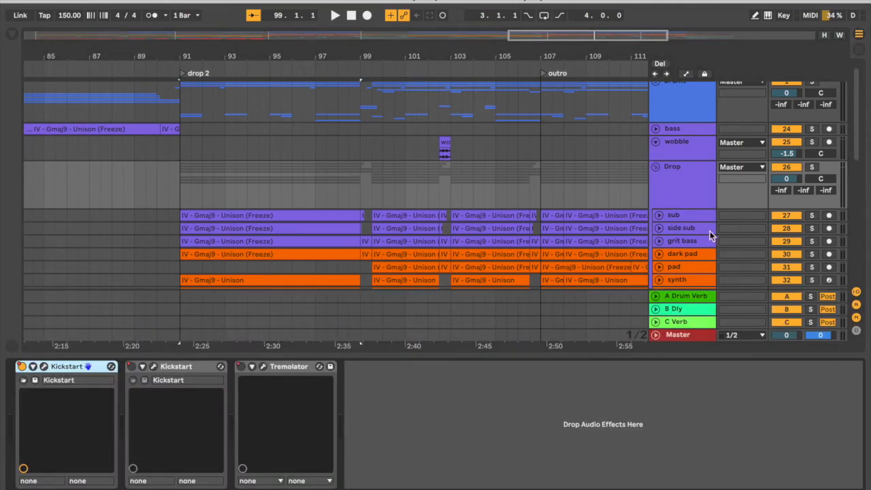
key(super+alt+l)
click(654, 167)
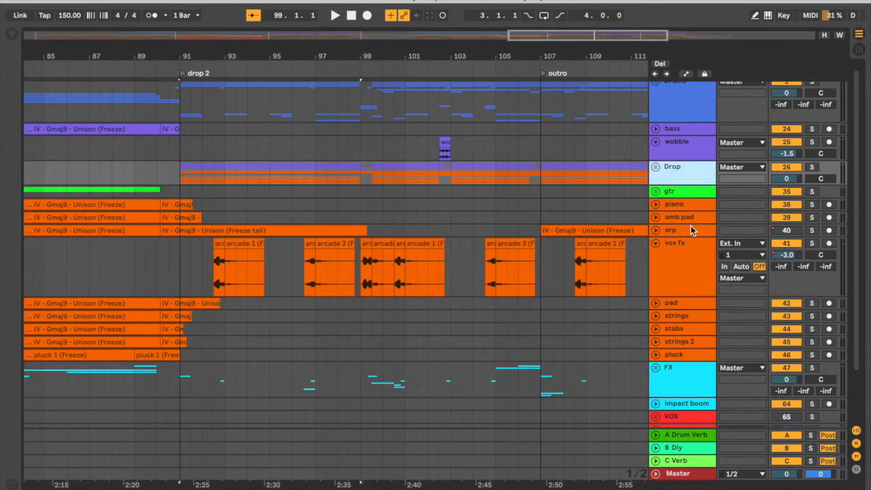
Highlight the first arcade clips of drop 2 on the vox fx track, from bar 92 to bar 95
click(653, 255)
drag(200, 264, 269, 269)
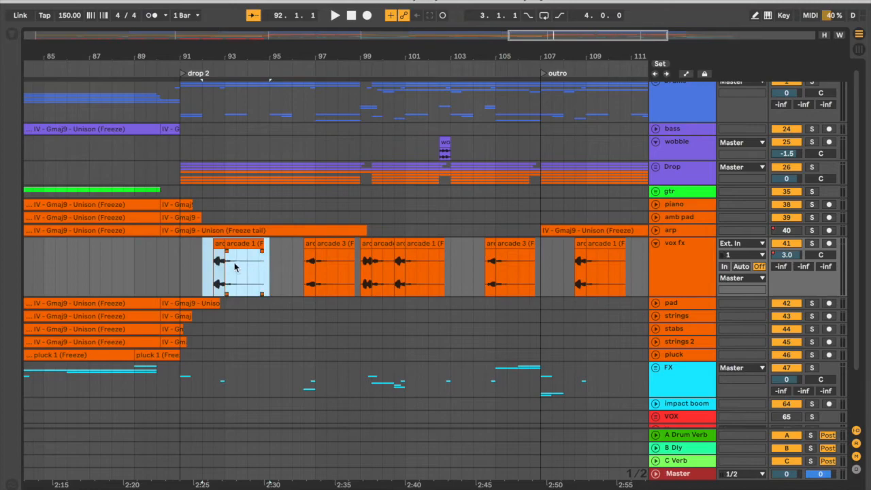
Expand the FX group, examine its impact, reverse snare, glass and roll clips between drop 2 and outro, and fold the group
scroll(314, 267, down, 3)
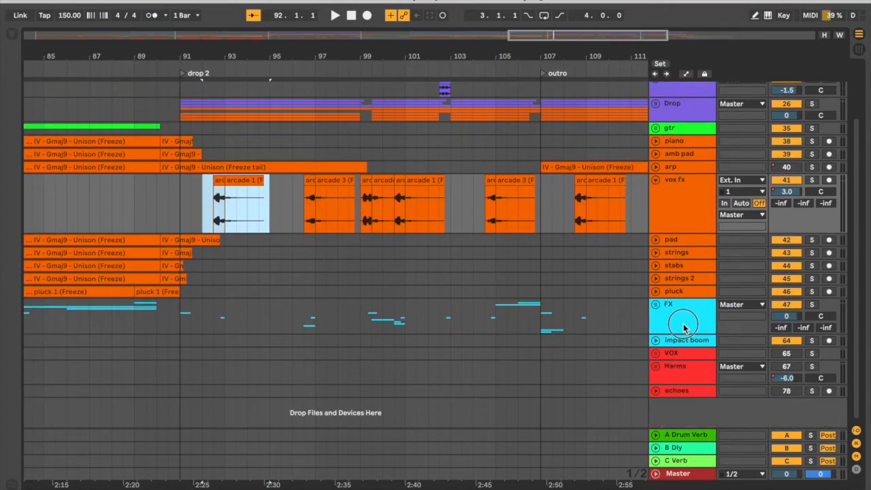
click(684, 328)
click(655, 305)
scroll(319, 313, down, 4)
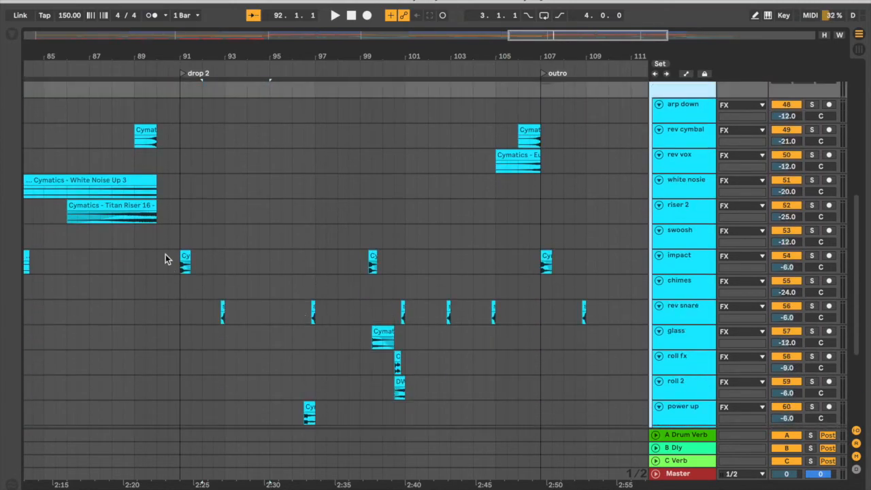
click(180, 239)
scroll(309, 315, down, 1)
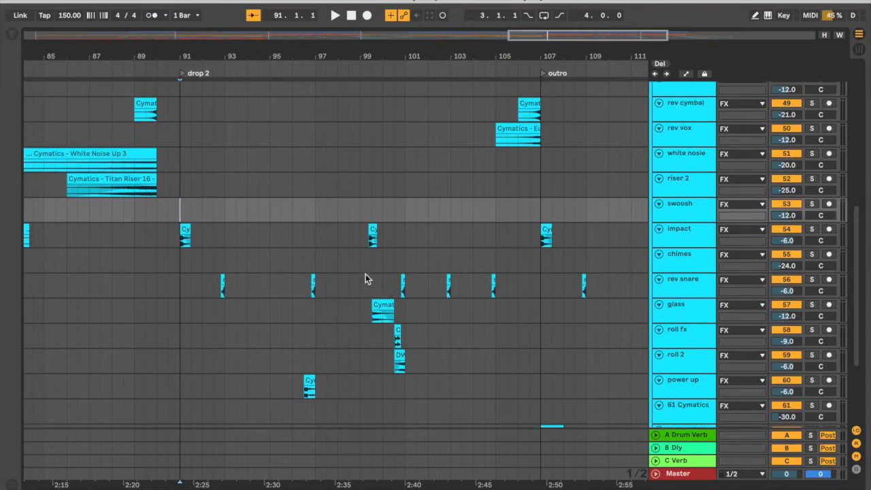
scroll(326, 298, down, 1)
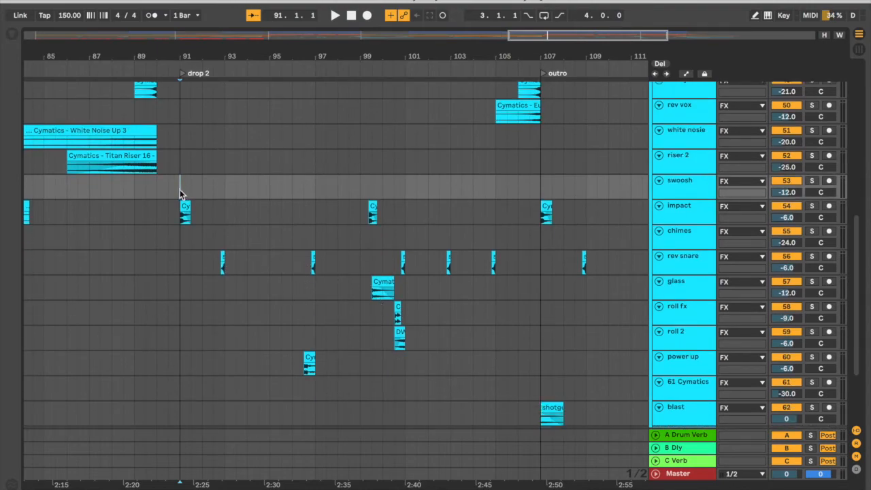
scroll(682, 282, up, 12)
click(667, 352)
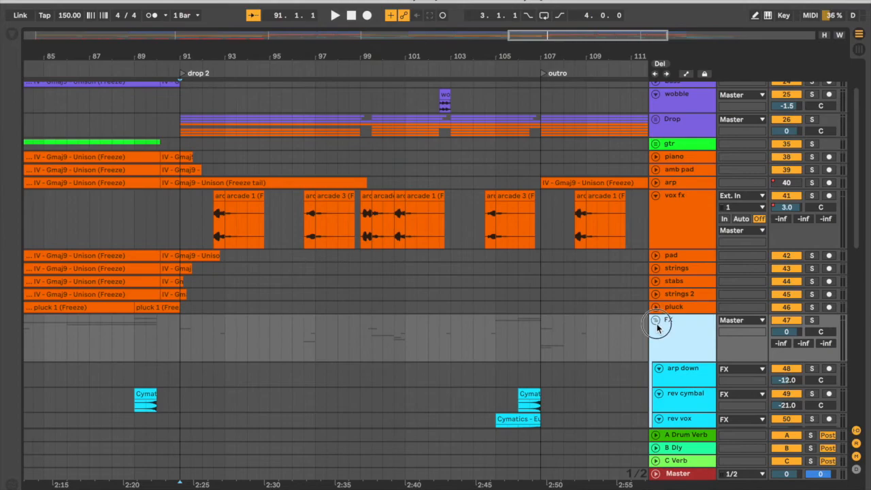
click(656, 321)
Mark the start of drop 2 at 91.1.1 on the wobble track and fold the vox fx track
click(181, 100)
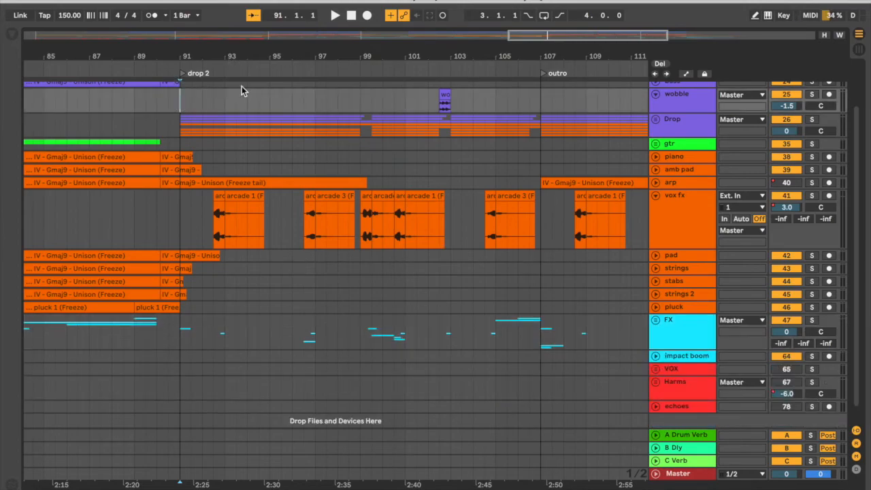
scroll(290, 195, up, 2)
click(655, 258)
click(656, 250)
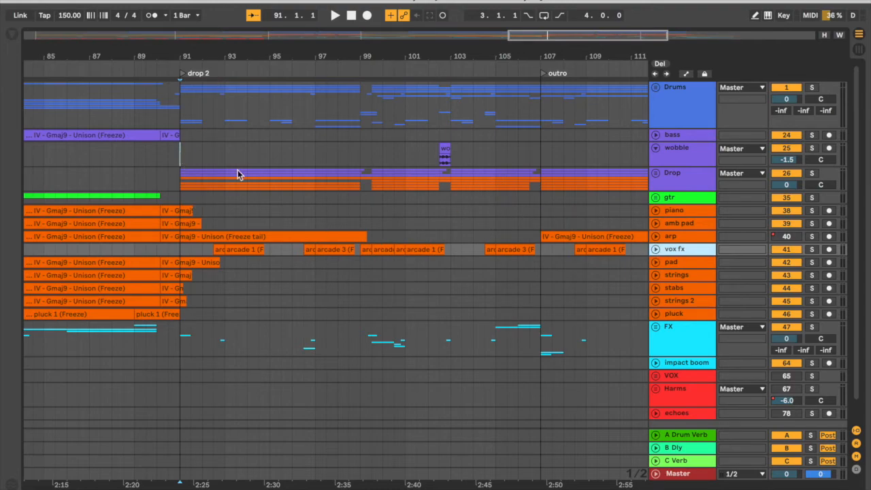
Review the transition into drop 2 and the arrangement through the outro, with the start position at 91.1.1
click(171, 157)
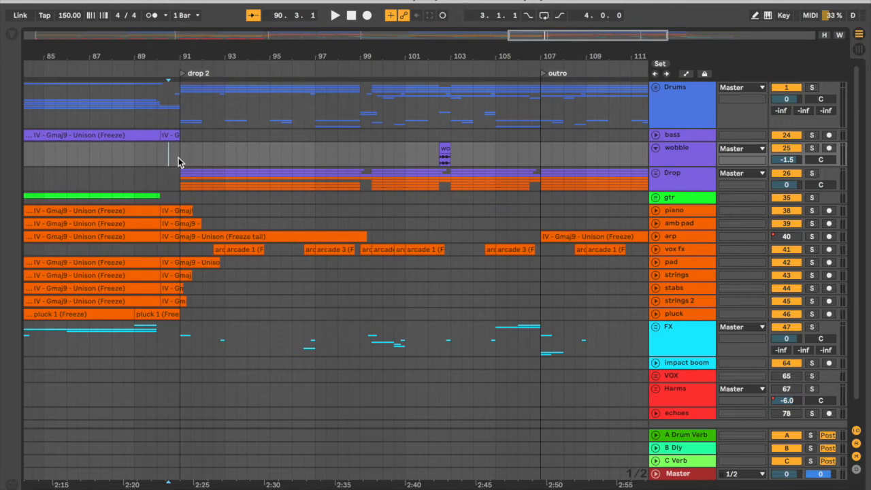
drag(207, 54, 389, 121)
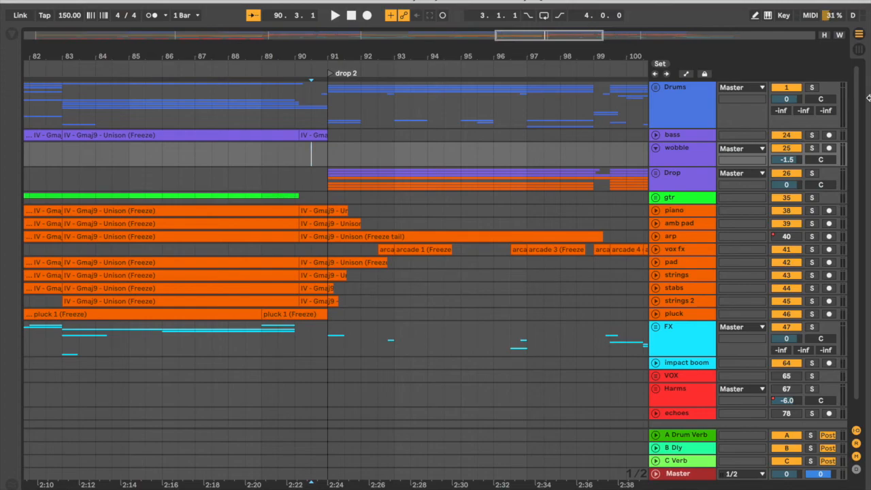
drag(413, 53, 272, 52)
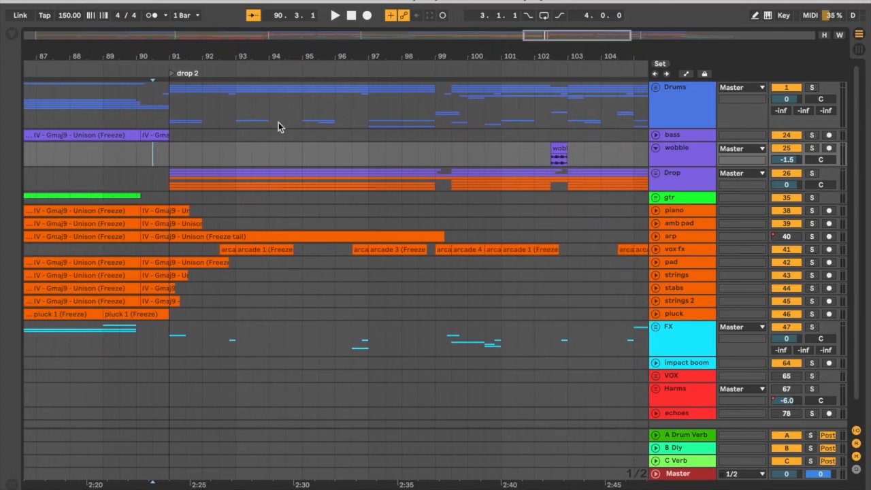
click(165, 152)
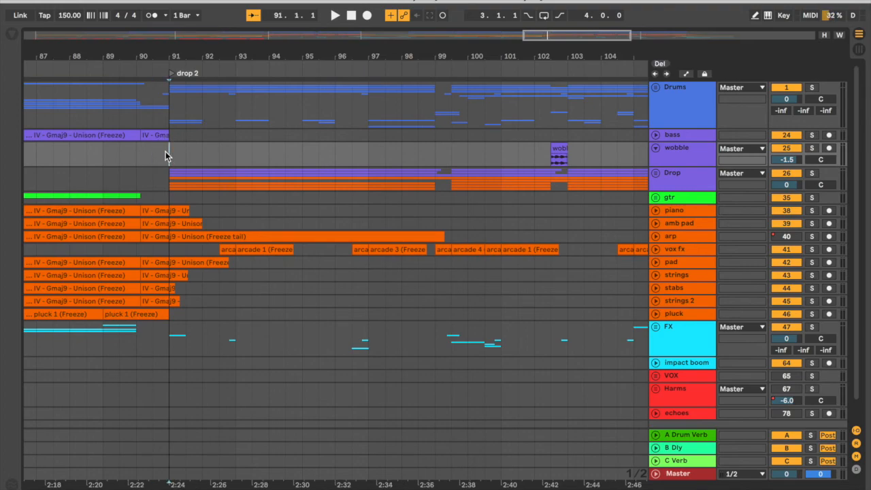
drag(214, 57, 213, 39)
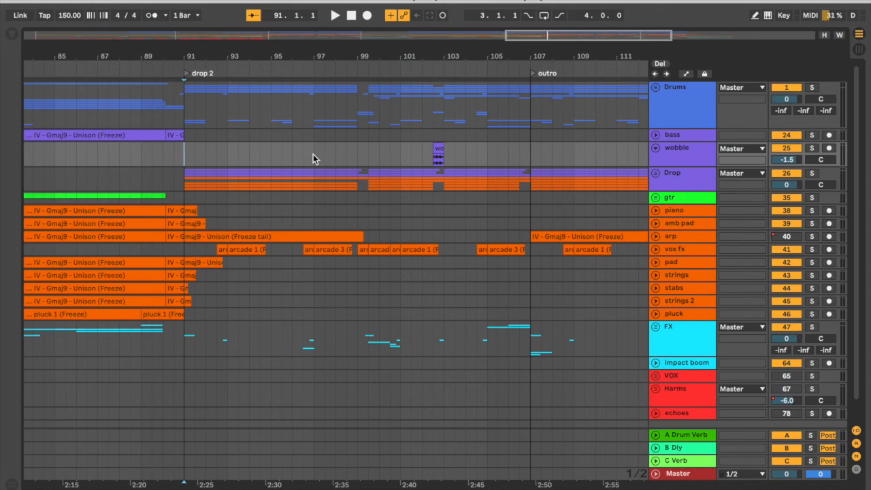
drag(250, 58, 250, 33)
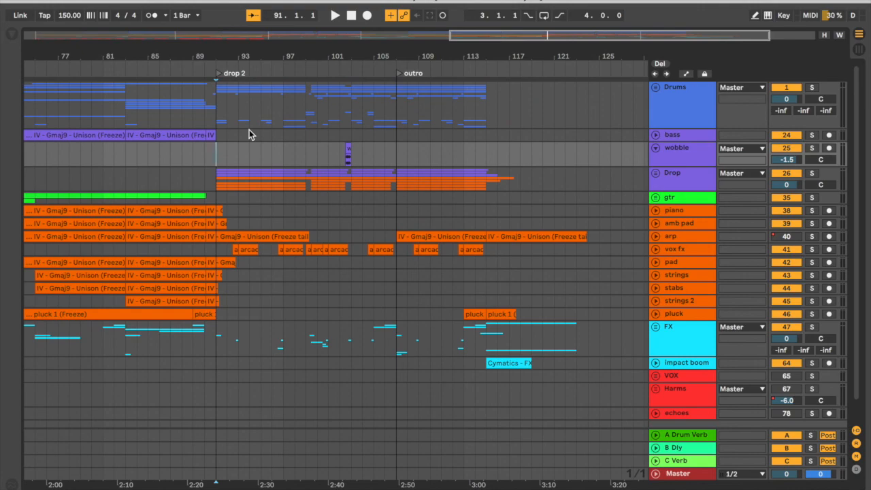